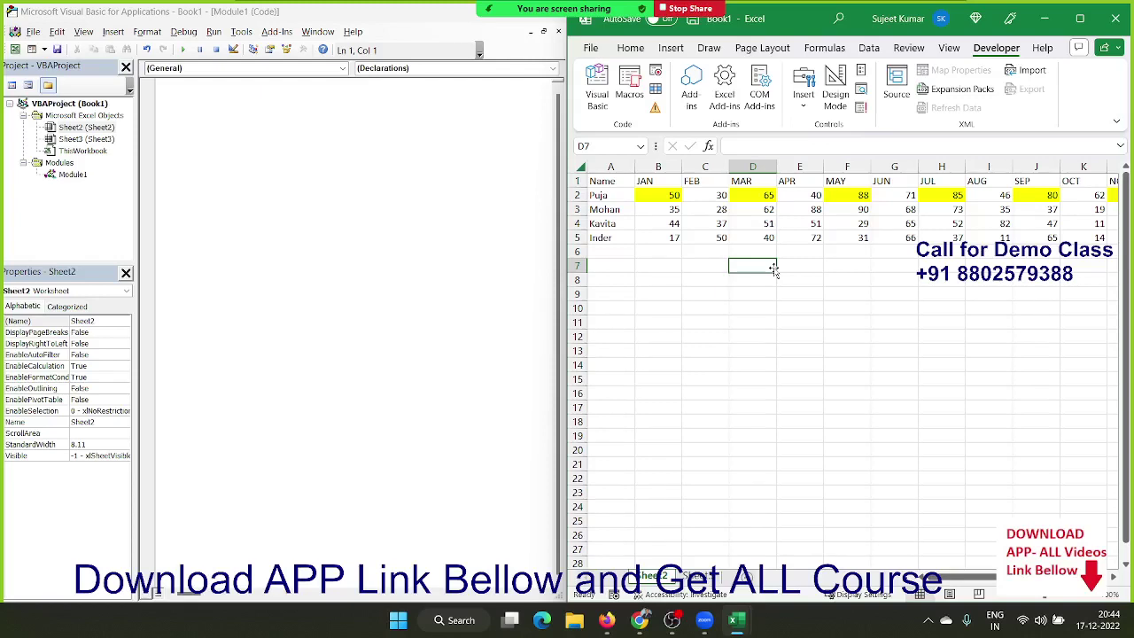
# Step: Rename the data sheet tab to MData and the empty sheet tab to EData
pyautogui.click(720, 203)
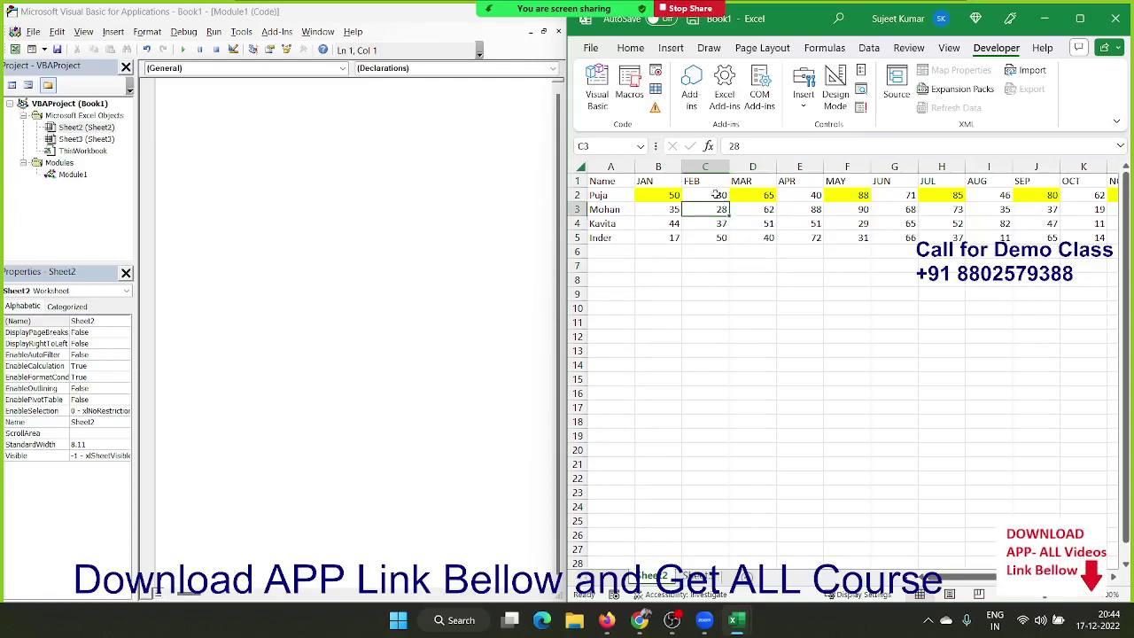
pyautogui.click(716, 195)
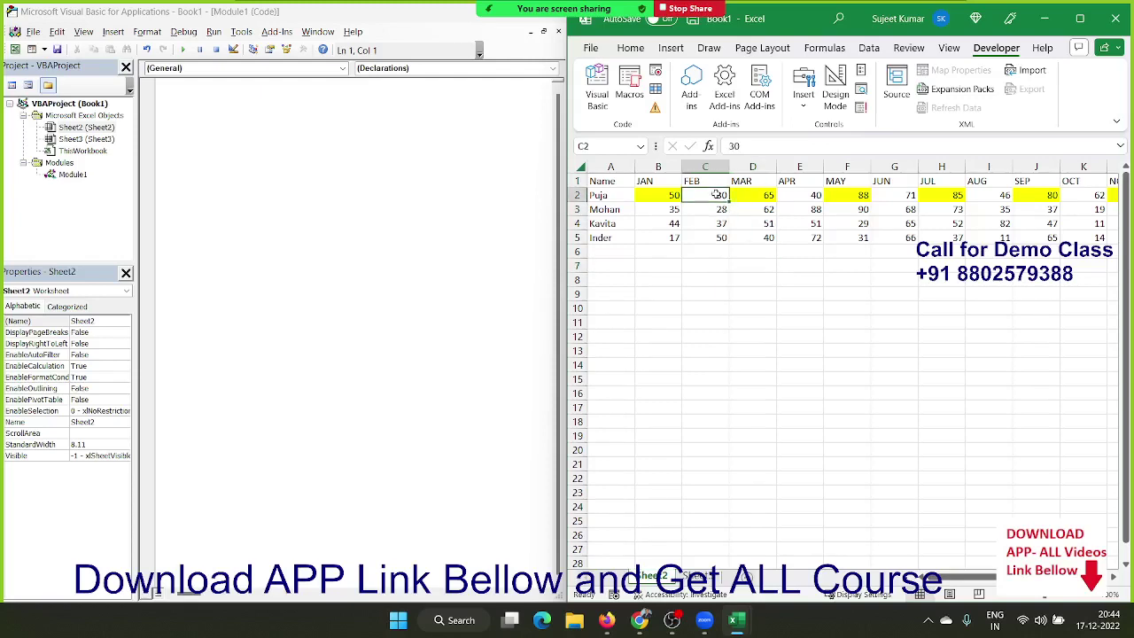
pyautogui.moveTo(695, 575); pyautogui.dragTo(689, 555)
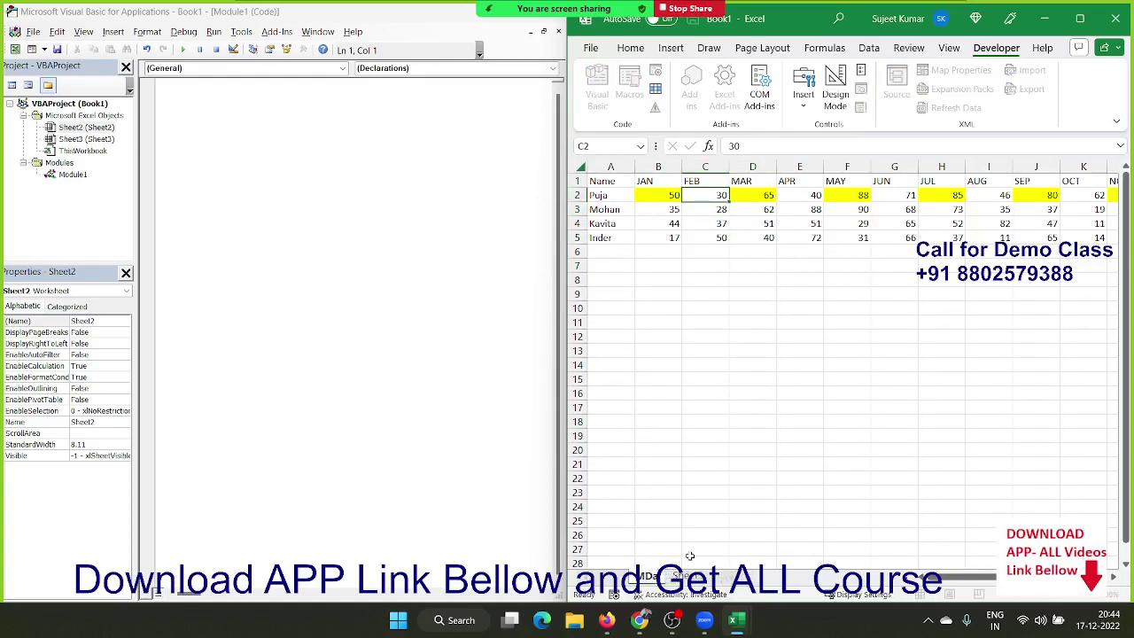
pyautogui.moveTo(689, 555); pyautogui.dragTo(690, 536)
pyautogui.click(696, 575)
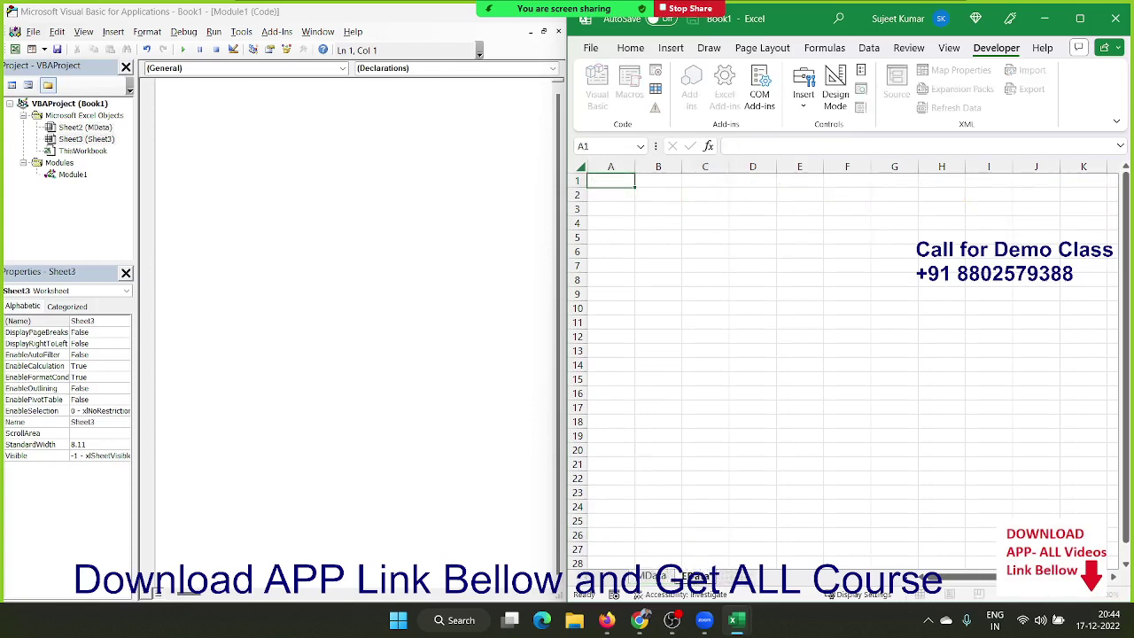
# Step: Review the JAN, FEB, MAR and APR values along MData row 2, then select A1:A5 on EData
pyautogui.click(654, 576)
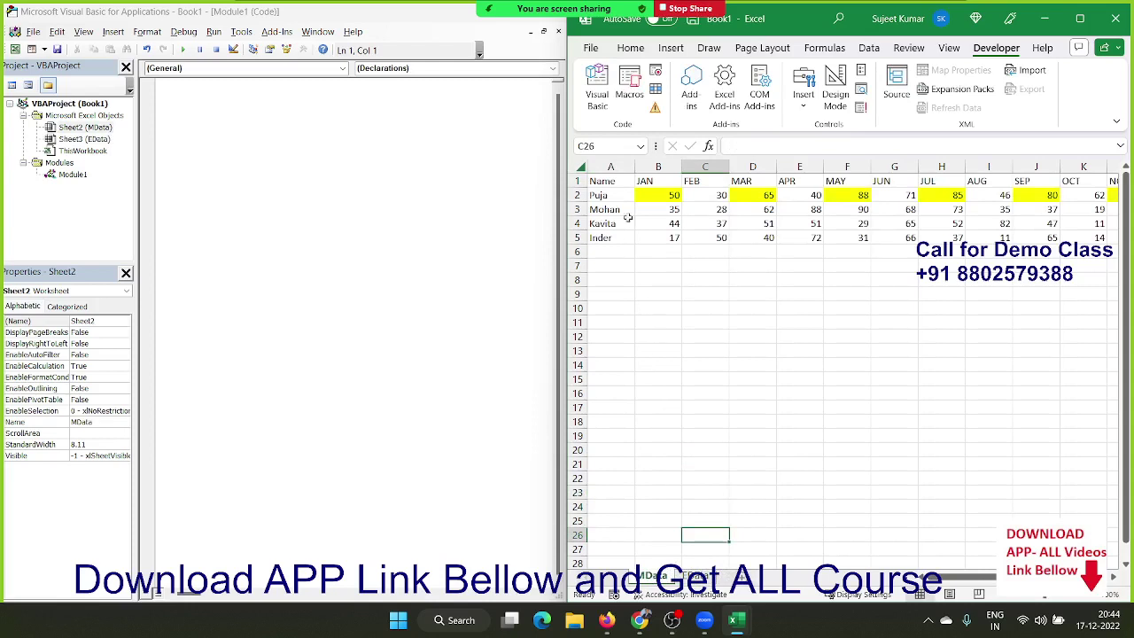
pyautogui.click(623, 182)
pyautogui.press('Down')
pyautogui.press('Right')
pyautogui.press('Right')
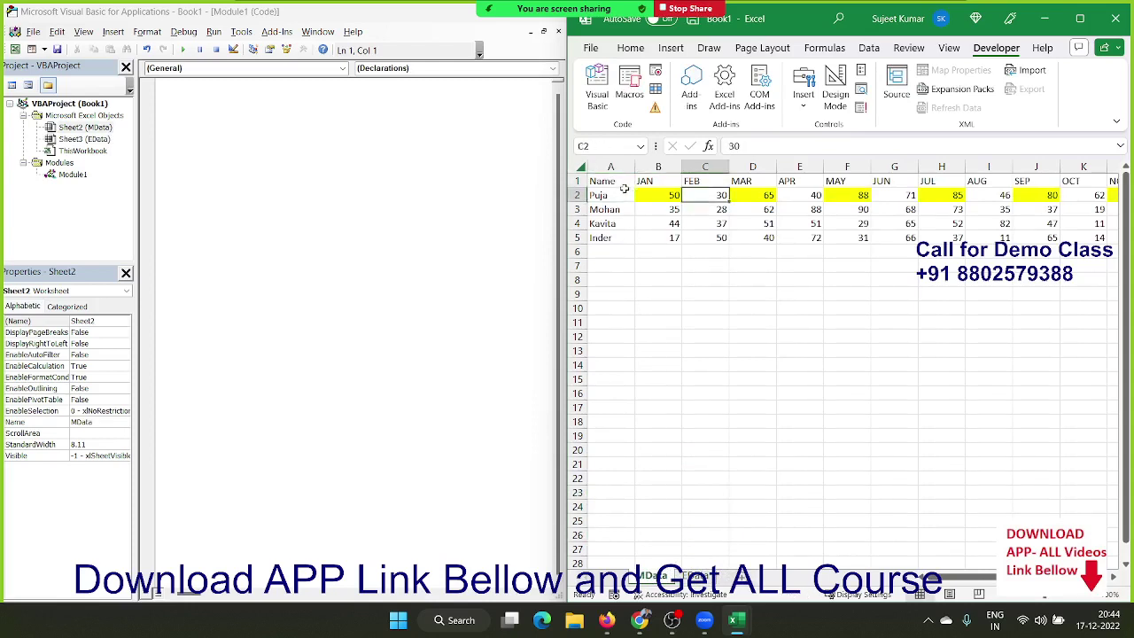
pyautogui.press('Right')
pyautogui.press('Right')
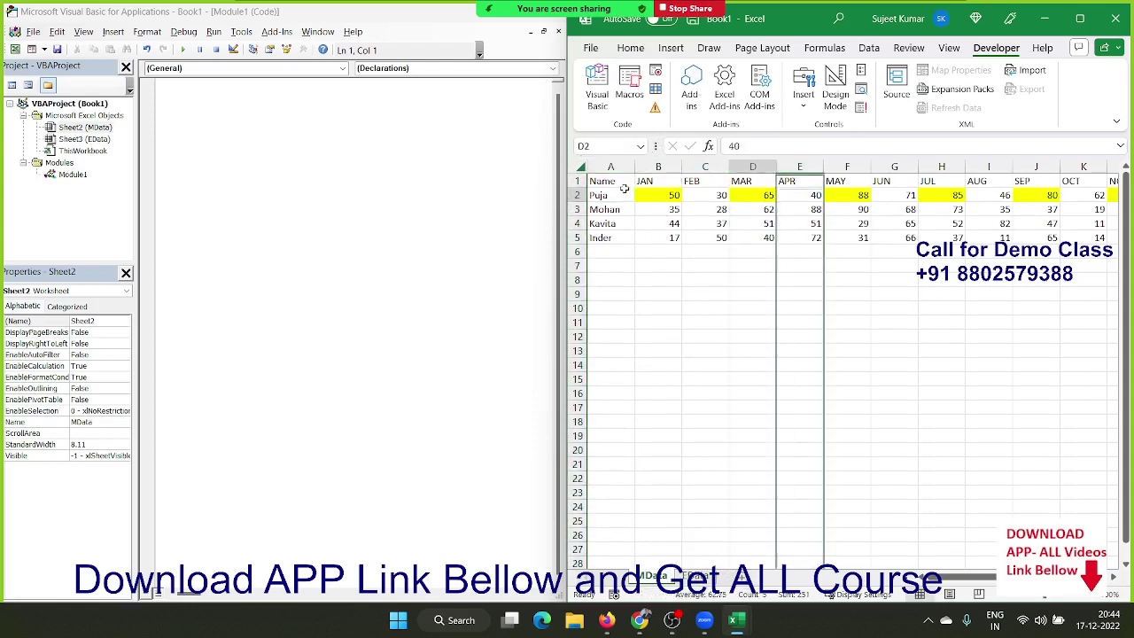
pyautogui.press('Left')
pyautogui.press('Left')
pyautogui.press('Left')
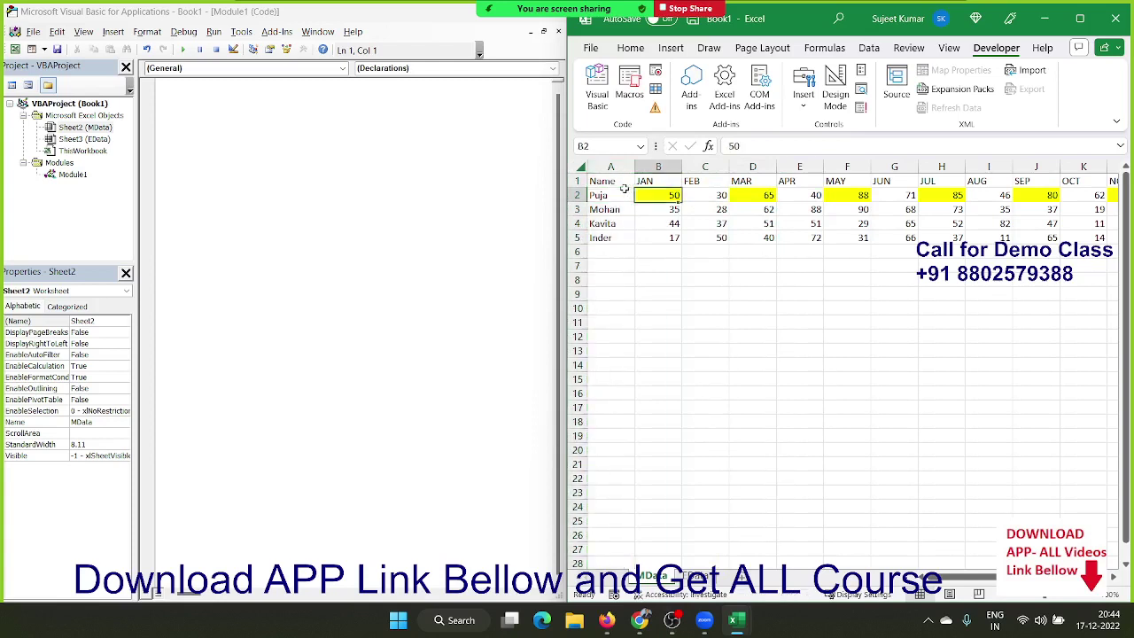
pyautogui.press('Right')
pyautogui.press('Right')
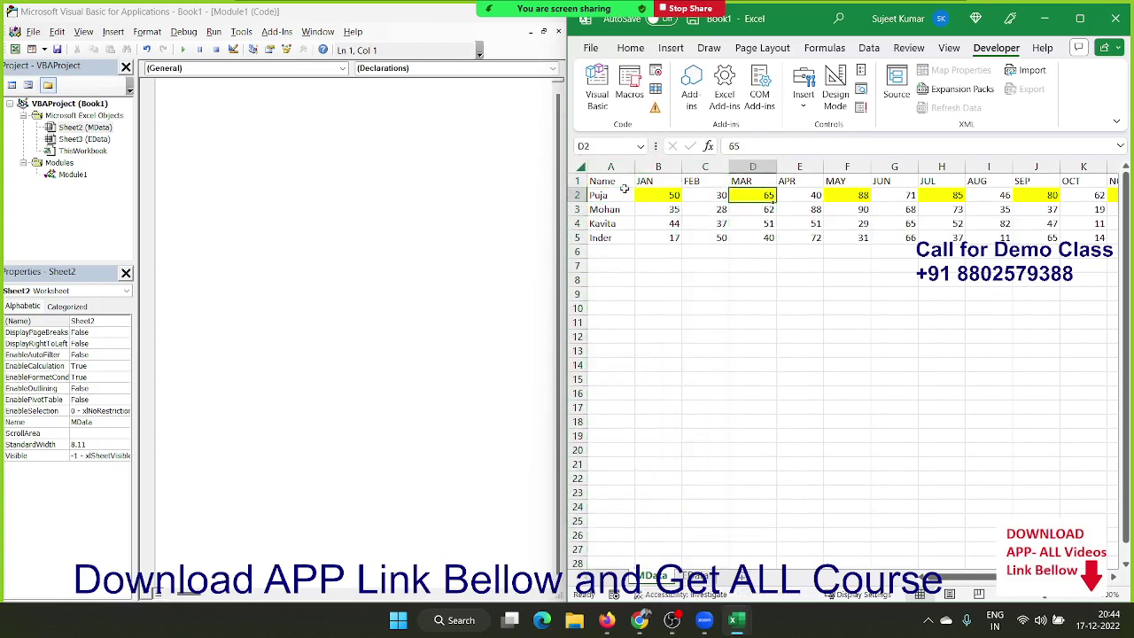
pyautogui.press('Left')
pyautogui.press('Right')
pyautogui.press('Right')
pyautogui.press('Right')
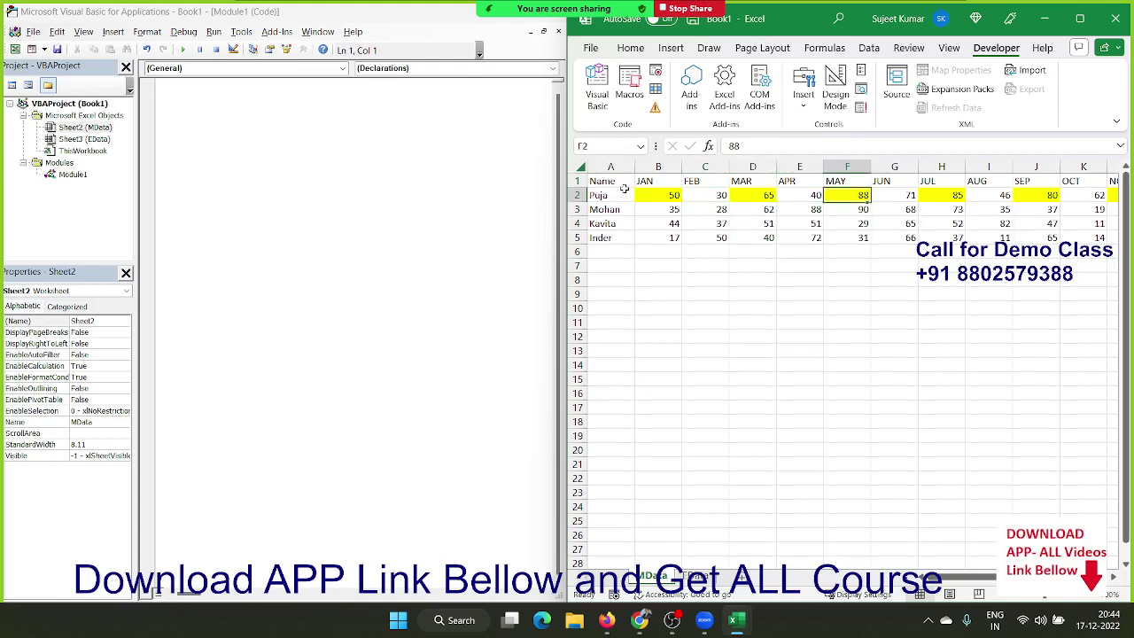
pyautogui.press('Right')
pyautogui.press('Right')
pyautogui.press('Right')
pyautogui.press('Right')
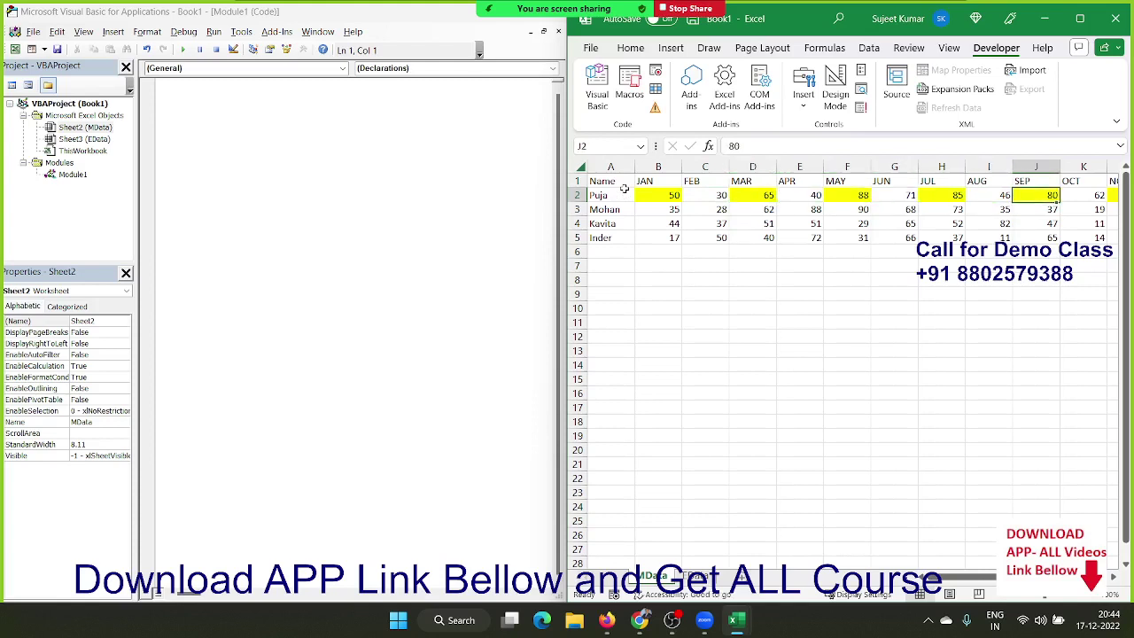
pyautogui.click(696, 575)
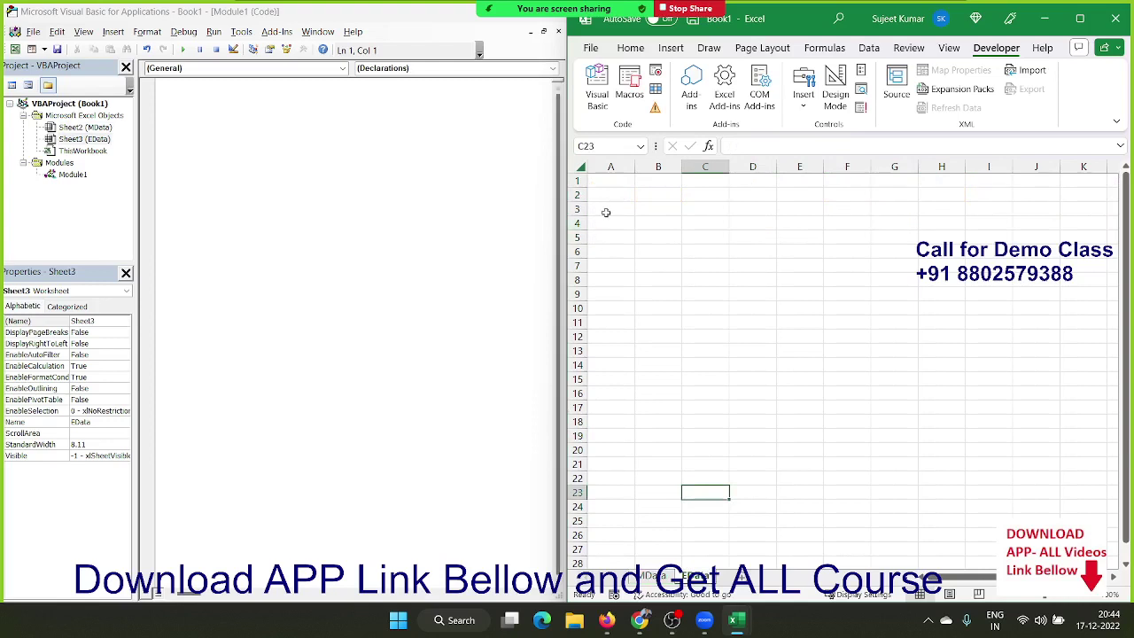
pyautogui.moveTo(610, 181); pyautogui.dragTo(609, 238)
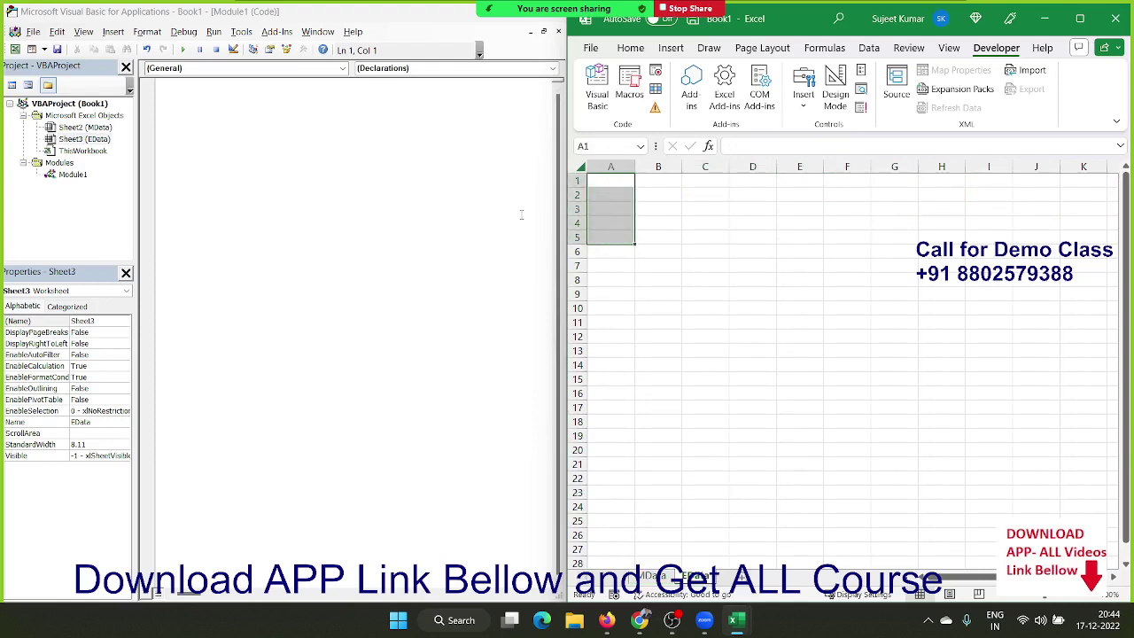
# Step: Start the macro Sub rr() in Module1 with blank lines inside
pyautogui.click(207, 92)
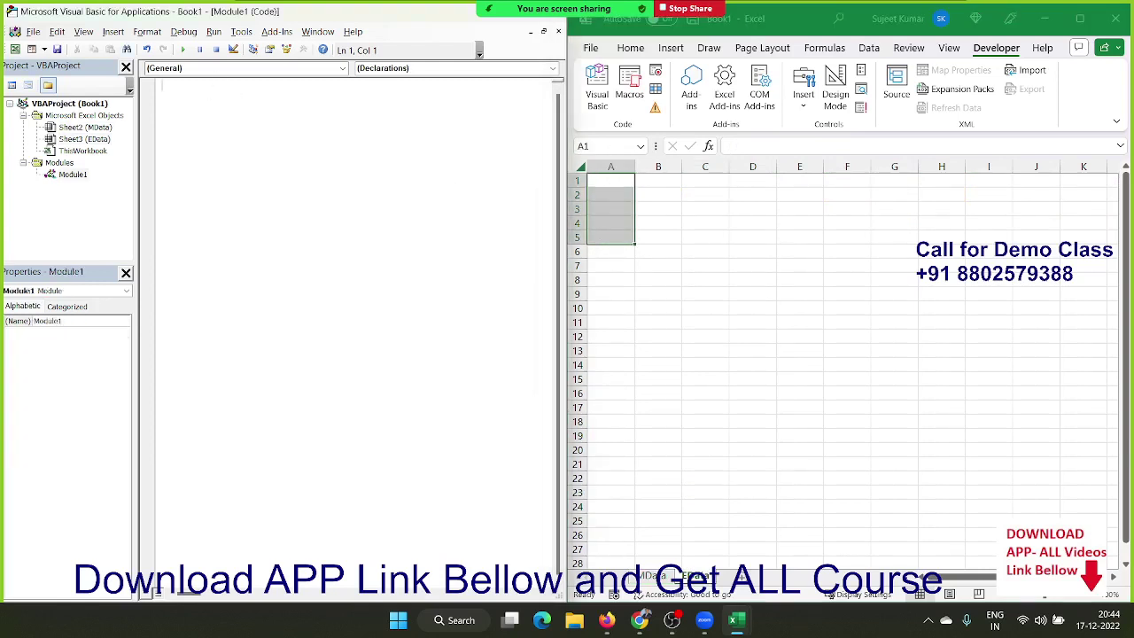
pyautogui.write('sub ')
pyautogui.write('rr(')
pyautogui.write(')')
pyautogui.press('BackSpace')
pyautogui.press('Return')
pyautogui.press('Return')
pyautogui.press('Return')
pyautogui.press('Return')
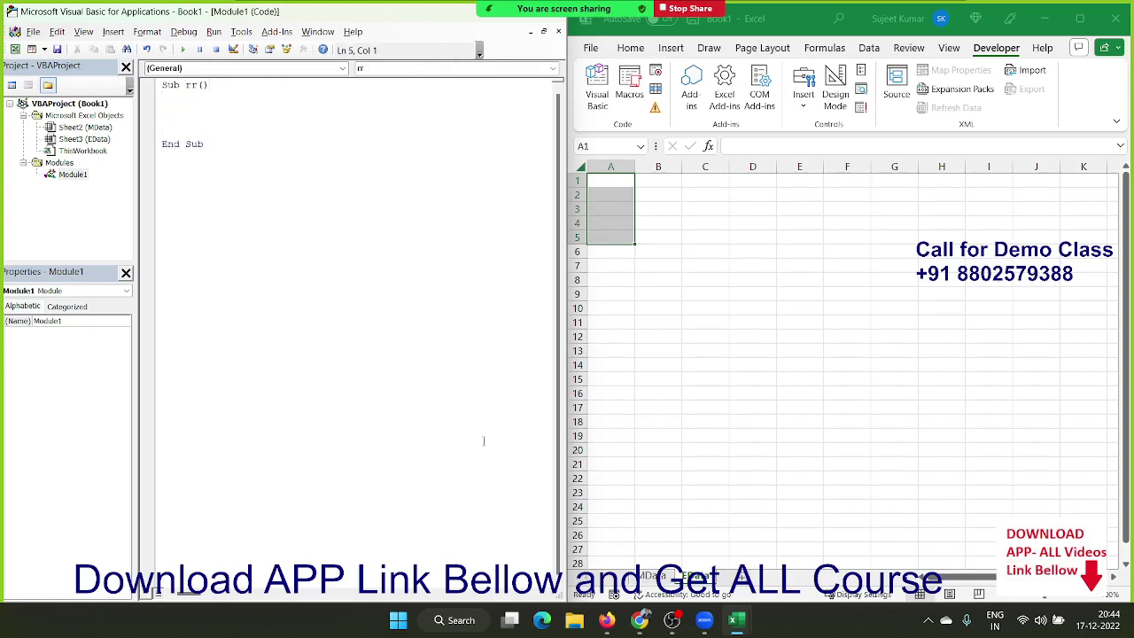
pyautogui.click(663, 577)
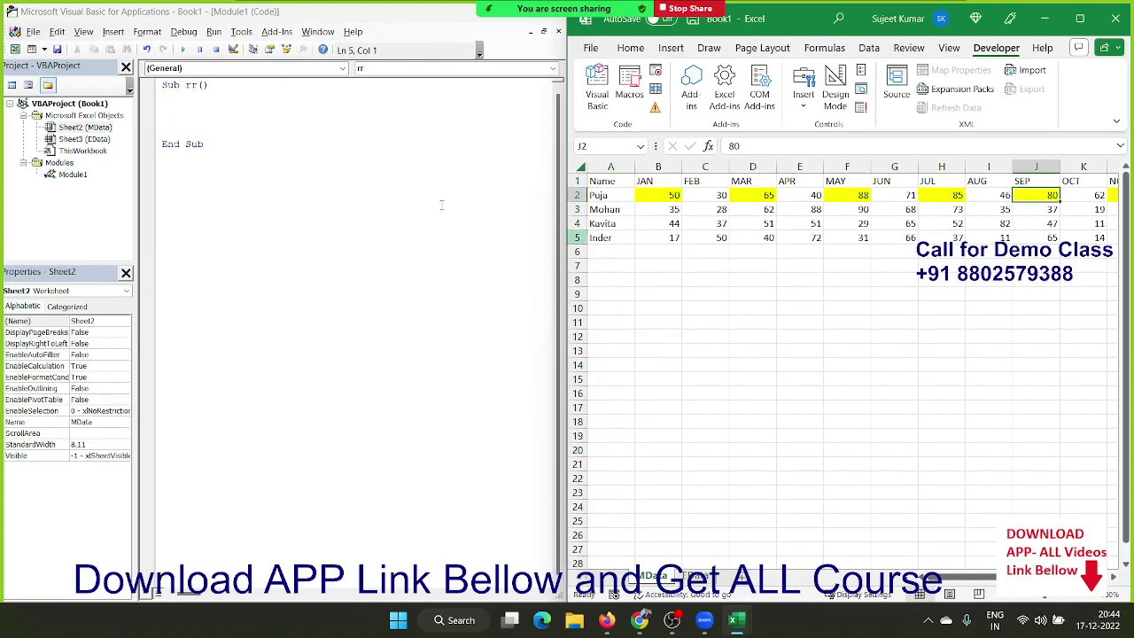
pyautogui.click(177, 97)
pyautogui.press('Return')
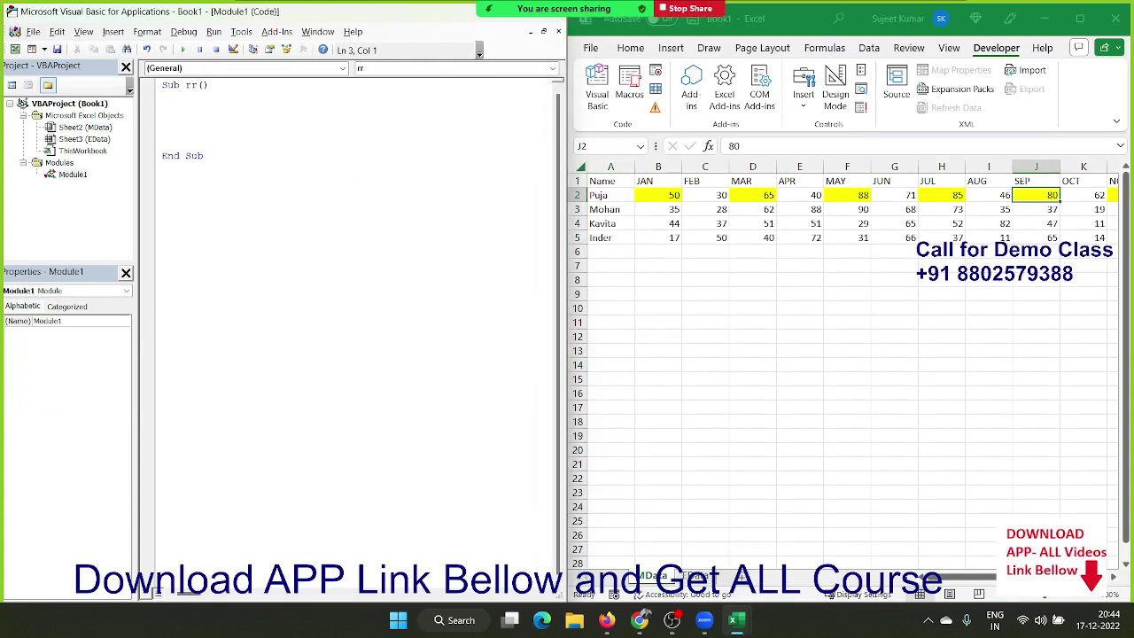
# Step: Add the loop For i = 1 To Range("A65000").End(xlUp).Row, closed by Next i
pyautogui.write('for i = ')
pyautogui.write('1 ')
pyautogui.write('to ')
pyautogui.write('ran')
pyautogui.write('ge("')
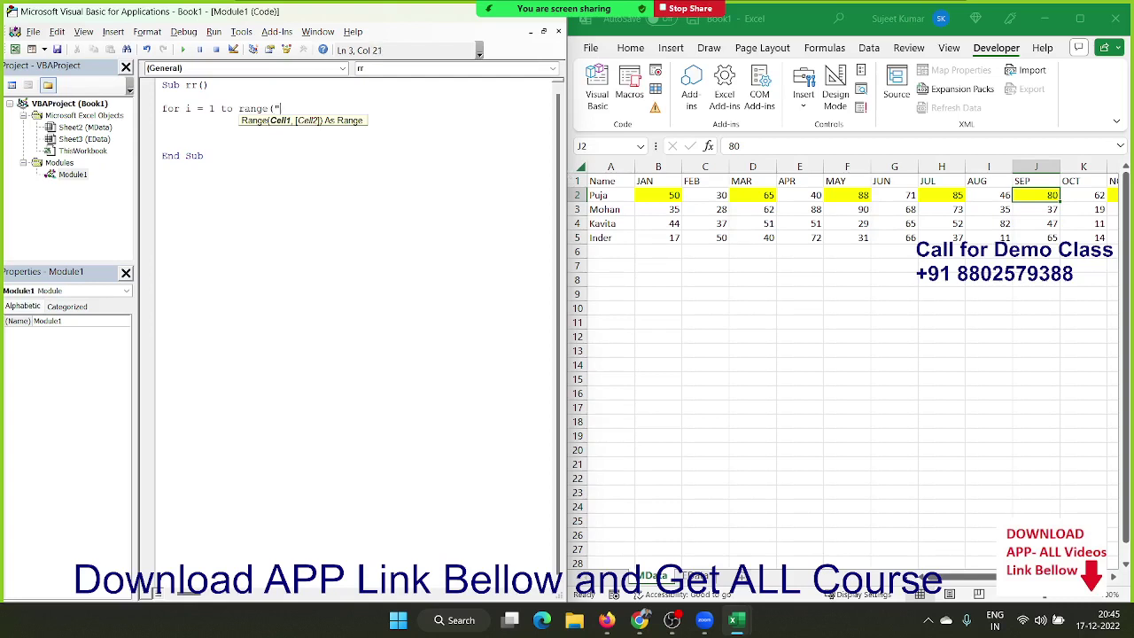
pyautogui.write('A65000')
pyautogui.write('")')
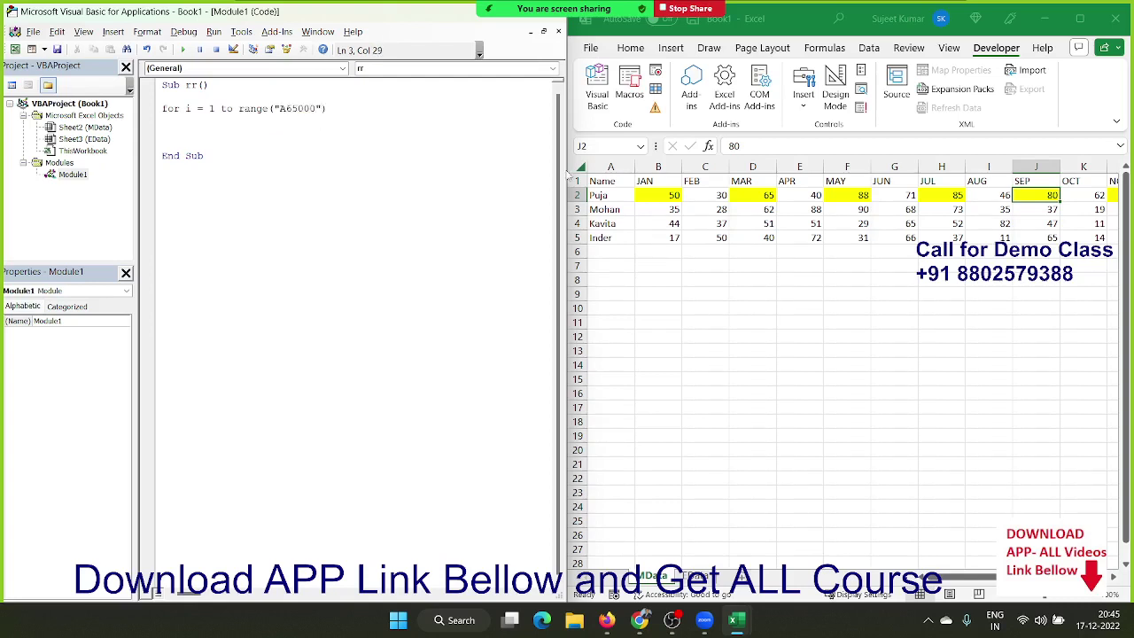
pyautogui.write('.End(')
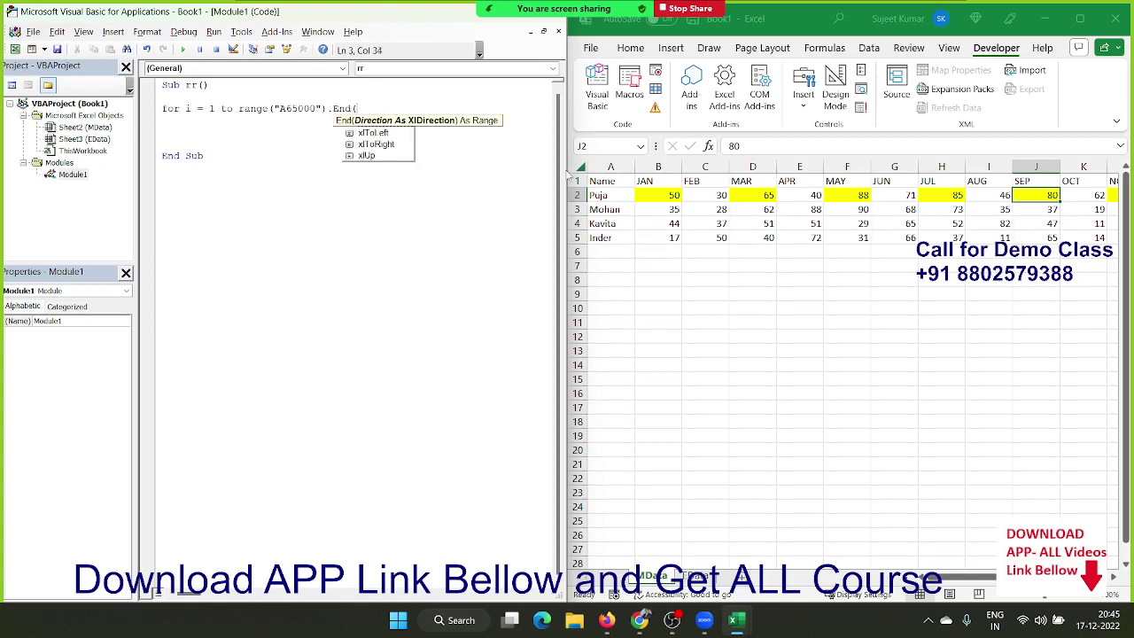
pyautogui.write('xlUp')
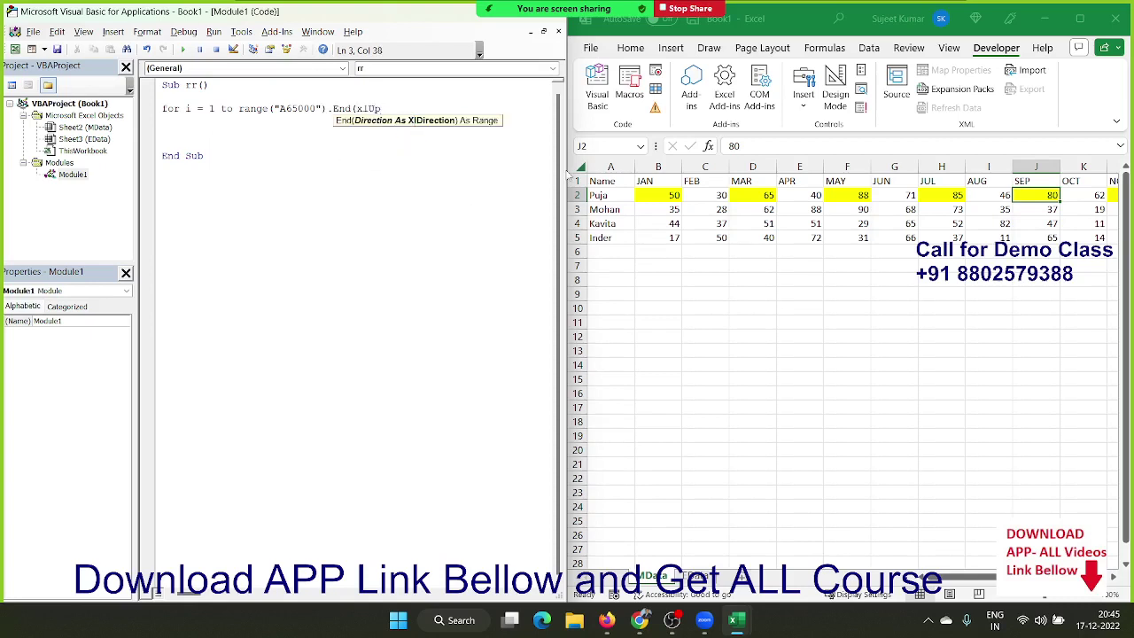
pyautogui.write(').ro')
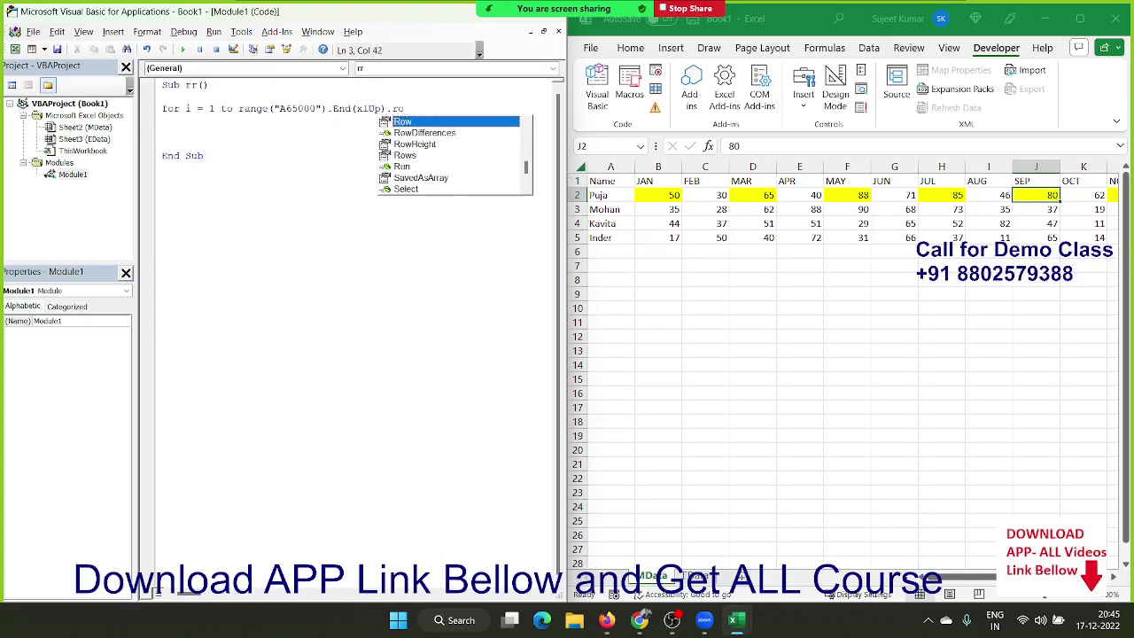
pyautogui.press('Tab')
pyautogui.press('Return')
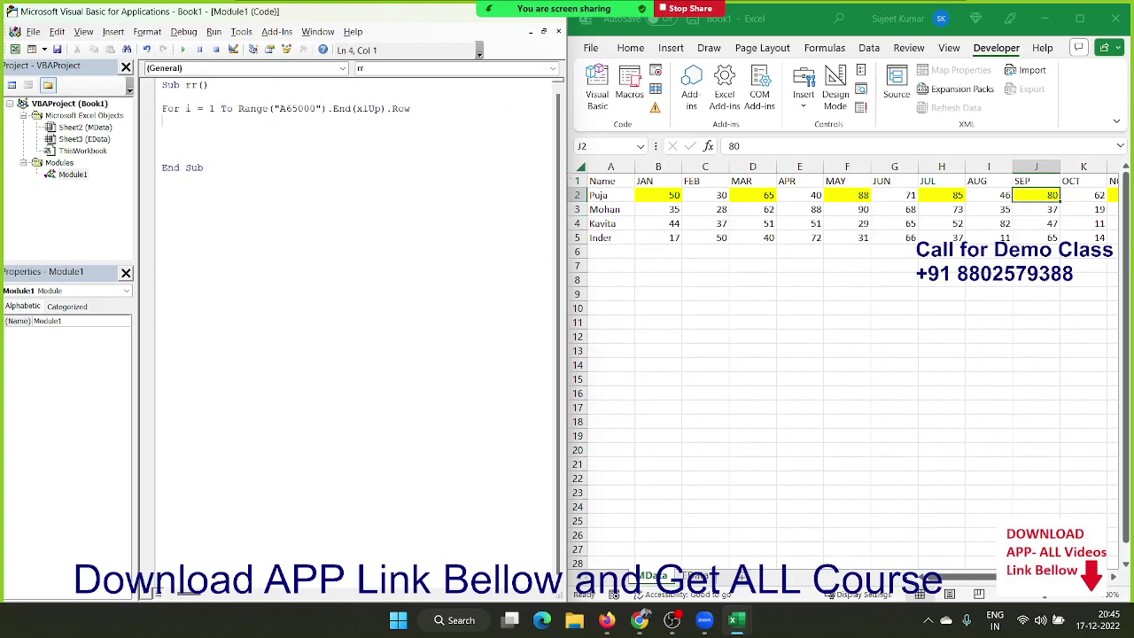
pyautogui.press('Return')
pyautogui.press('Return')
pyautogui.press('Return')
pyautogui.write('next')
pyautogui.write('  i')
pyautogui.press('Return')
pyautogui.click(697, 575)
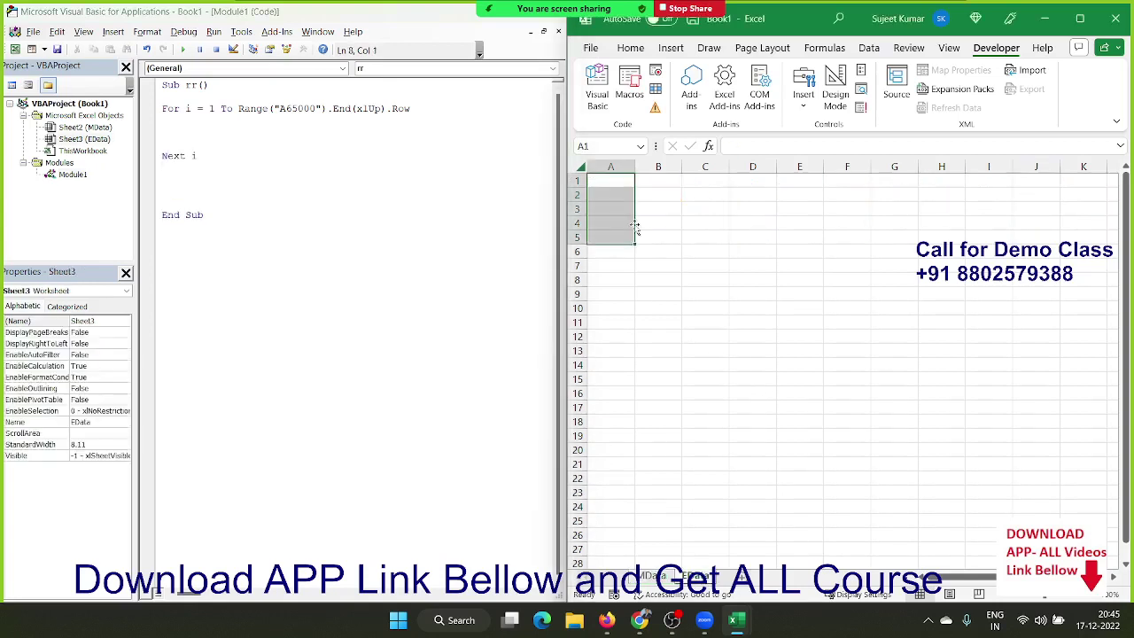
pyautogui.click(600, 175)
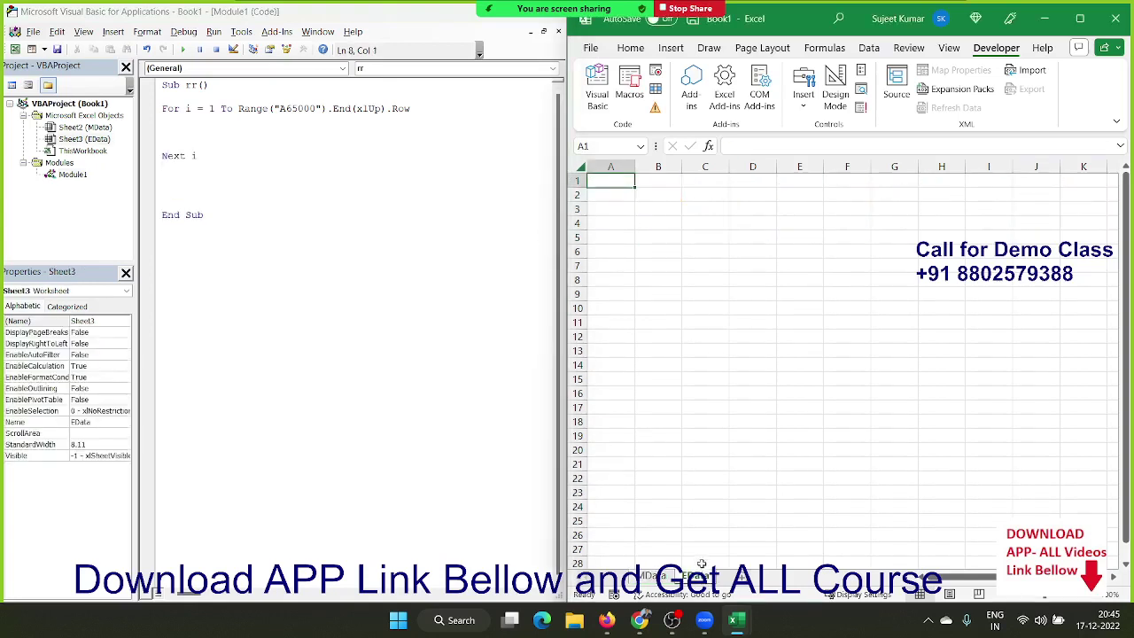
pyautogui.click(664, 578)
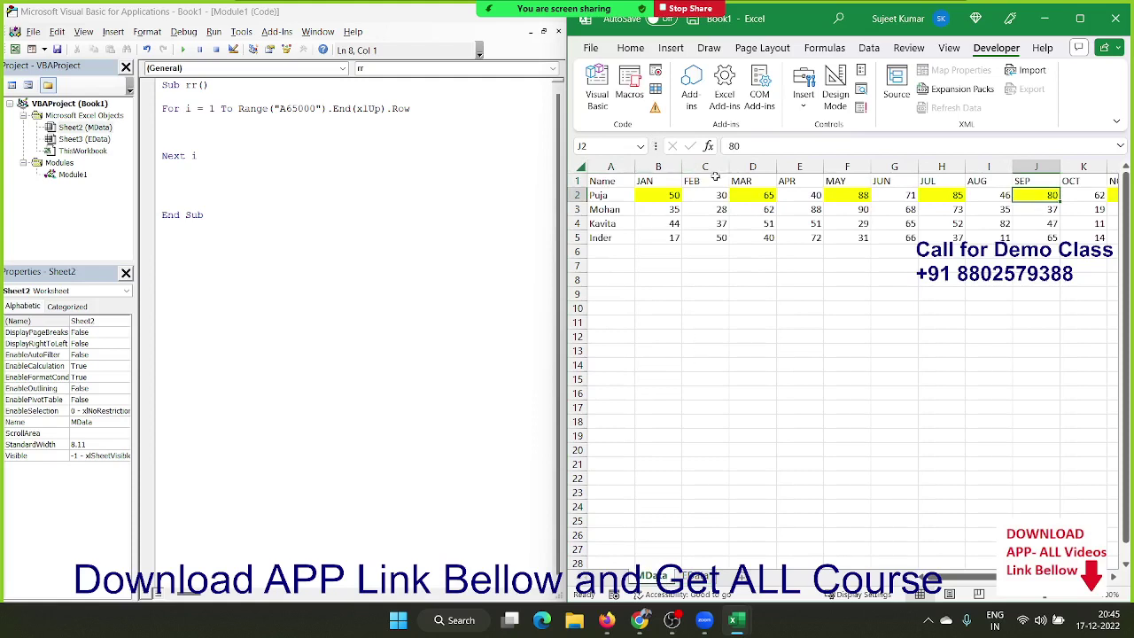
# Step: Begin a new For statement on a line inside the For i loop, clearing a compile error
pyautogui.click(212, 122)
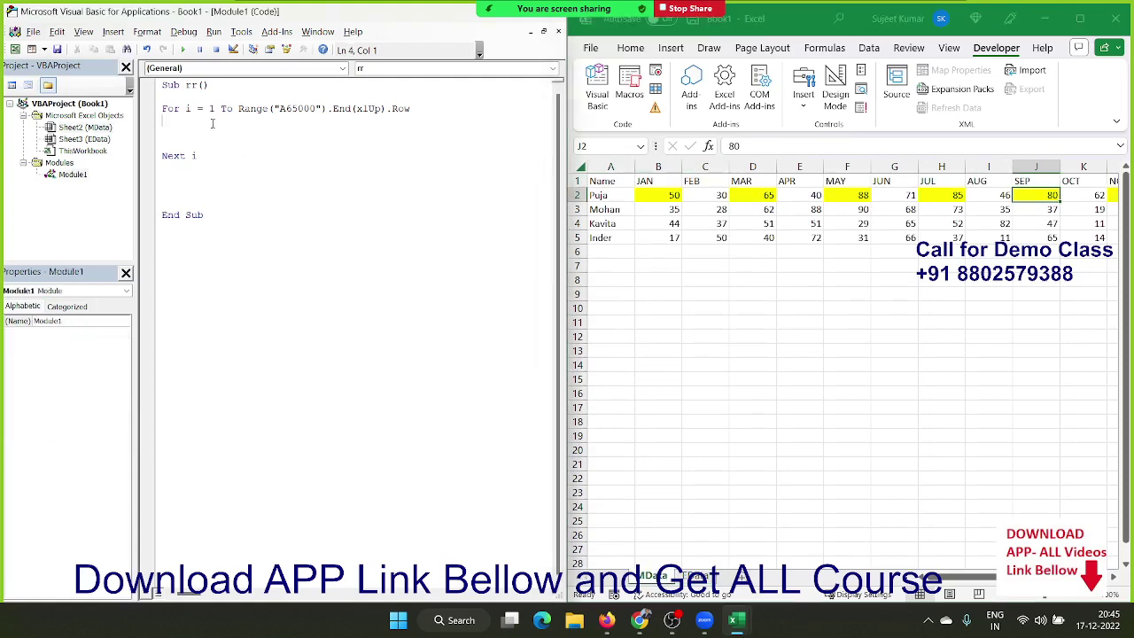
pyautogui.press('Return')
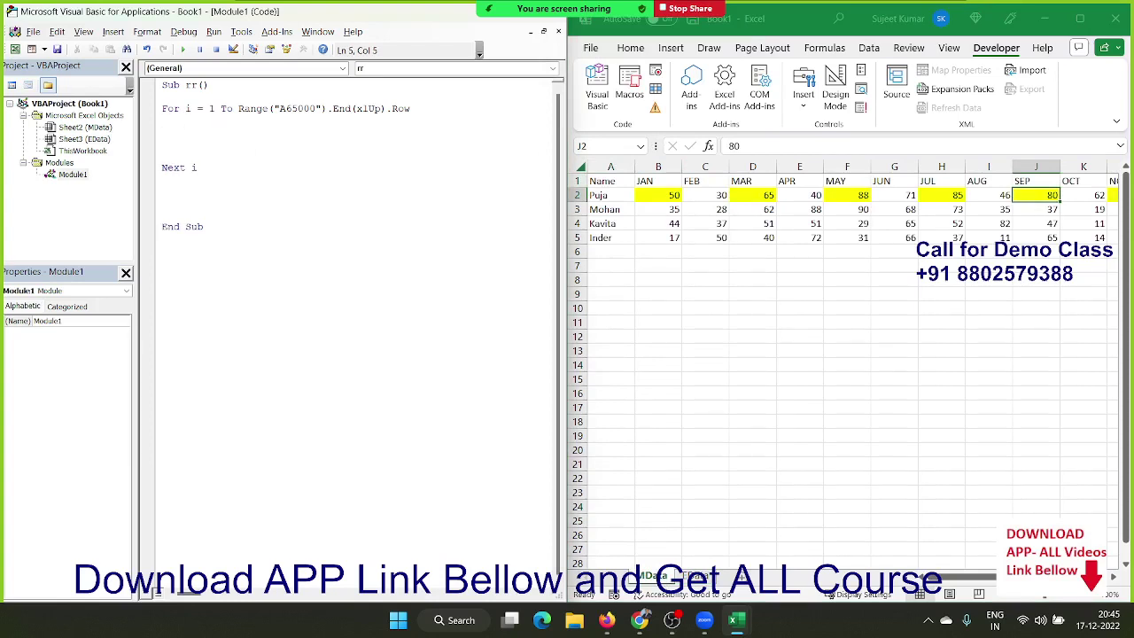
pyautogui.write('for')
pyautogui.click(640, 192)
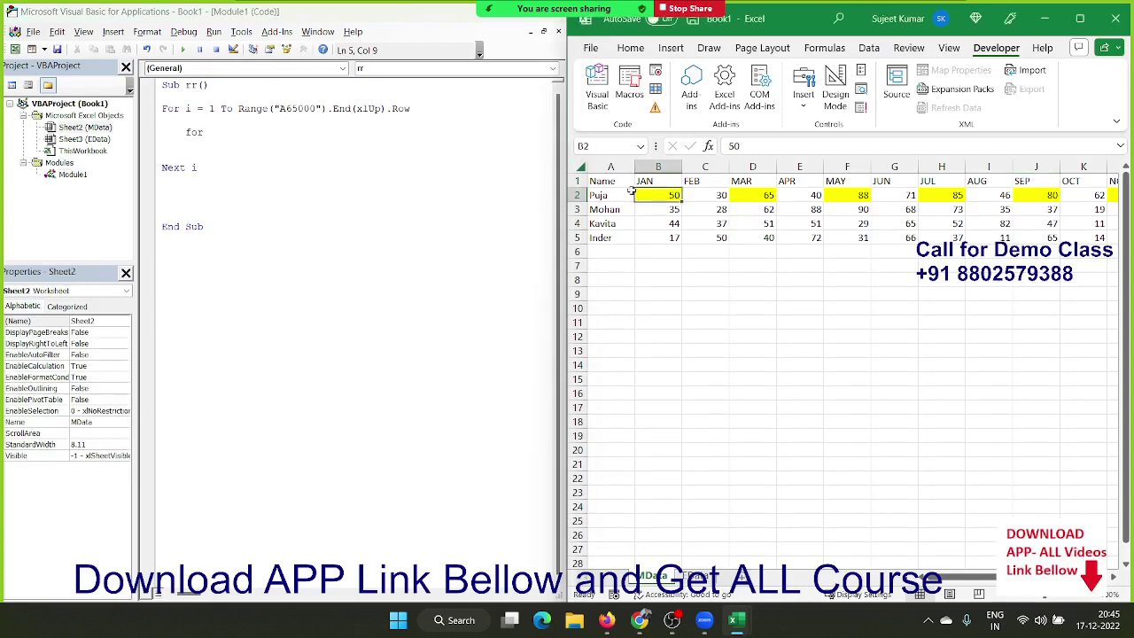
pyautogui.click(281, 151)
pyautogui.press('Return')
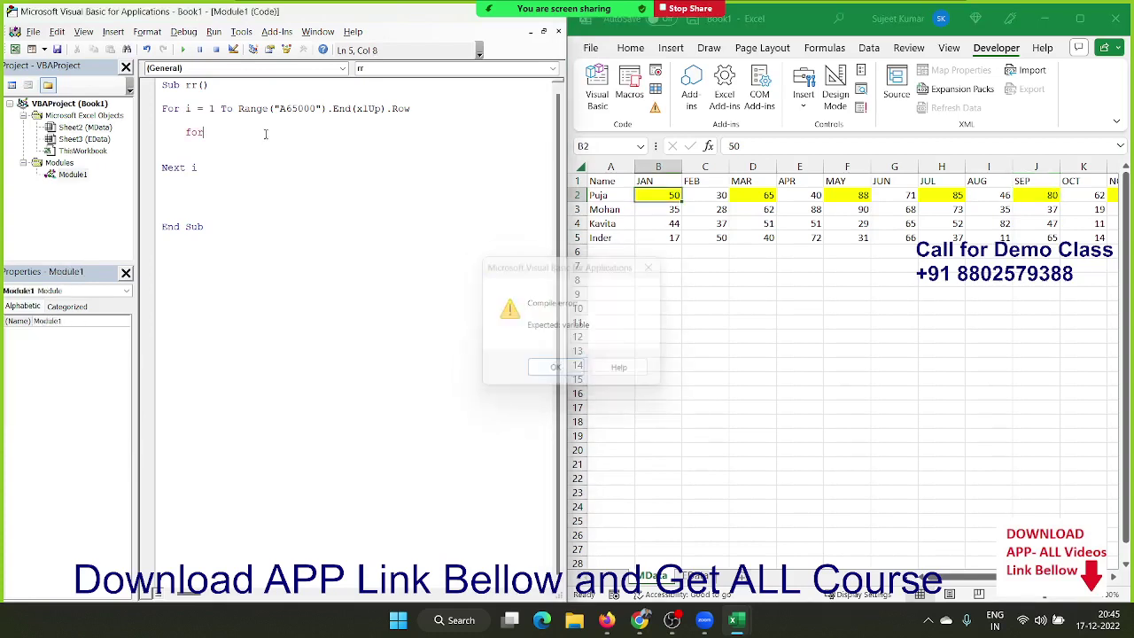
pyautogui.write(' =')
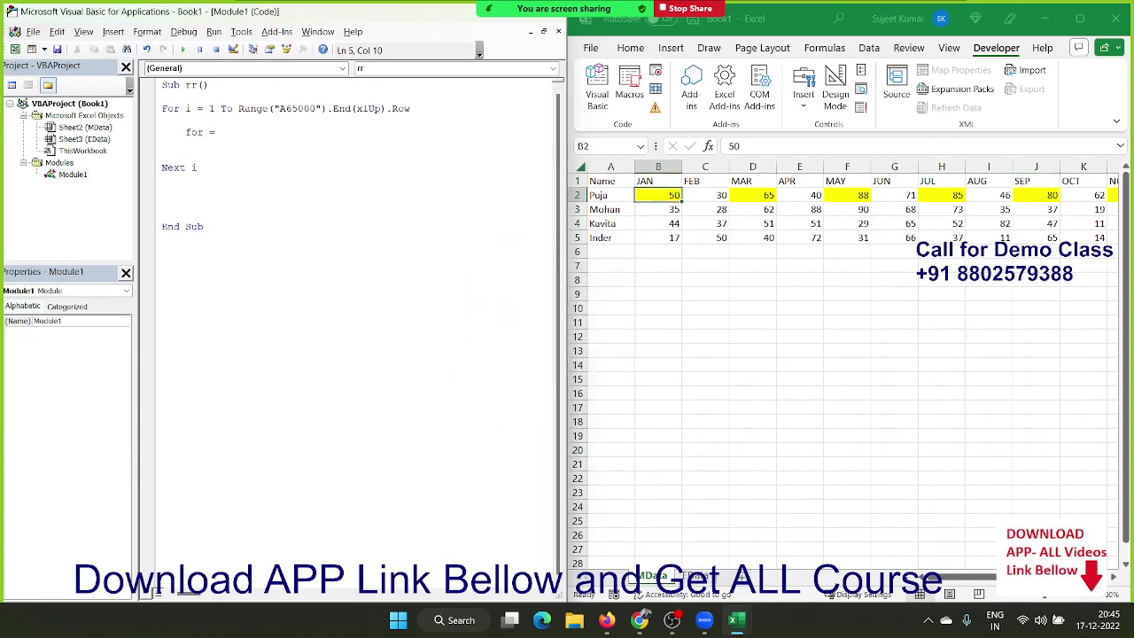
pyautogui.press('BackSpace')
# Step: Complete the line as For j = 2 To Range("Fxd1").End(xlToLeft).Column
pyautogui.write('j=2 t')
pyautogui.write('o rang')
pyautogui.write('e("')
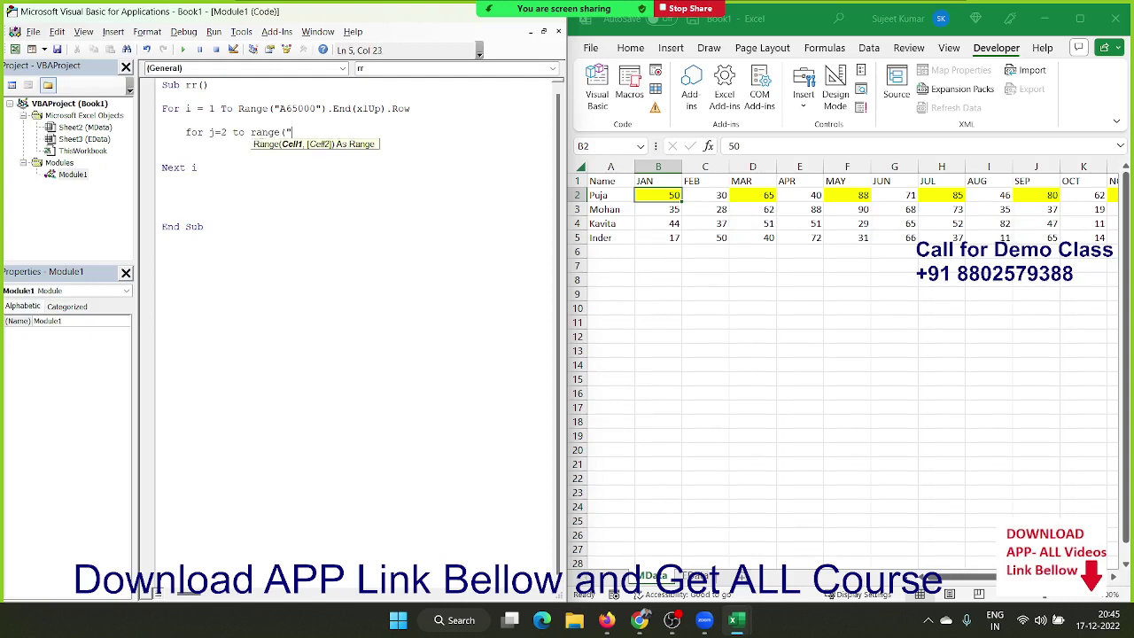
pyautogui.write('F')
pyautogui.write('xd')
pyautogui.write('1")_.en')
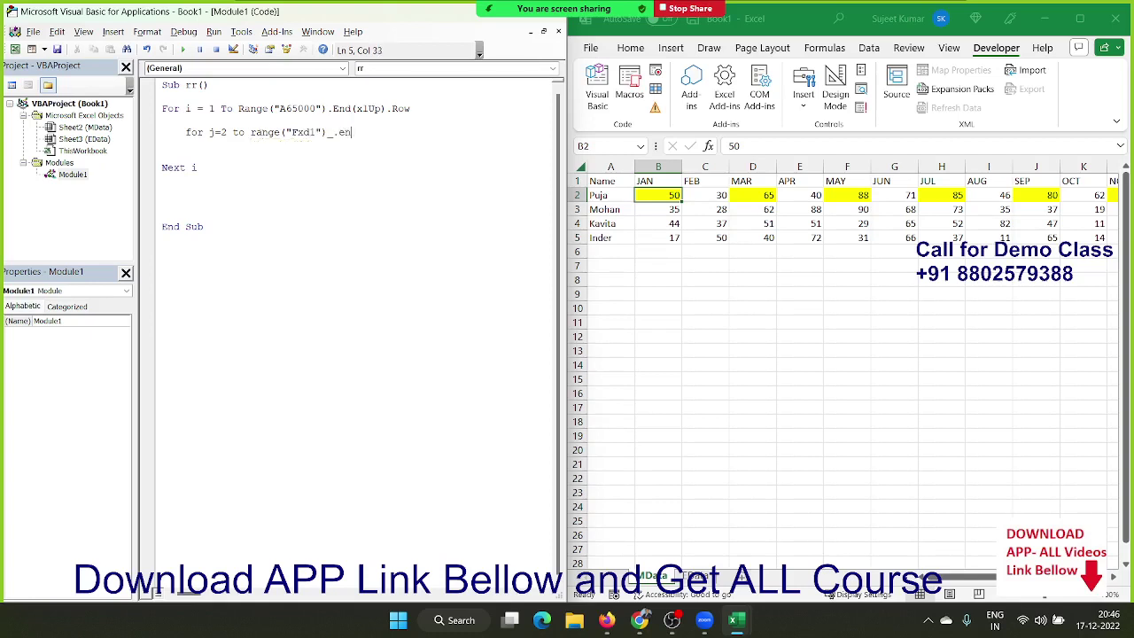
pyautogui.press('BackSpace')
pyautogui.press('BackSpace')
pyautogui.press('BackSpace')
pyautogui.press('BackSpace')
pyautogui.write('.')
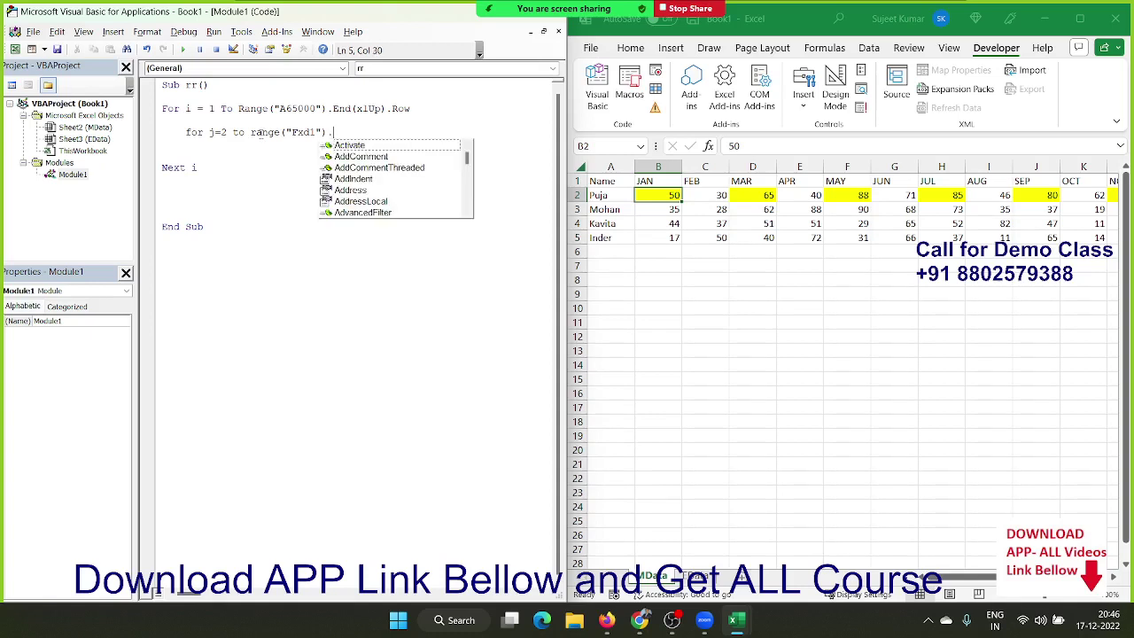
pyautogui.write('en')
pyautogui.press('Tab')
pyautogui.write('(')
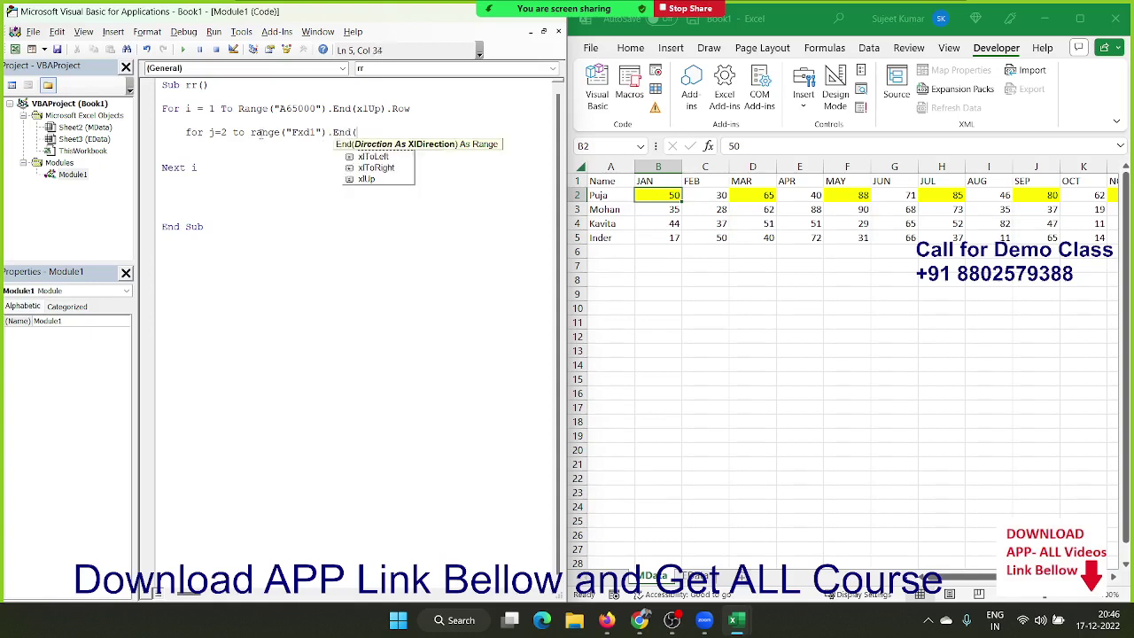
pyautogui.press('Down')
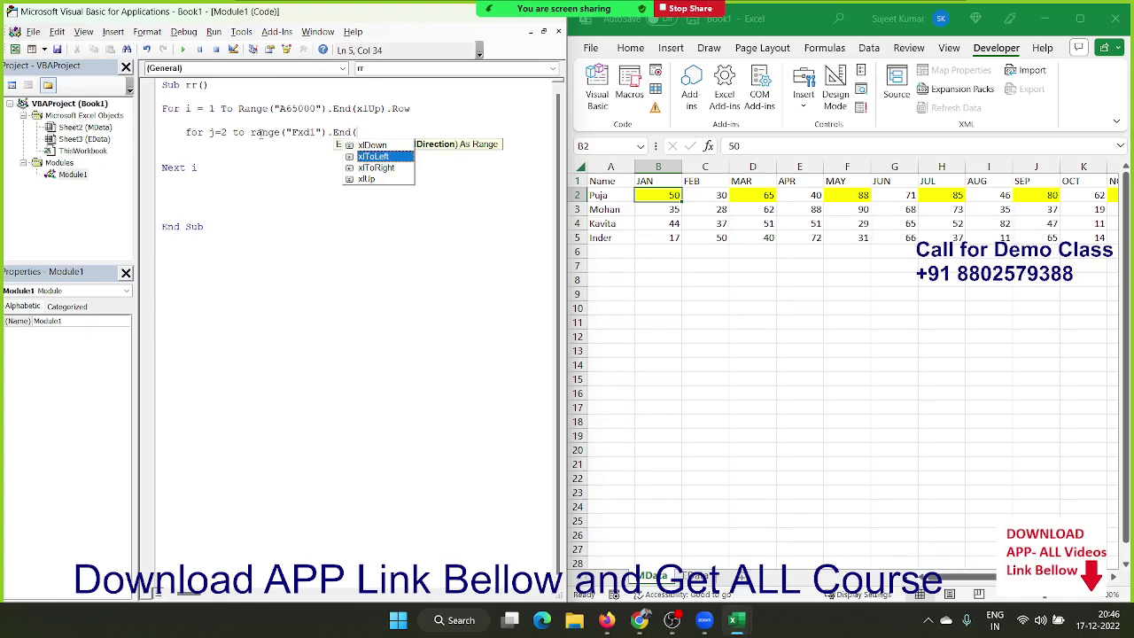
pyautogui.press('Tab')
pyautogui.write(')')
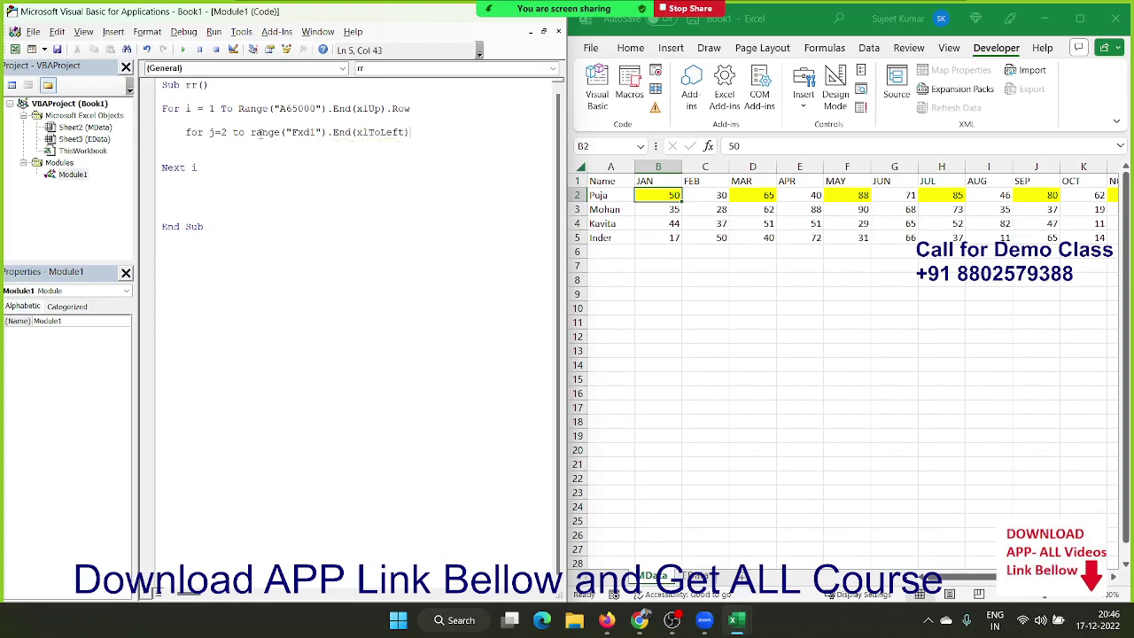
pyautogui.write('.Cl')
pyautogui.press('Tab')
pyautogui.press('BackSpace')
pyautogui.press('BackSpace')
pyautogui.press('BackSpace')
pyautogui.press('BackSpace')
pyautogui.write('olu')
pyautogui.write('mn')
pyautogui.press('Return')
# Step: Add a Next line below the For j line, leaving blank lines inside
pyautogui.press('Return')
pyautogui.press('Return')
pyautogui.press('Return')
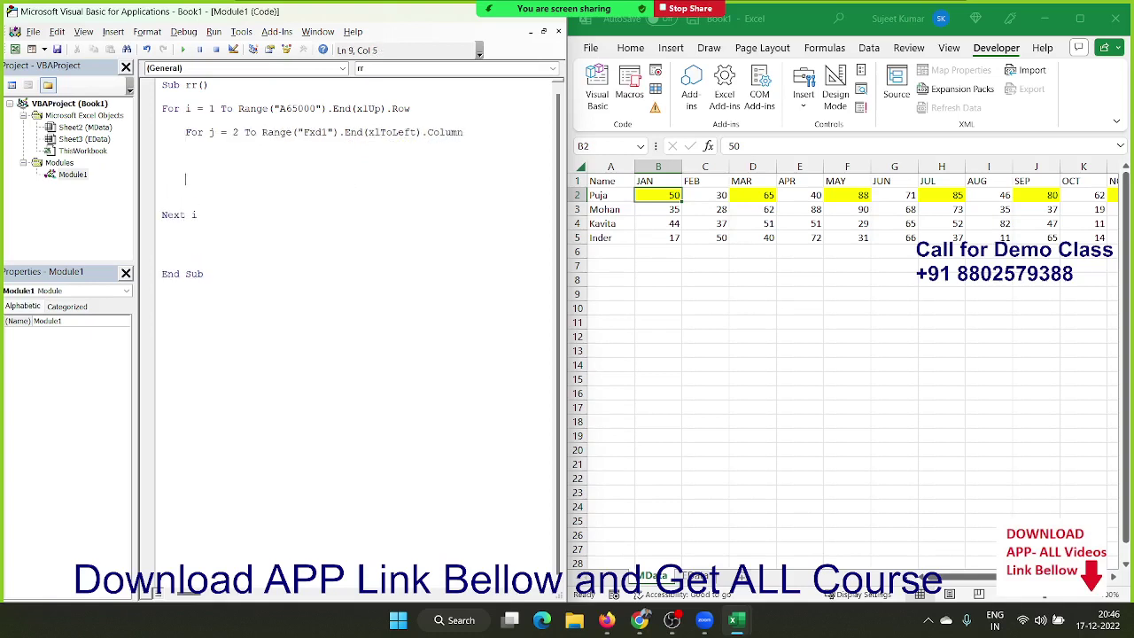
pyautogui.write('next ')
pyautogui.write('i')
pyautogui.press('Up')
pyautogui.press('Up')
pyautogui.press('Up')
pyautogui.press('Up')
# Step: Append Step 2 to the For j line, change the inner Next i to Next j, and add MsgBox j
pyautogui.click(493, 134)
pyautogui.write('ste')
pyautogui.write('p 2')
pyautogui.press('Return')
pyautogui.doubleClick(257, 178)
pyautogui.write('j')
pyautogui.press('Up')
pyautogui.press('Up')
pyautogui.write('ms')
pyautogui.write('gbox ')
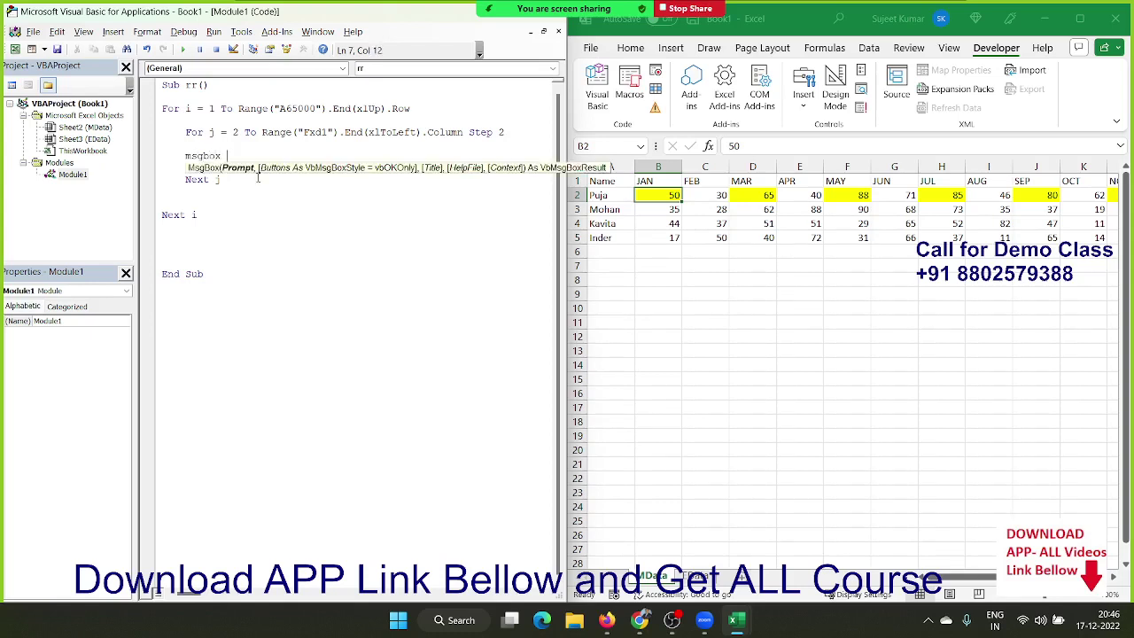
pyautogui.write('j')
pyautogui.press('Up')
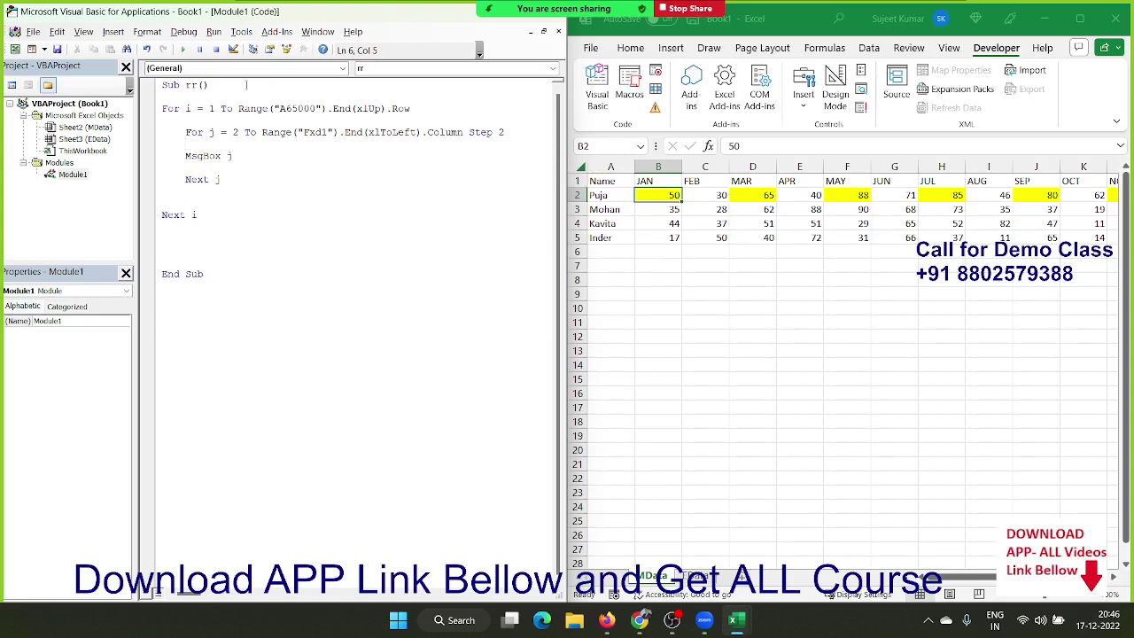
pyautogui.click(184, 50)
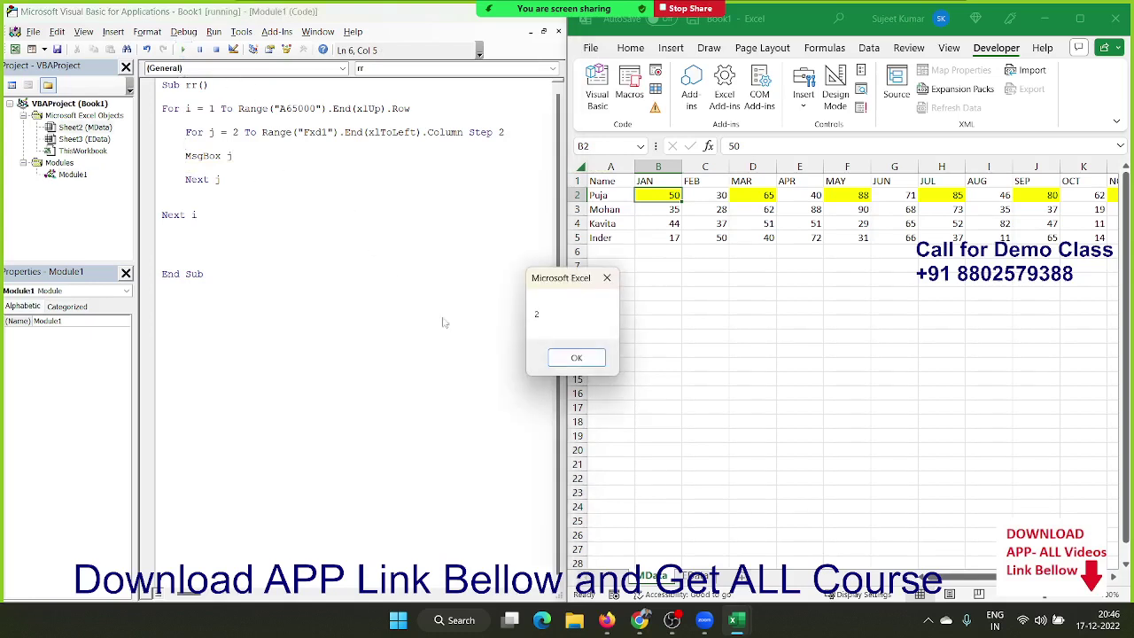
pyautogui.click(591, 364)
pyautogui.click(583, 358)
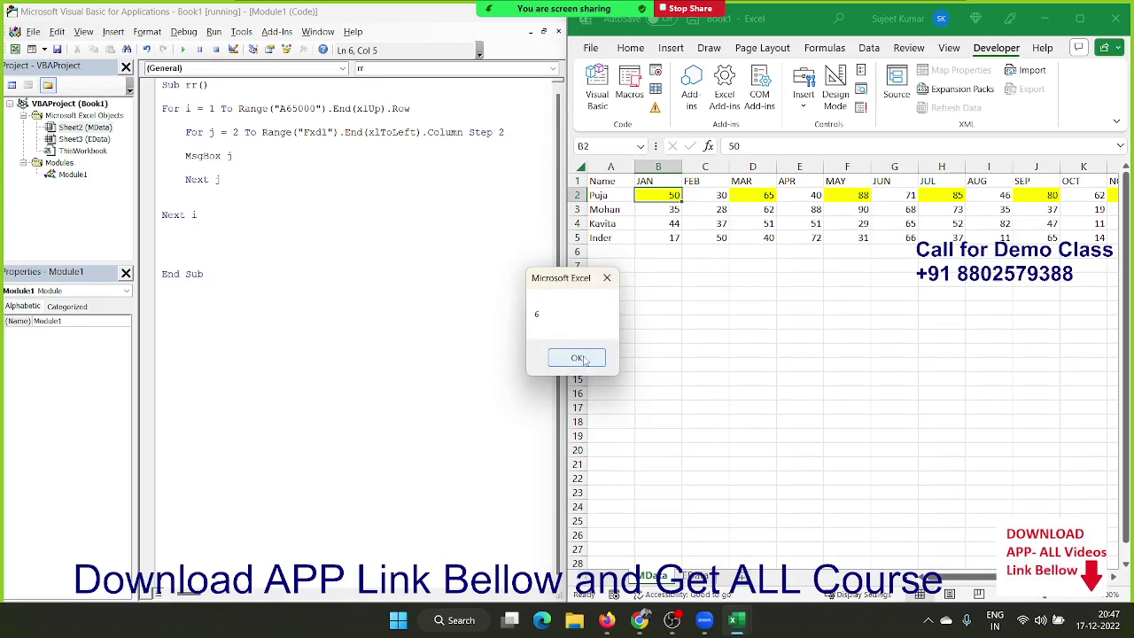
pyautogui.click(583, 359)
pyautogui.click(582, 358)
pyautogui.click(582, 359)
pyautogui.click(582, 358)
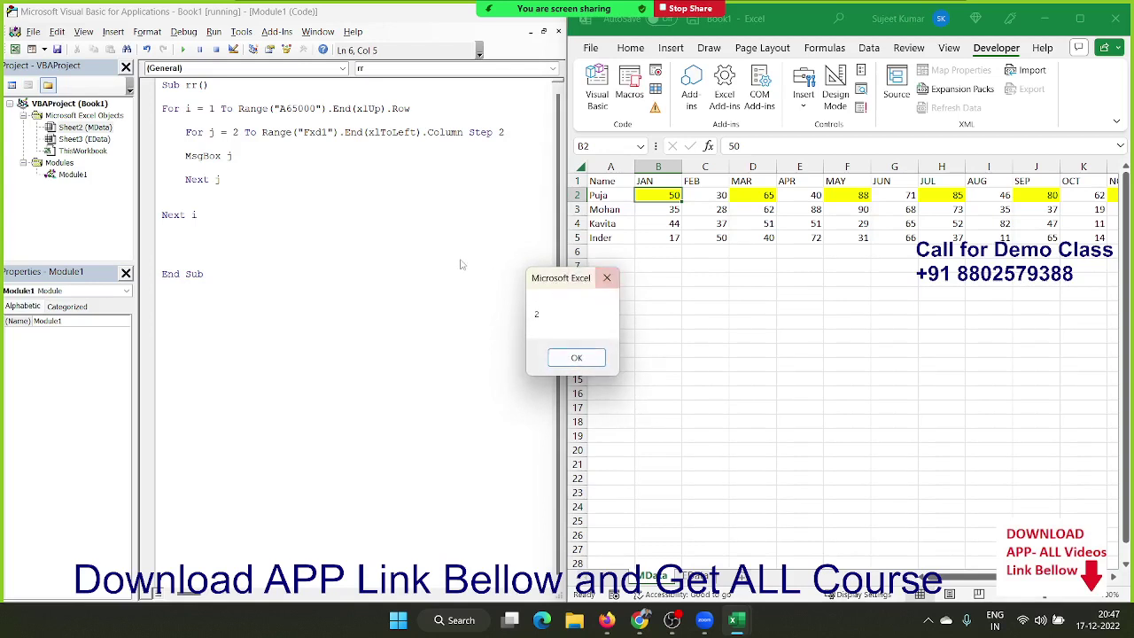
pyautogui.click(580, 358)
pyautogui.click(581, 359)
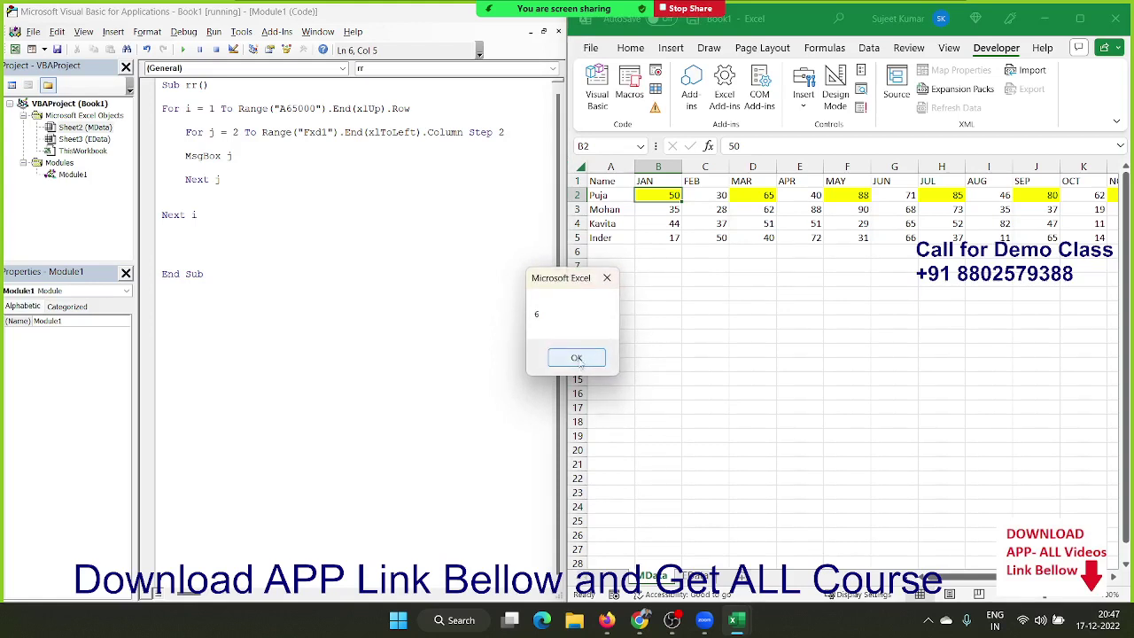
pyautogui.click(606, 280)
pyautogui.click(606, 280)
pyautogui.click(606, 280)
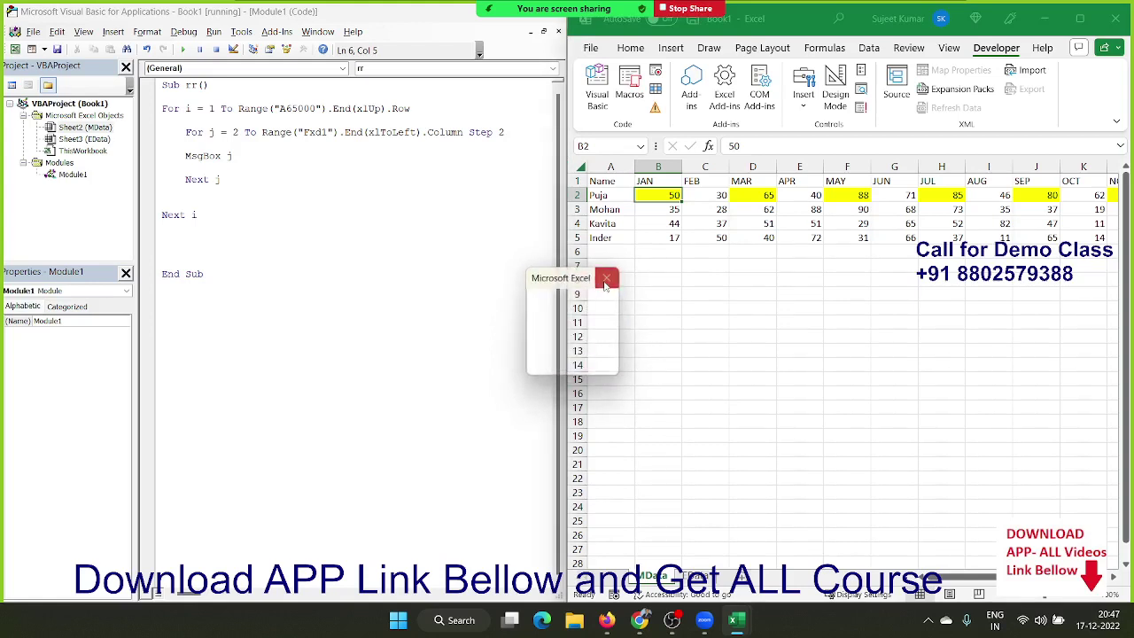
pyautogui.click(606, 280)
pyautogui.click(606, 280)
pyautogui.click(606, 280)
pyautogui.click(604, 280)
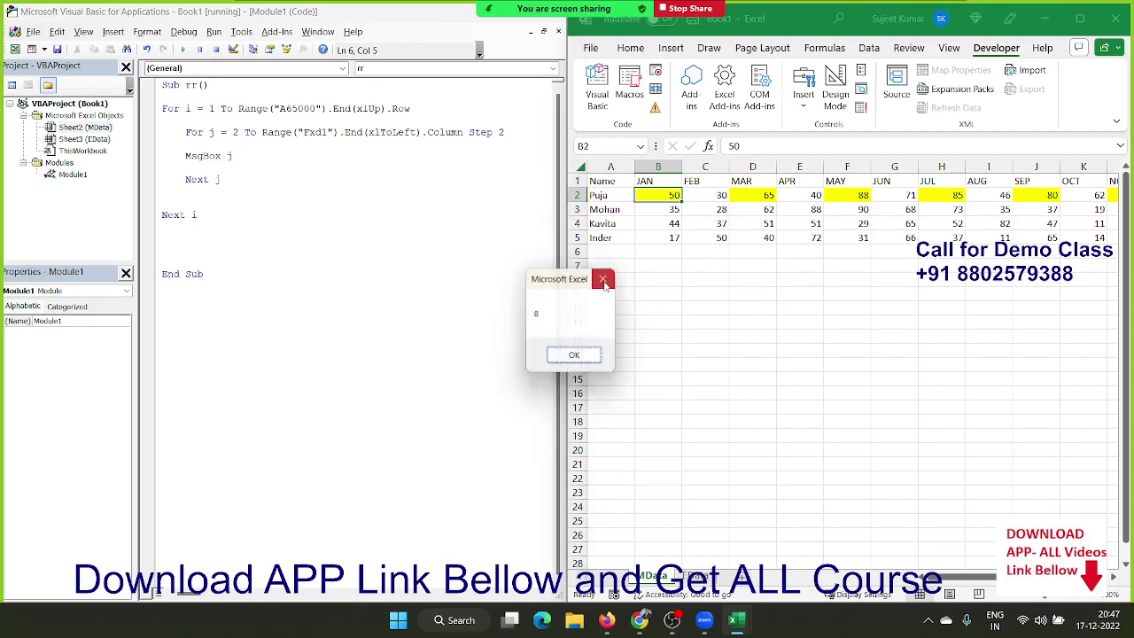
pyautogui.press('ctrl+Break')
# Step: End the interrupted macro, delete the MsgBox j line, and open blank lines around For j
pyautogui.click(534, 282)
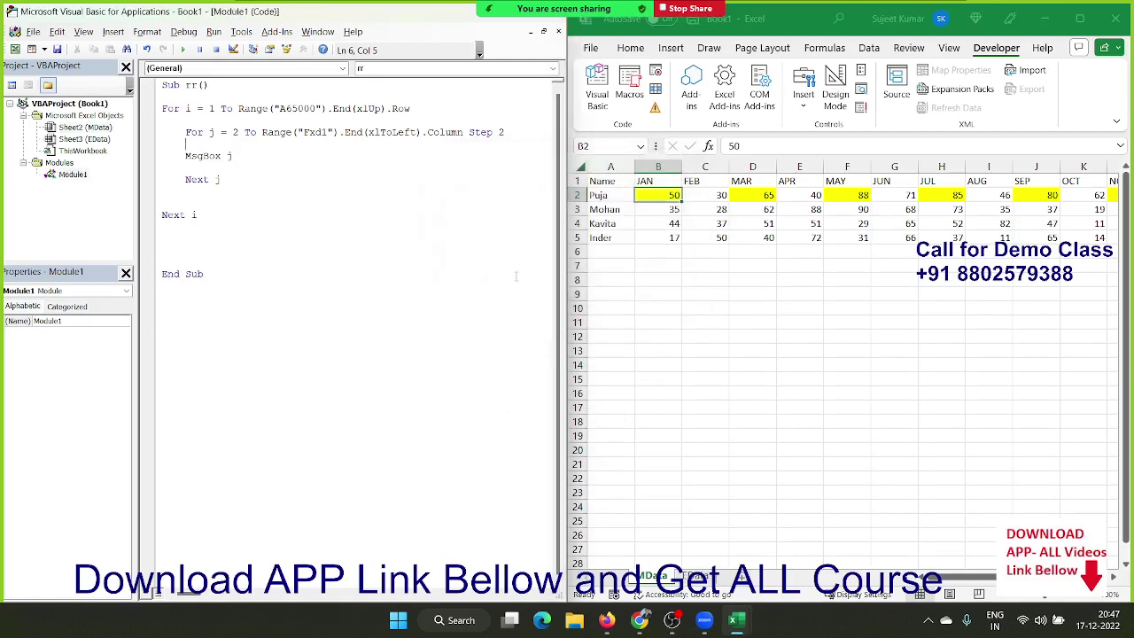
pyautogui.click(282, 206)
pyautogui.moveTo(241, 163); pyautogui.dragTo(175, 163)
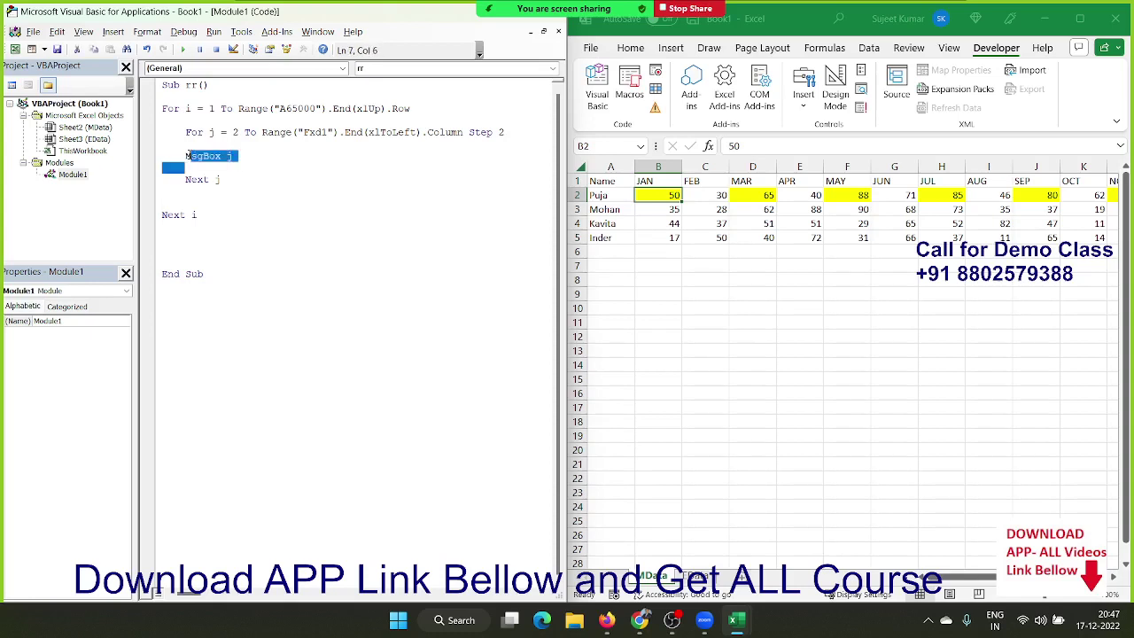
pyautogui.press('Delete')
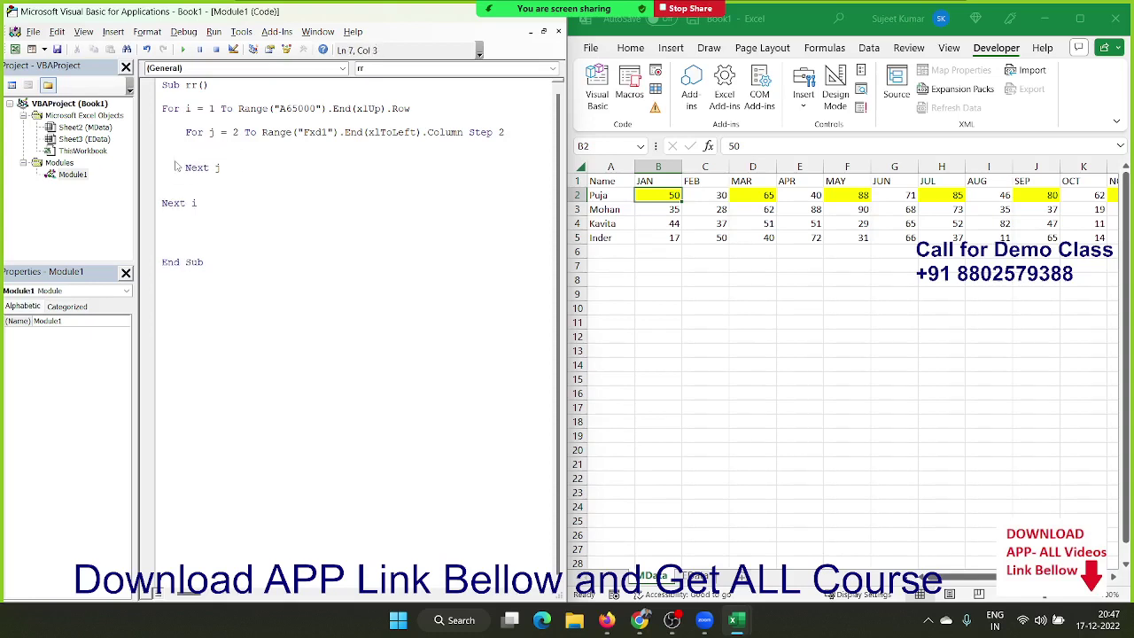
pyautogui.press('Return')
pyautogui.press('Return')
pyautogui.click(173, 143)
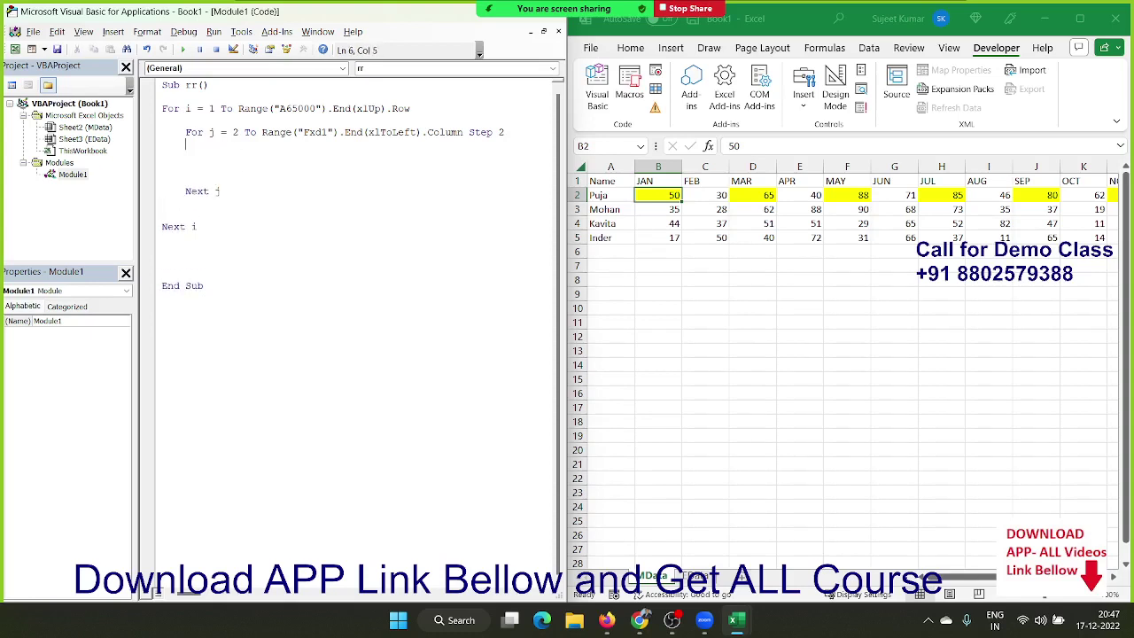
pyautogui.press('Up')
pyautogui.press('Return')
pyautogui.press('Up')
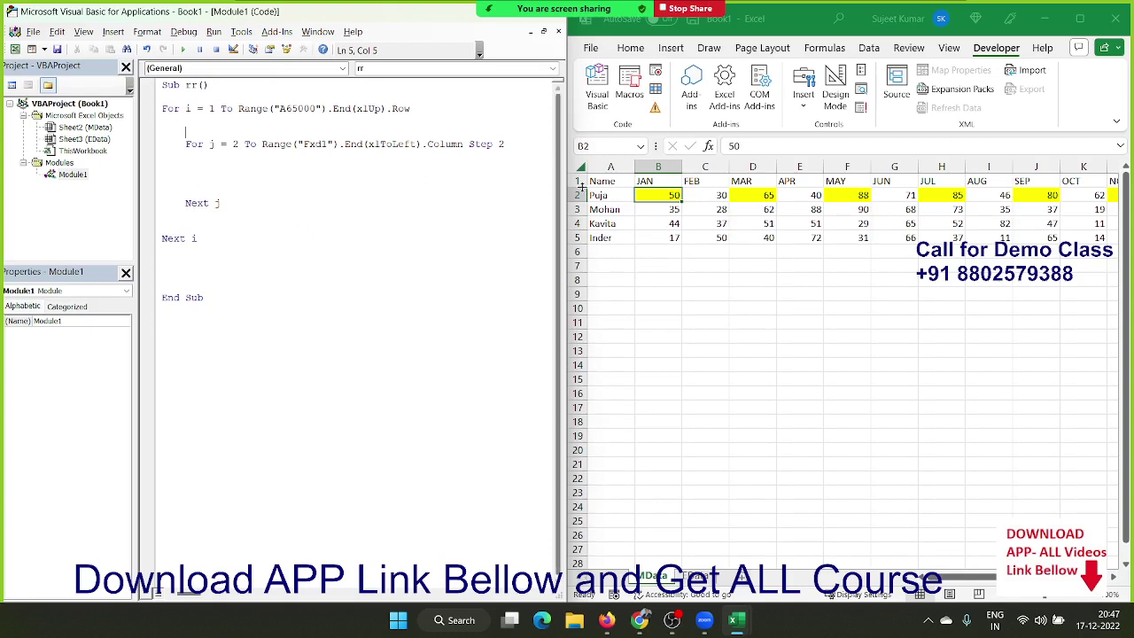
# Step: Insert a blank line between For i and For j after checking the MData name and month columns
pyautogui.click(609, 168)
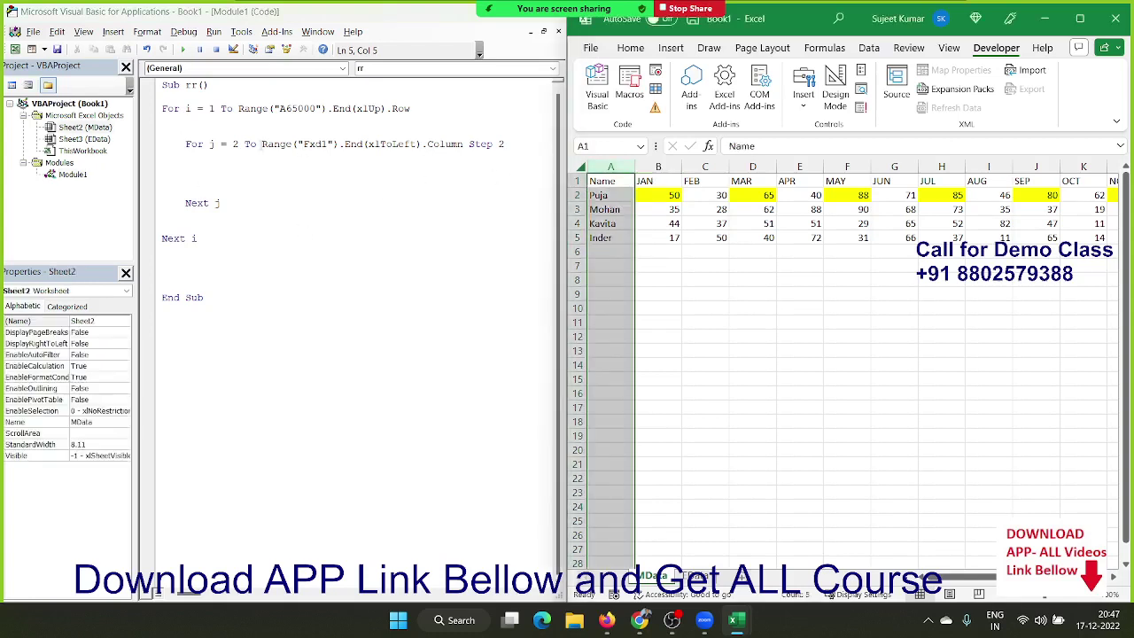
pyautogui.click(245, 143)
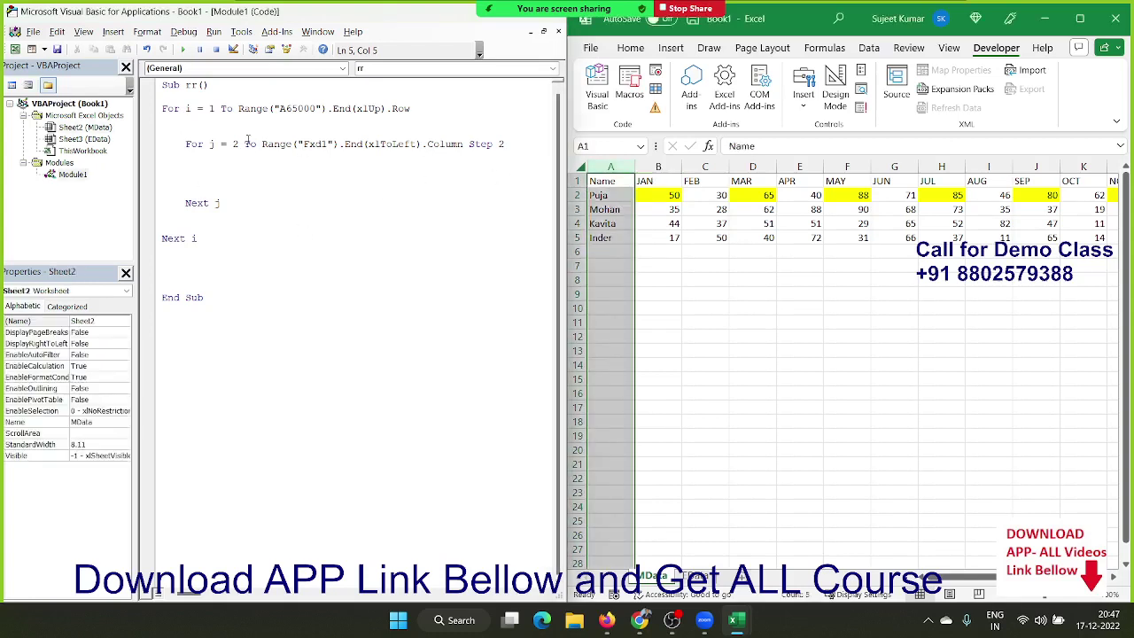
pyautogui.click(214, 119)
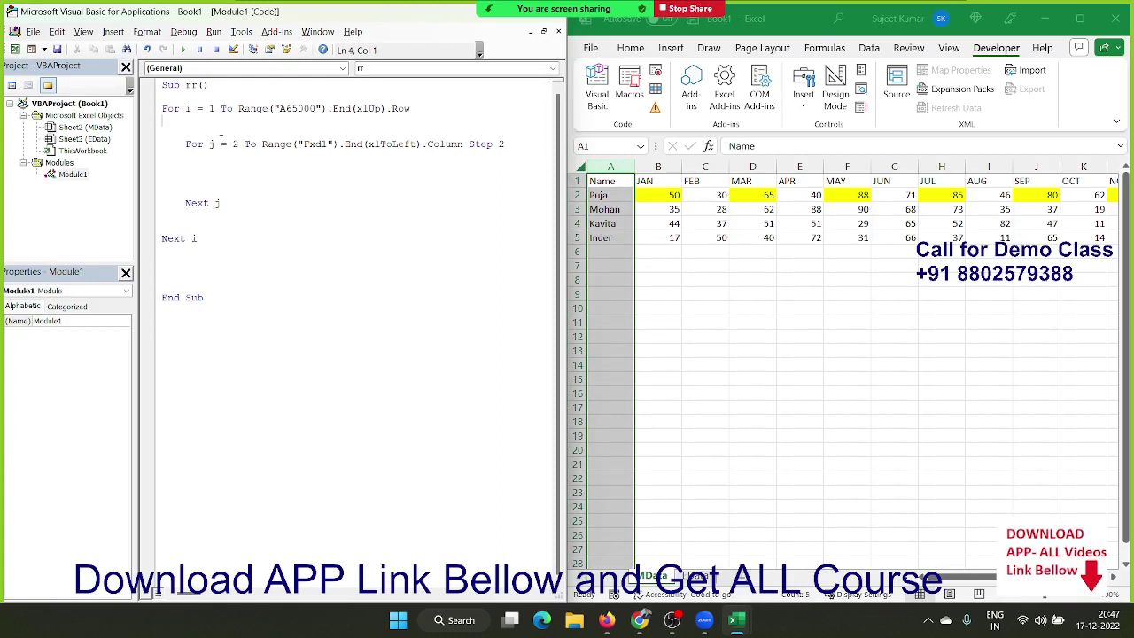
pyautogui.click(236, 108)
pyautogui.click(242, 174)
pyautogui.moveTo(673, 181); pyautogui.dragTo(759, 189)
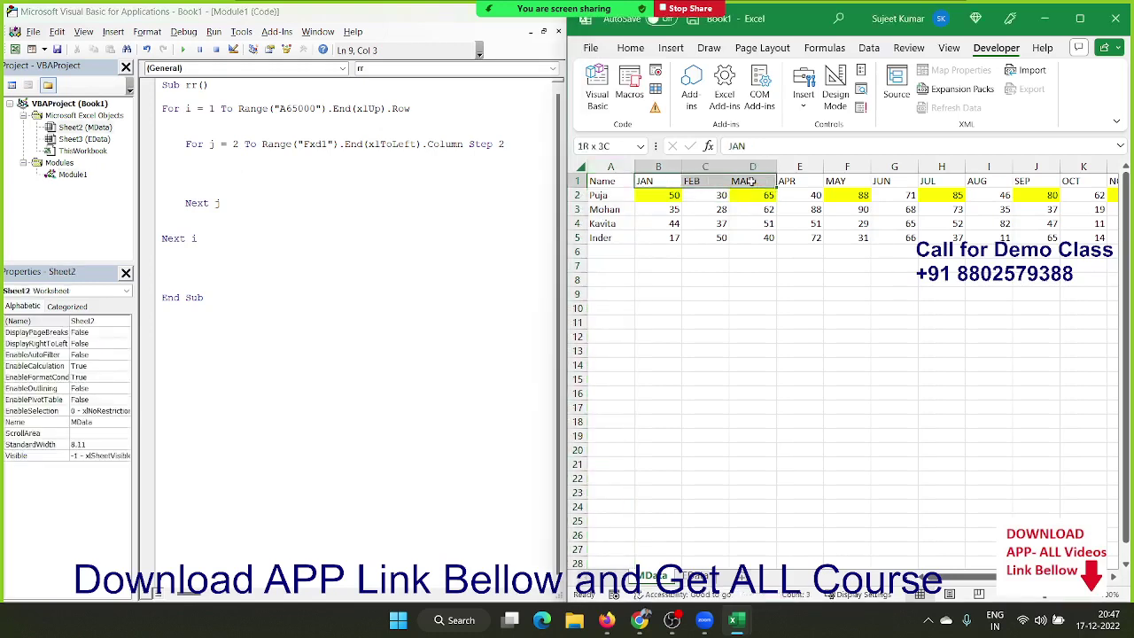
pyautogui.click(368, 178)
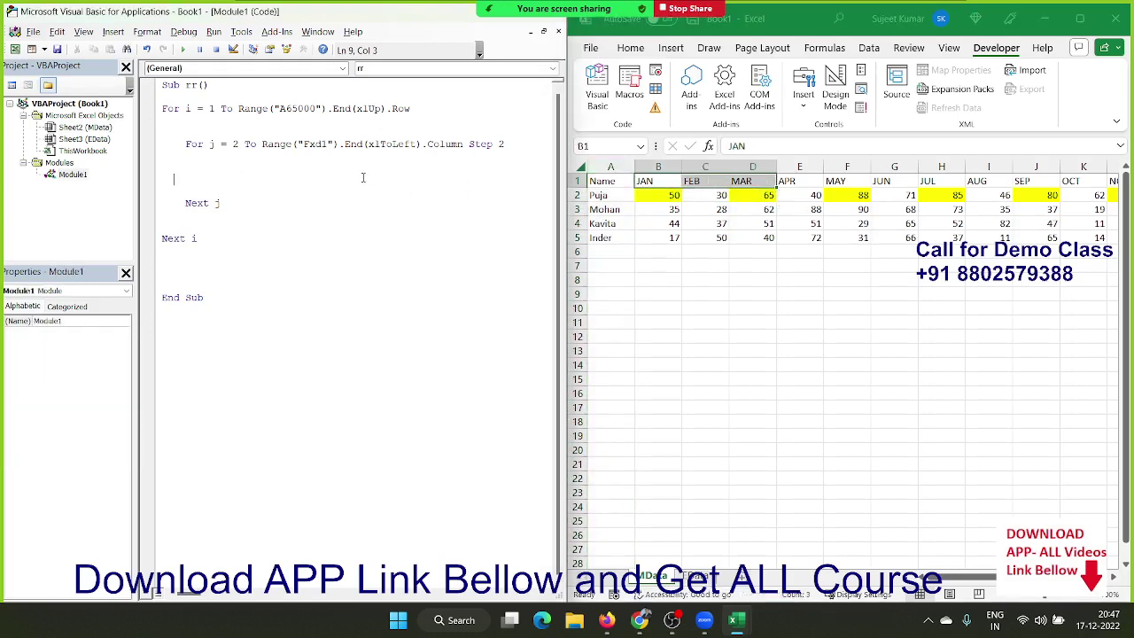
pyautogui.click(270, 122)
pyautogui.click(244, 132)
pyautogui.press('Return')
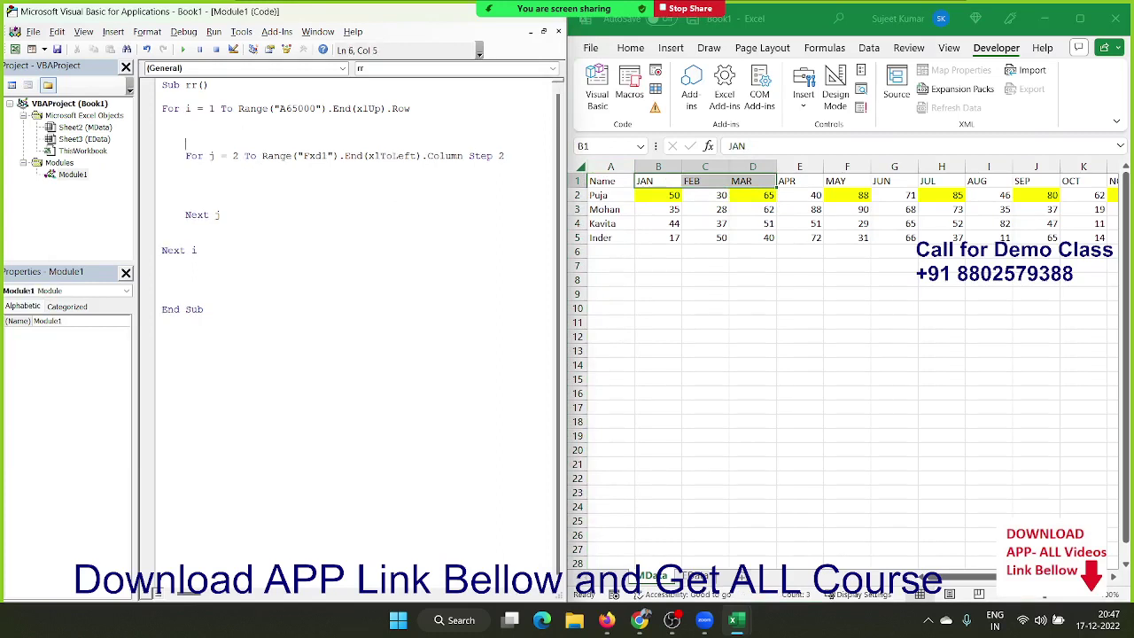
pyautogui.click(162, 122)
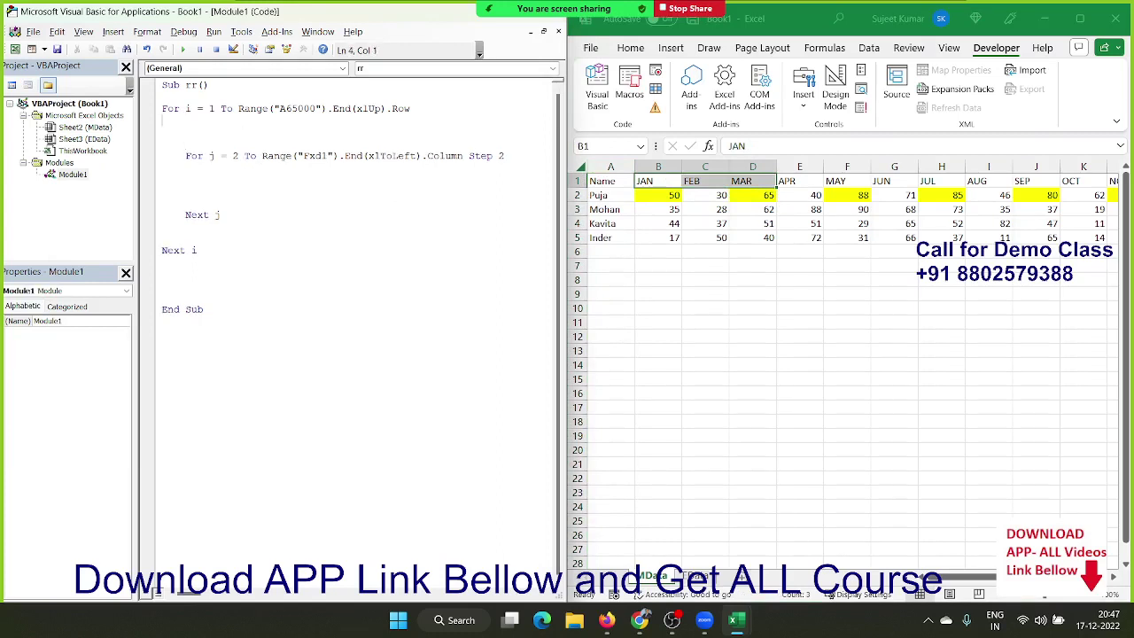
# Step: Prefix Range with Sheets("MData"). on the For i and For j lines, then add a blank line inside the inner loop
pyautogui.click(238, 108)
pyautogui.write('sheets')
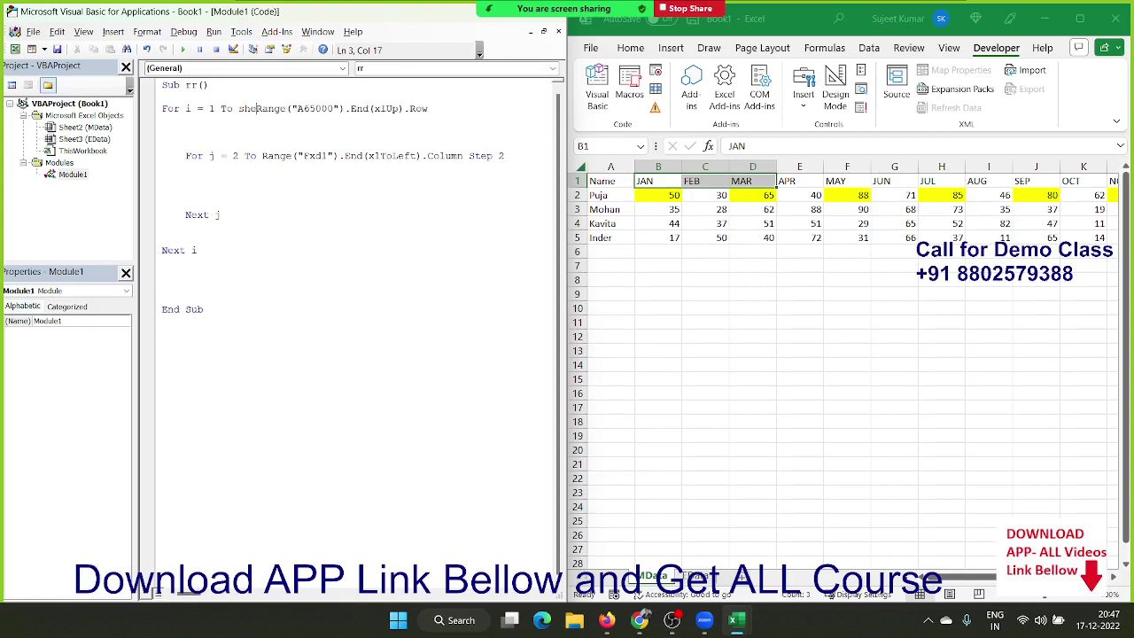
pyautogui.write('("')
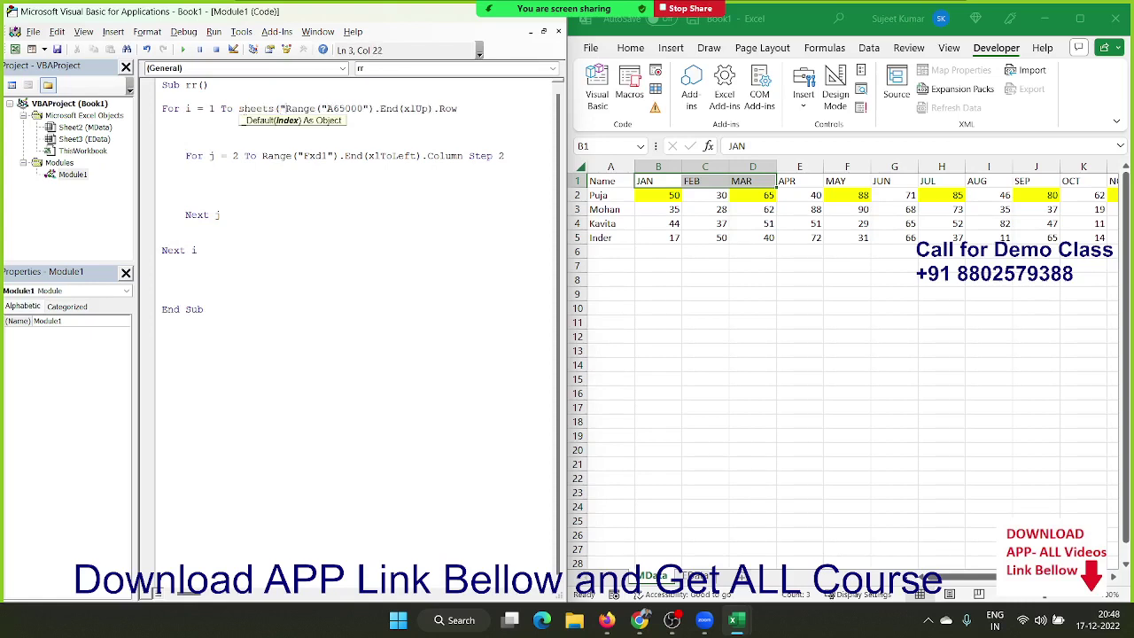
pyautogui.write('MData')
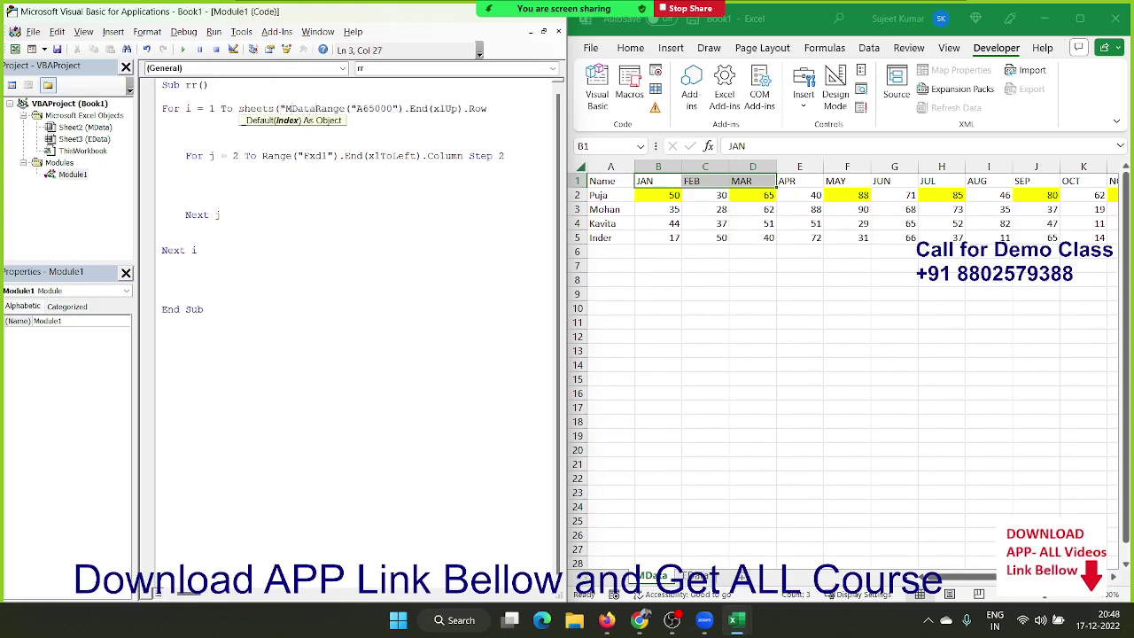
pyautogui.write('").')
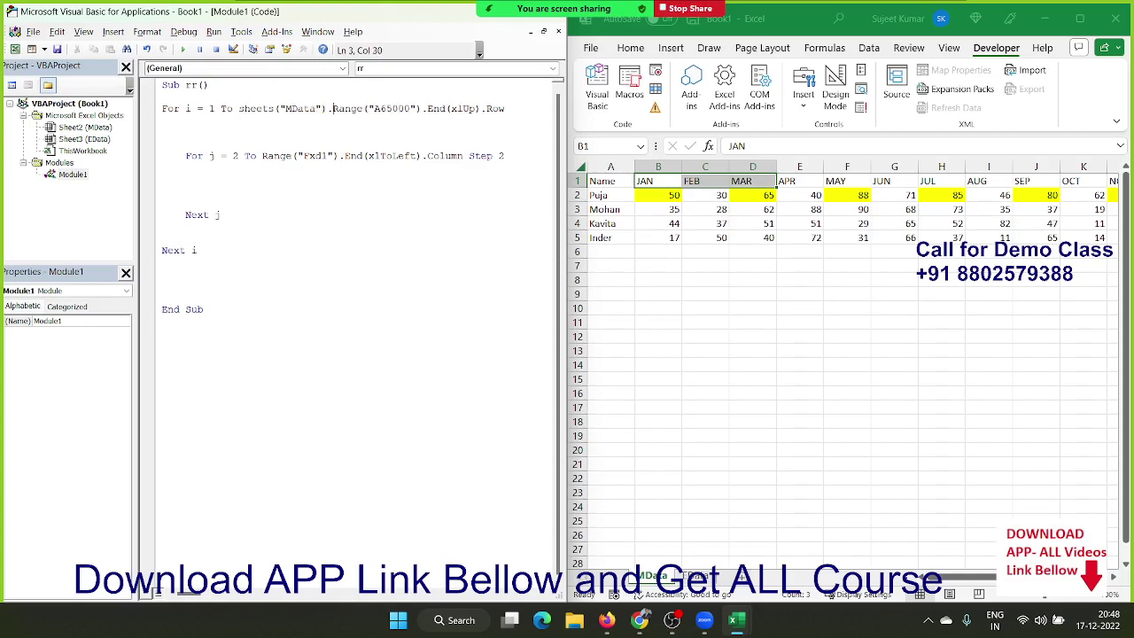
pyautogui.click(257, 155)
pyautogui.write('sheets')
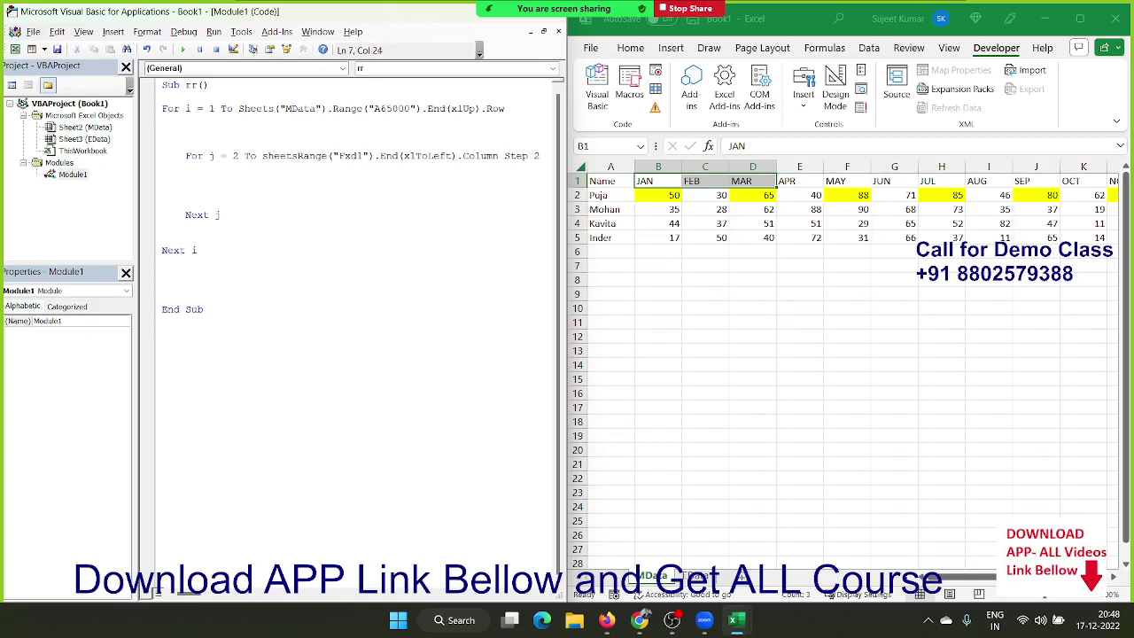
pyautogui.write('("')
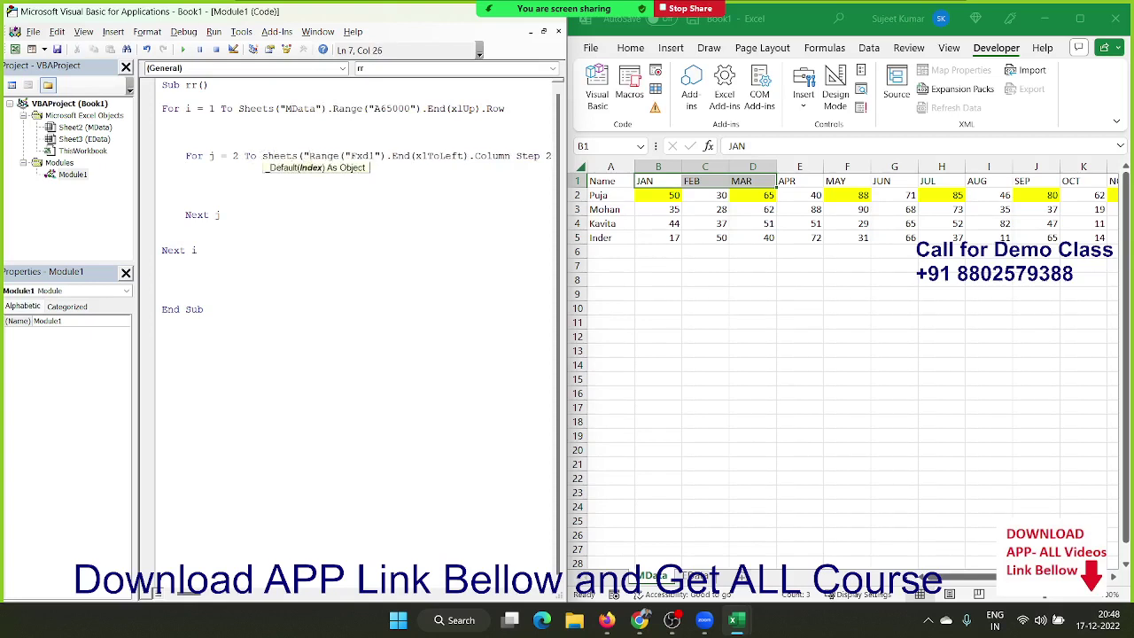
pyautogui.write('M')
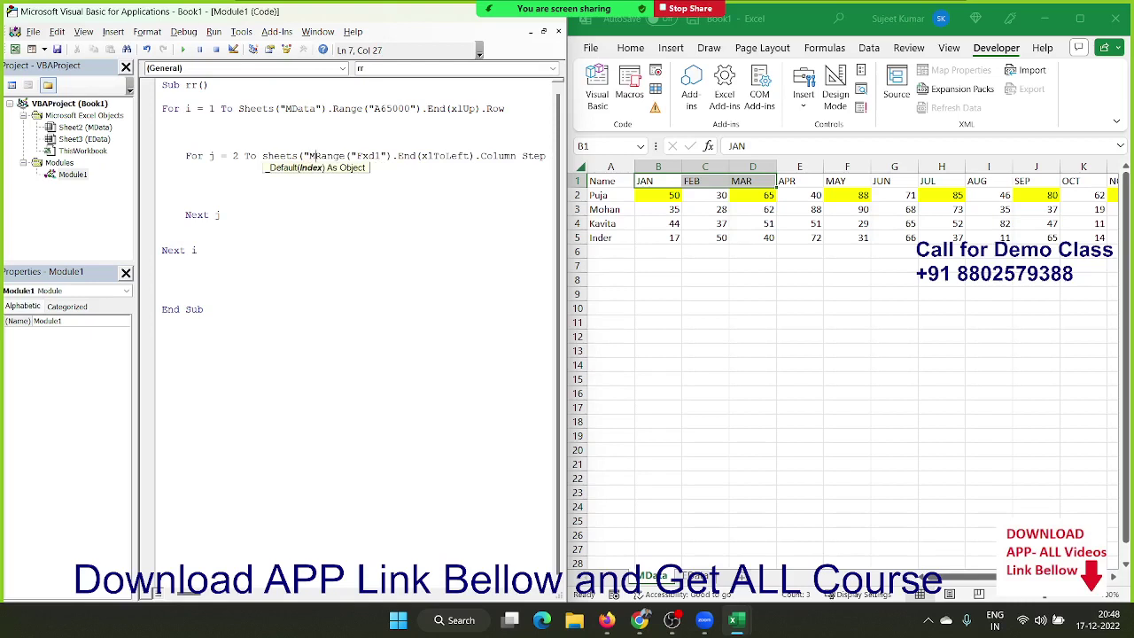
pyautogui.write('Data')
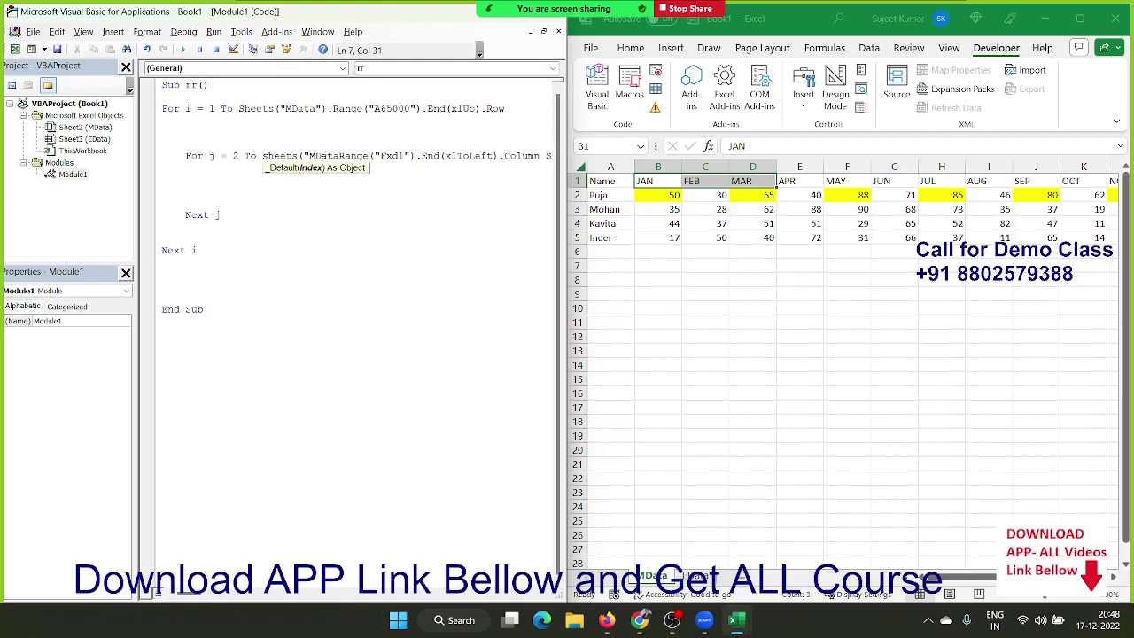
pyautogui.write('").')
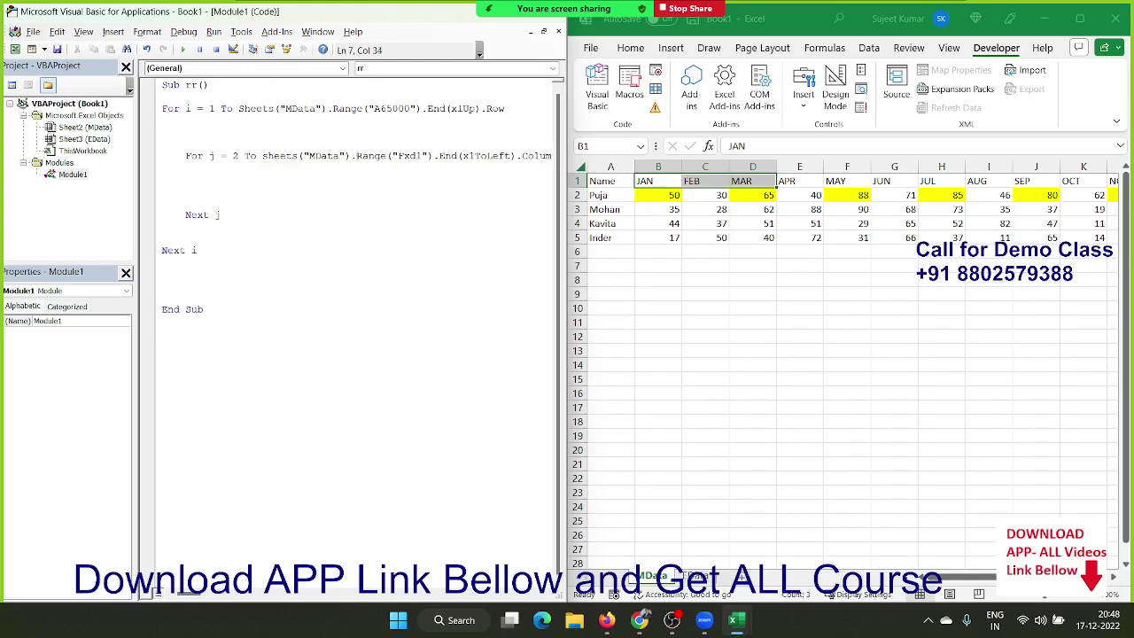
pyautogui.click(264, 179)
pyautogui.press('Return')
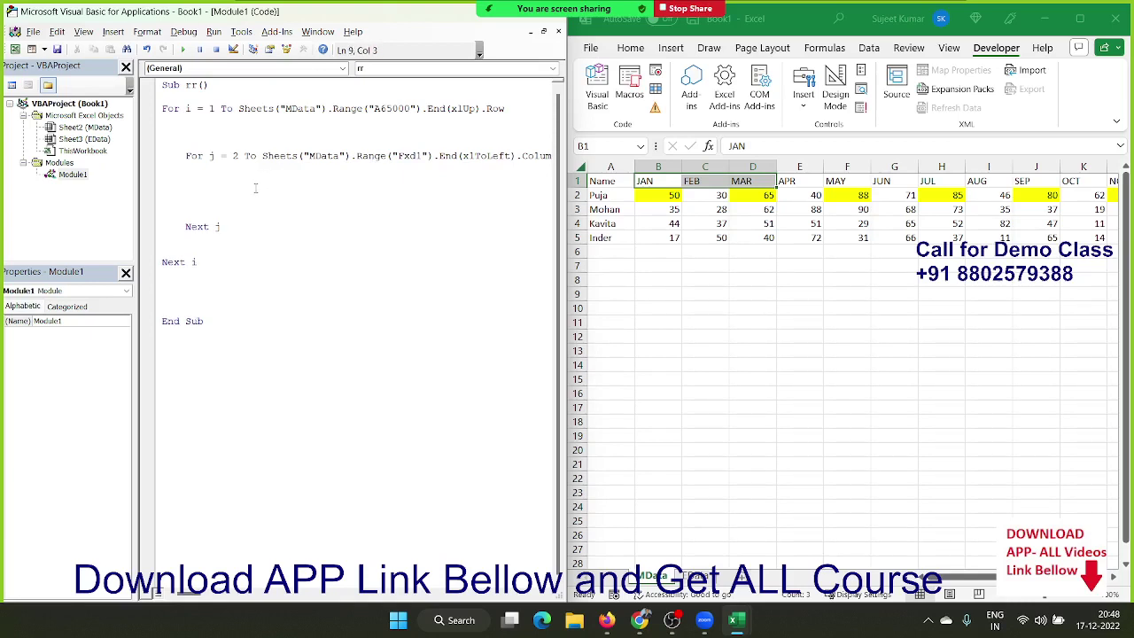
# Step: Under For i, write Range("A65000").End(xlUp).Offset(1,0).Value = Sheets("MData").Range("A" & i).Value
pyautogui.write('ran')
pyautogui.write('ge')
pyautogui.press('BackSpace')
pyautogui.press('BackSpace')
pyautogui.press('BackSpace')
pyautogui.press('BackSpace')
pyautogui.press('BackSpace')
pyautogui.click(162, 155)
pyautogui.click(162, 131)
pyautogui.write('range')
pyautogui.write('(')
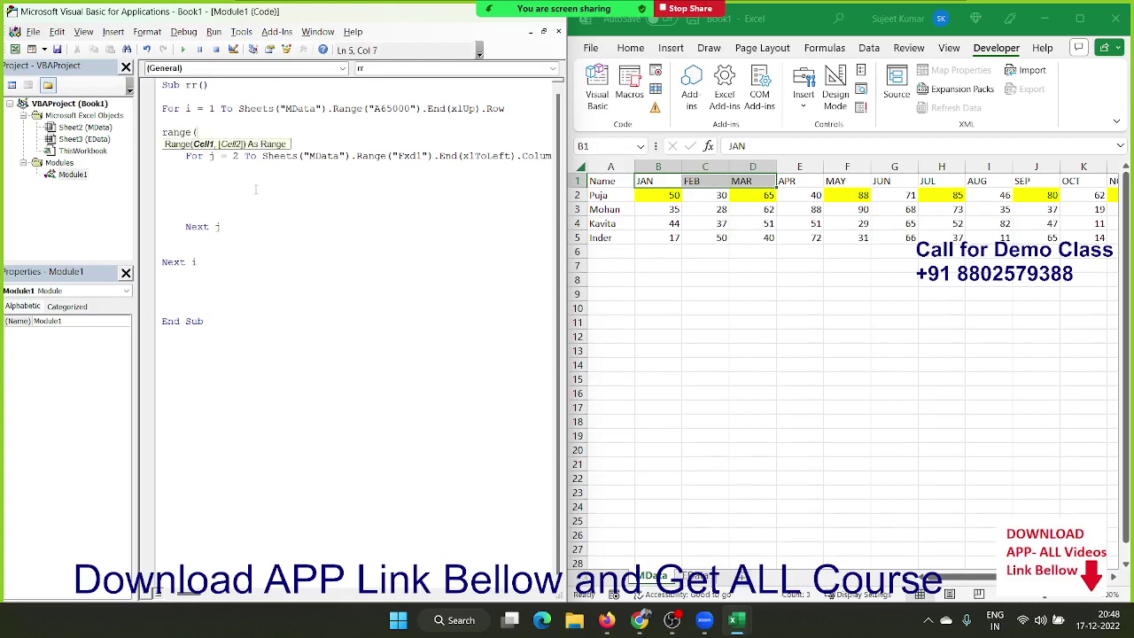
pyautogui.write('"A')
pyautogui.write('65000")')
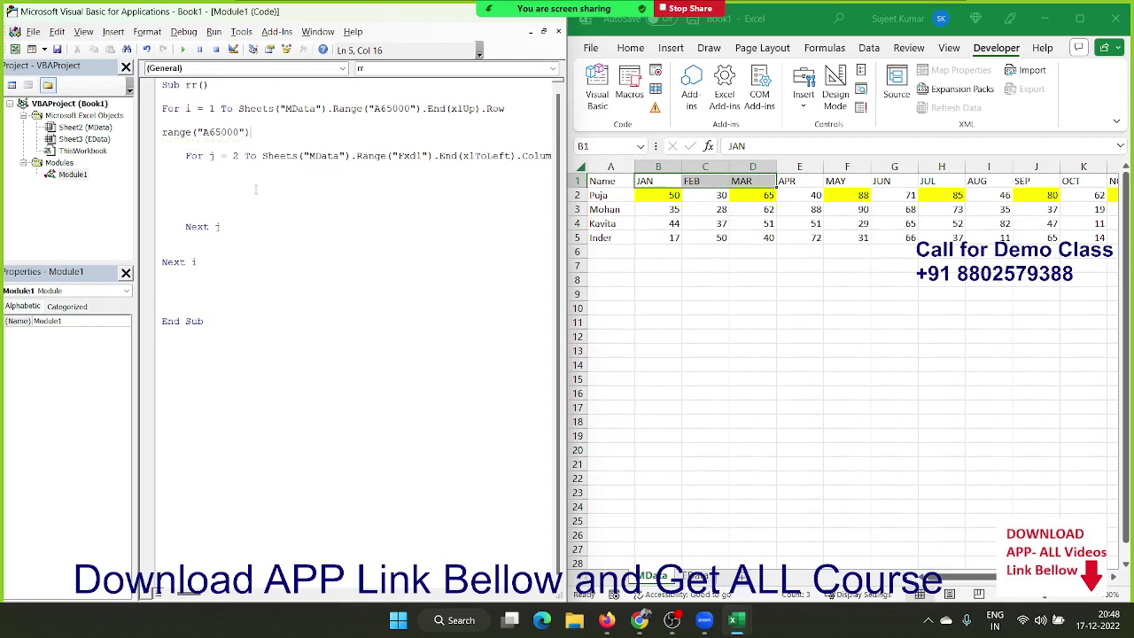
pyautogui.write('.End')
pyautogui.write('(')
pyautogui.press('Down')
pyautogui.press('Down')
pyautogui.press('Down')
pyautogui.press('Down')
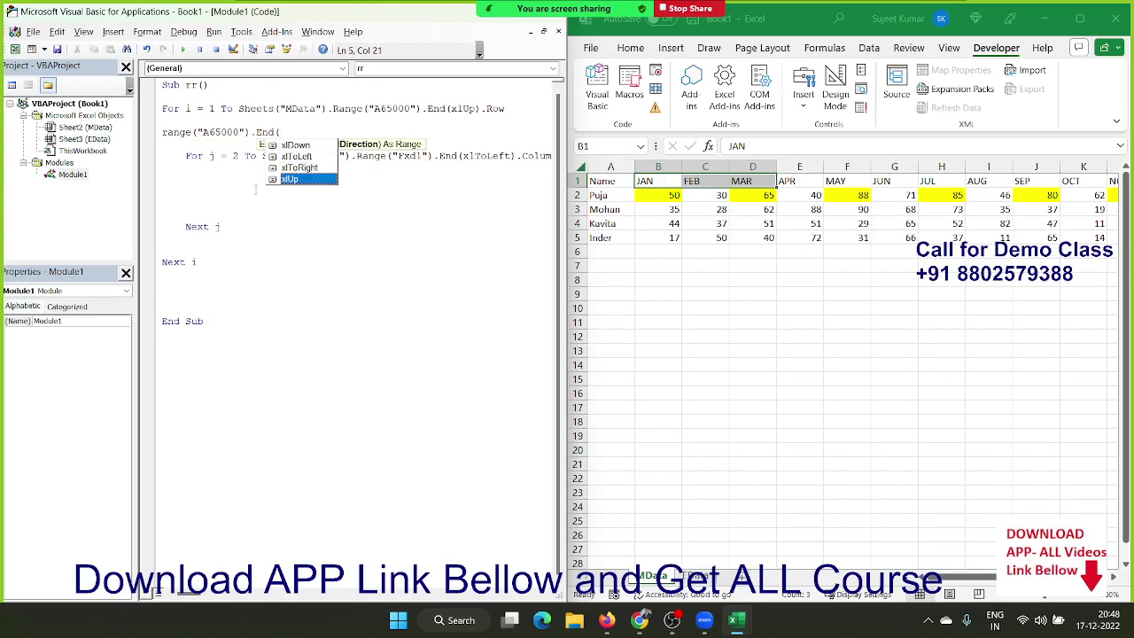
pyautogui.press('Tab')
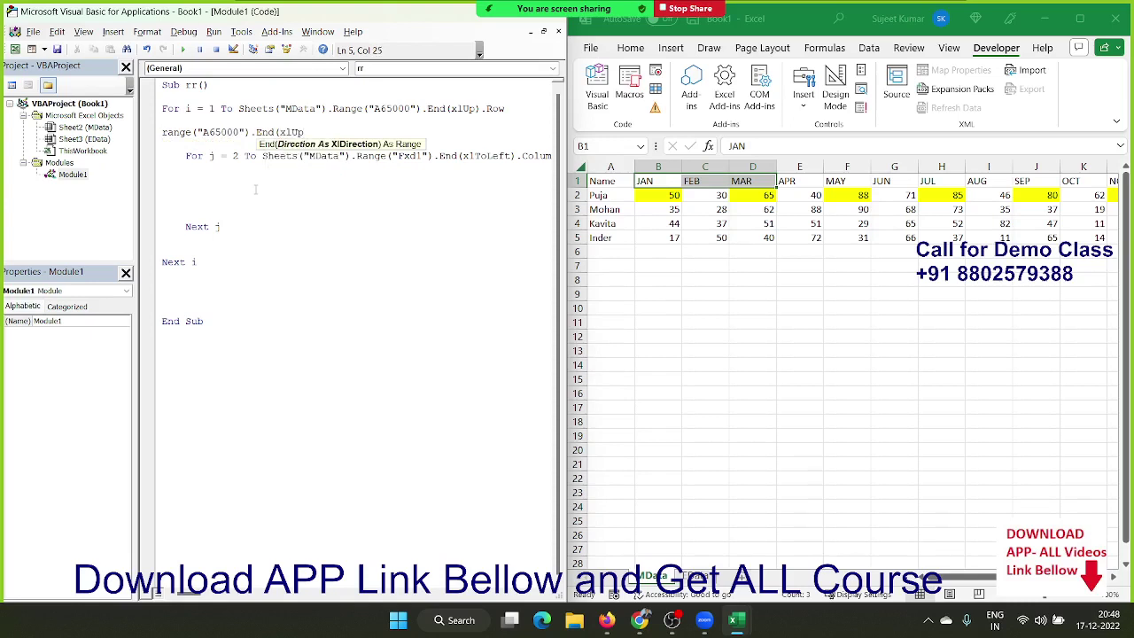
pyautogui.write(')')
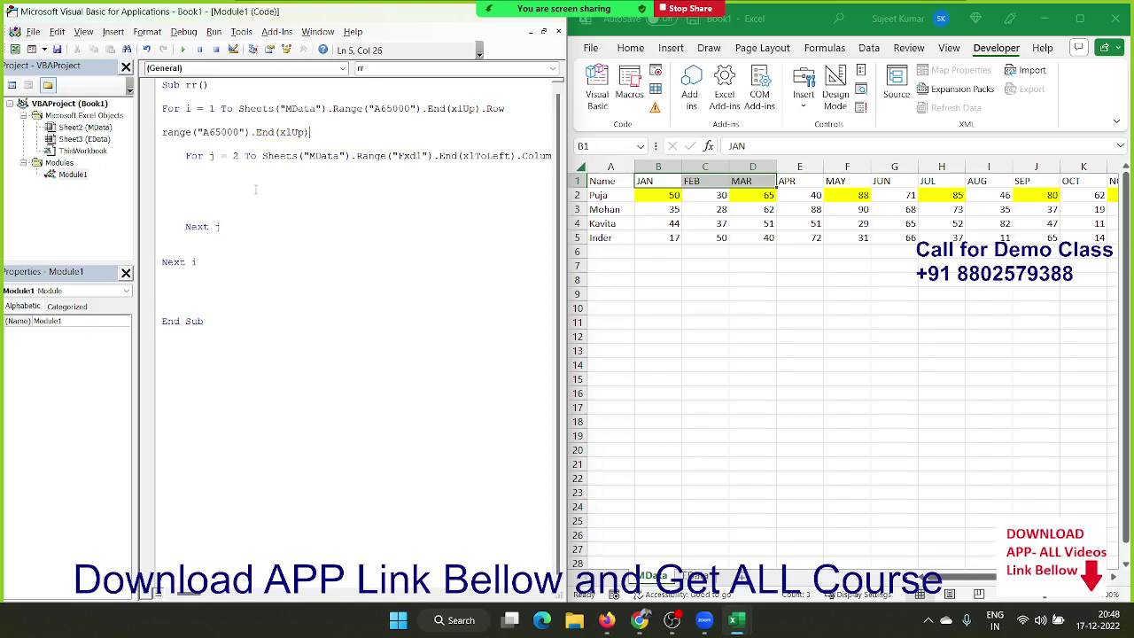
pyautogui.write('.')
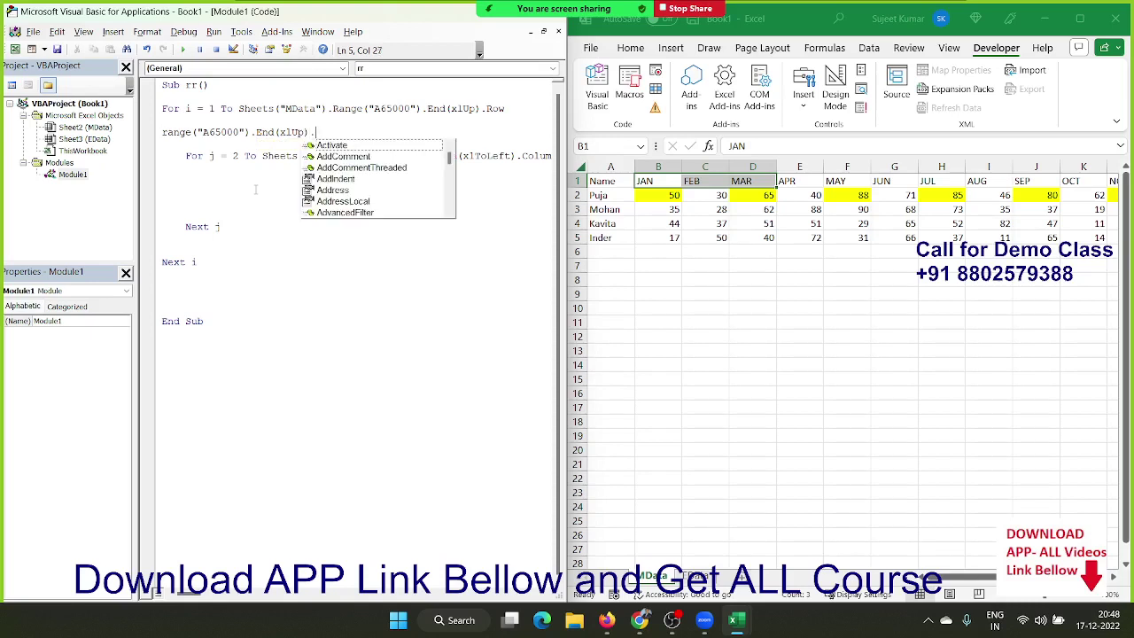
pyautogui.write('Offset')
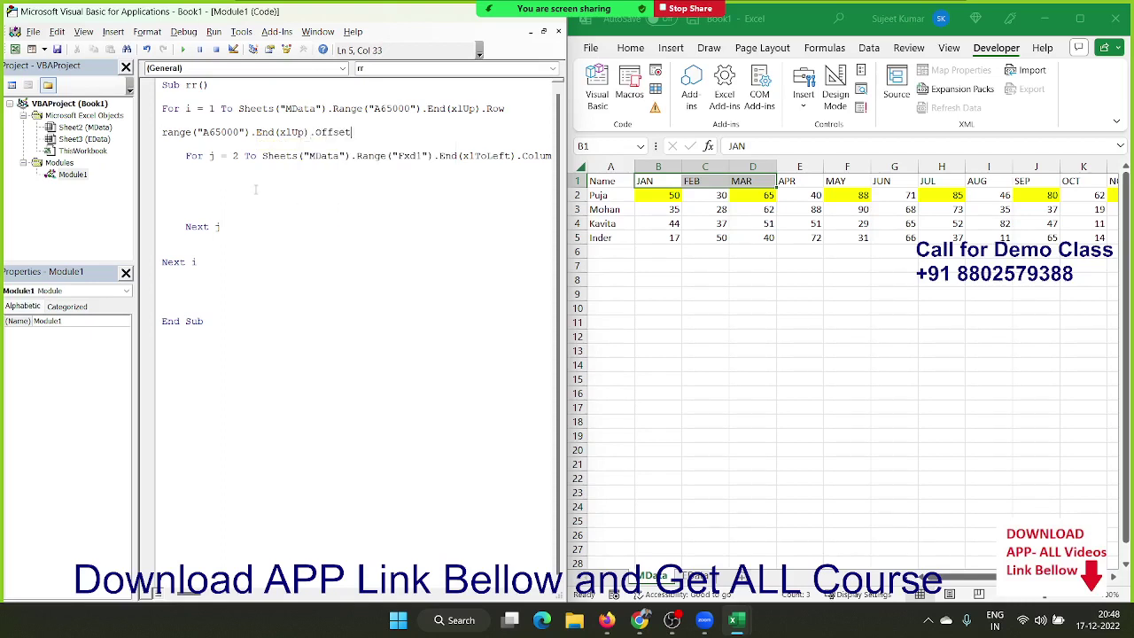
pyautogui.write('(')
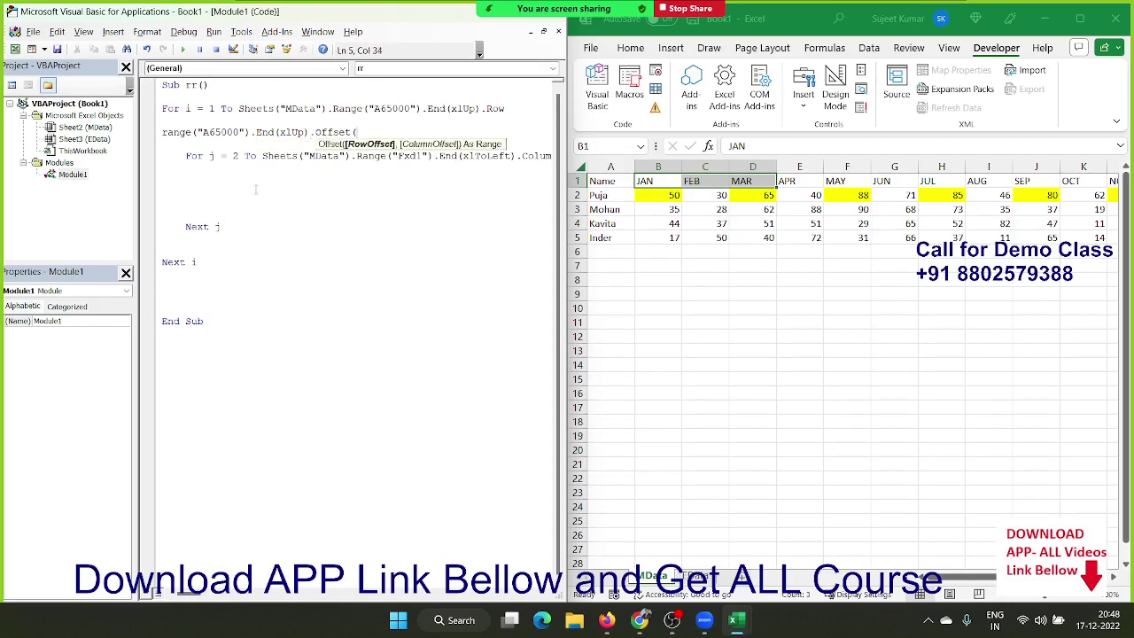
pyautogui.write('1,0')
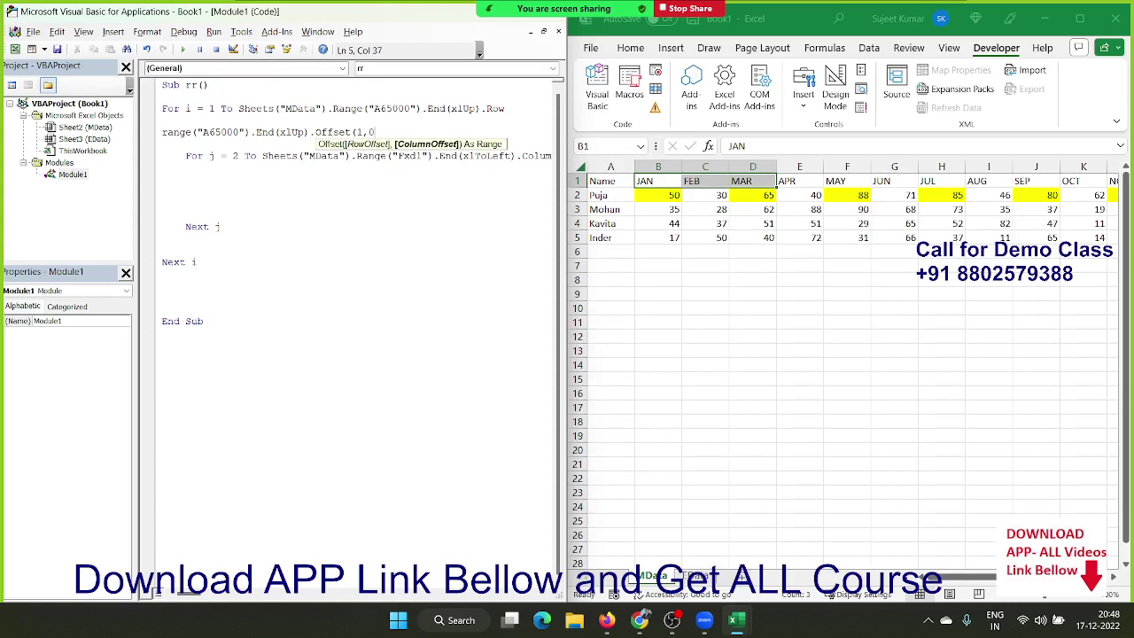
pyautogui.write(').Va')
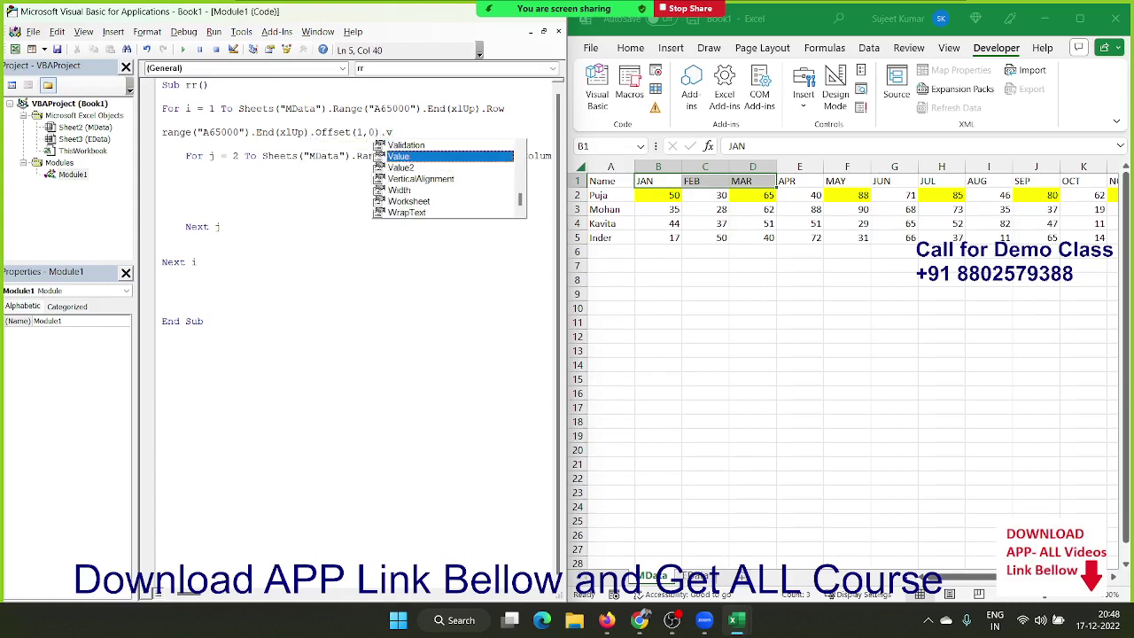
pyautogui.write('lue=')
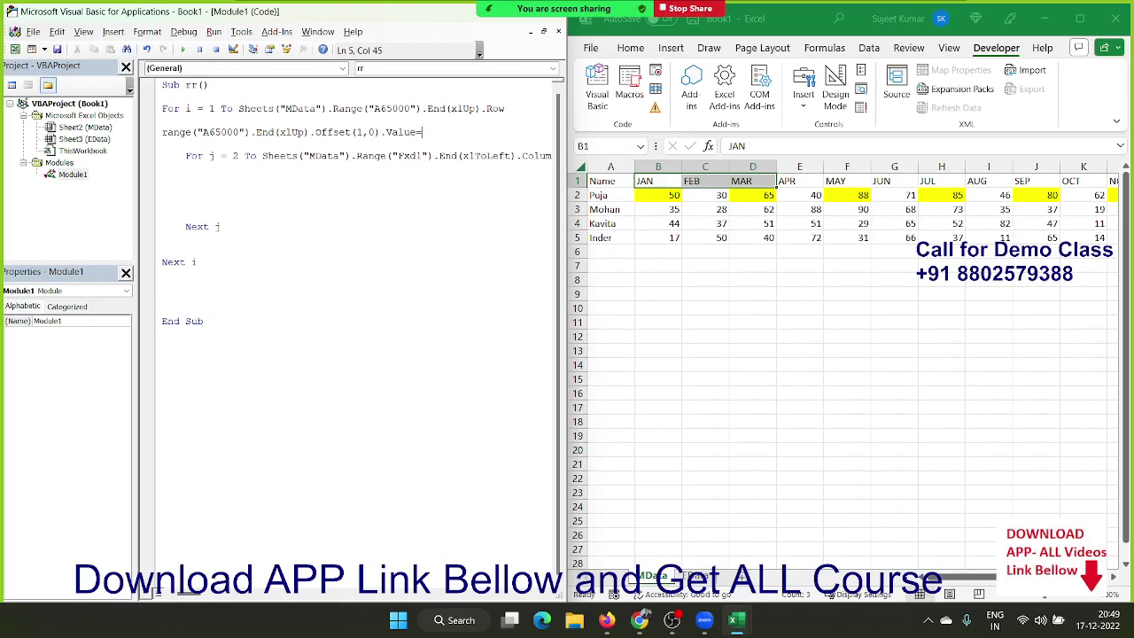
pyautogui.write('rang')
pyautogui.press('BackSpace')
pyautogui.press('BackSpace')
pyautogui.press('BackSpace')
pyautogui.press('BackSpace')
pyautogui.write('sheets(')
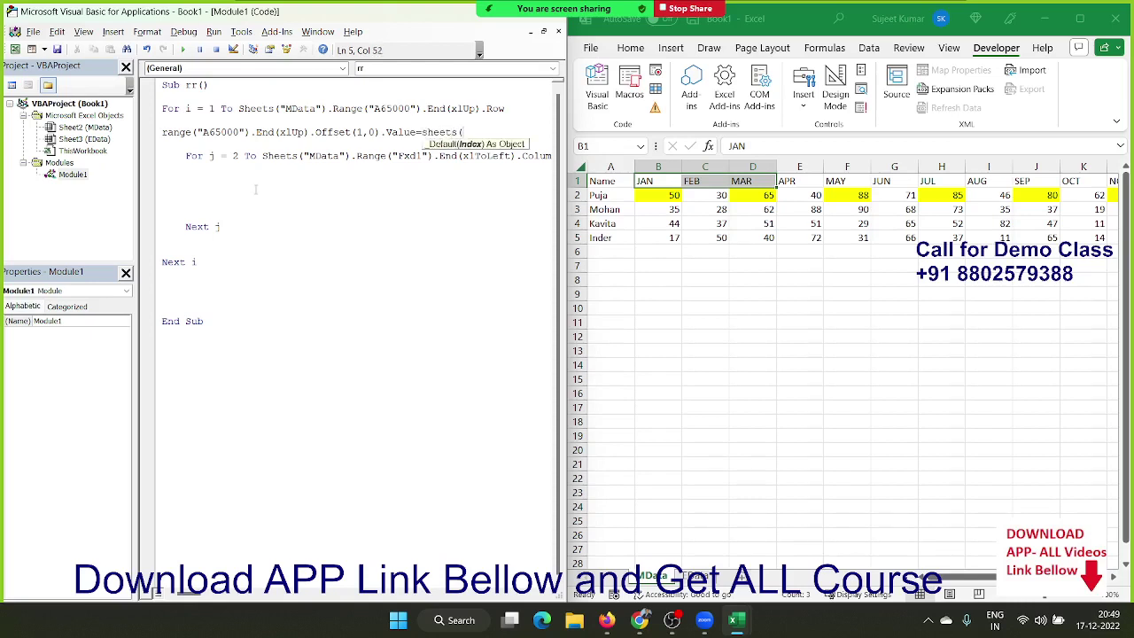
pyautogui.write('"MDa')
pyautogui.write('ta")')
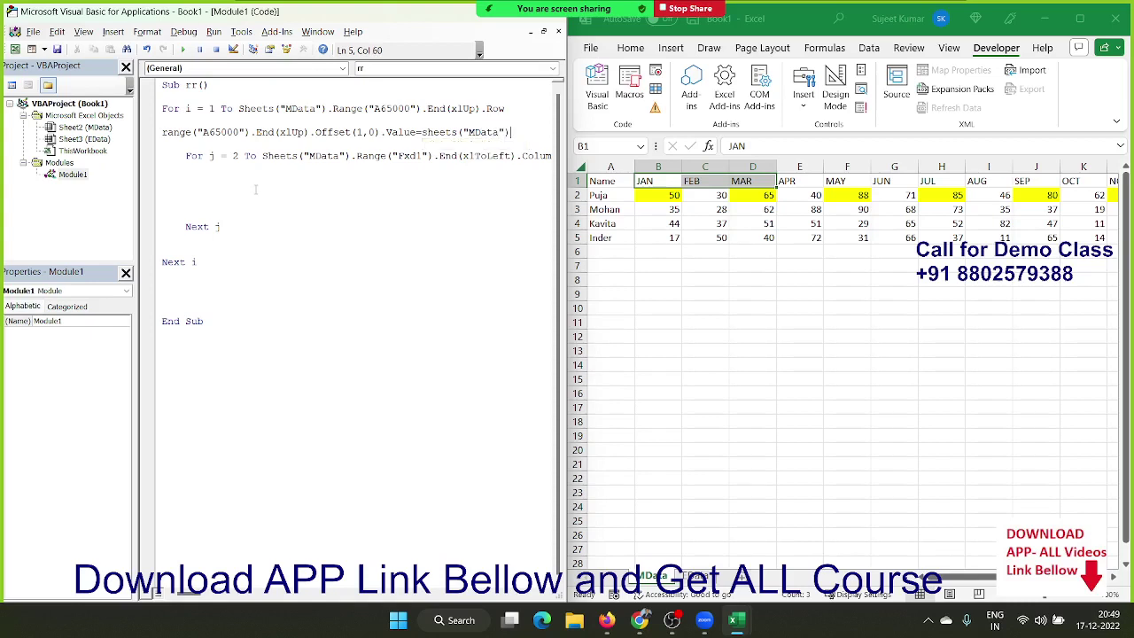
pyautogui.write('.range')
pyautogui.write('("A"')
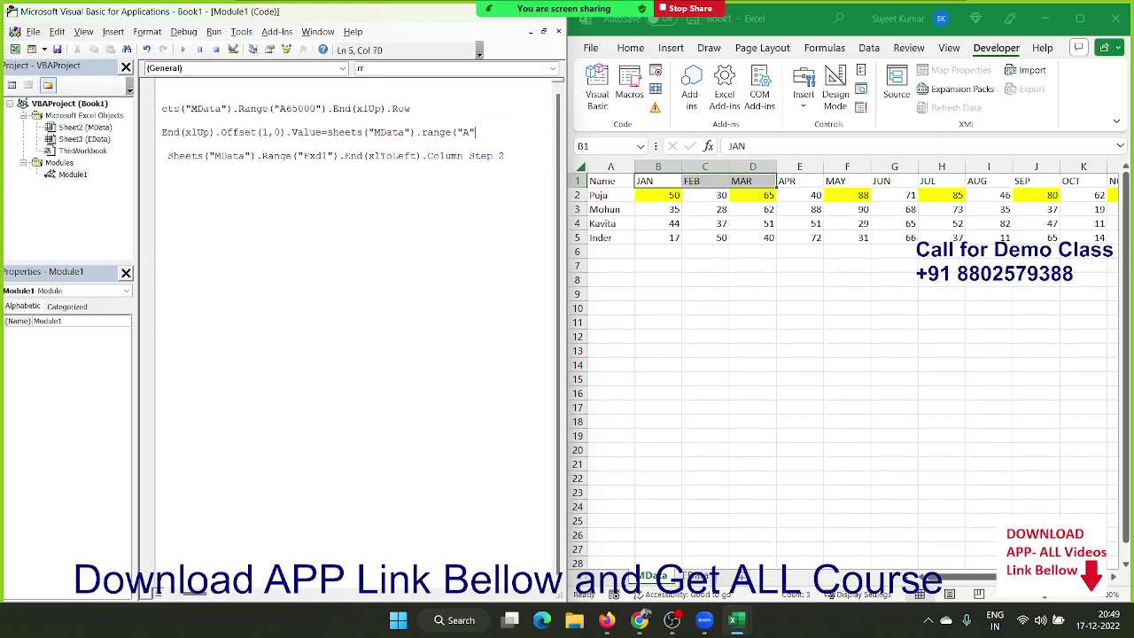
pyautogui.write(' & i')
pyautogui.write(')')
pyautogui.write('.val')
pyautogui.write('ue')
# Step: Prefix the new copy line with Sheets("EData"). so it writes to EData
pyautogui.press('Down')
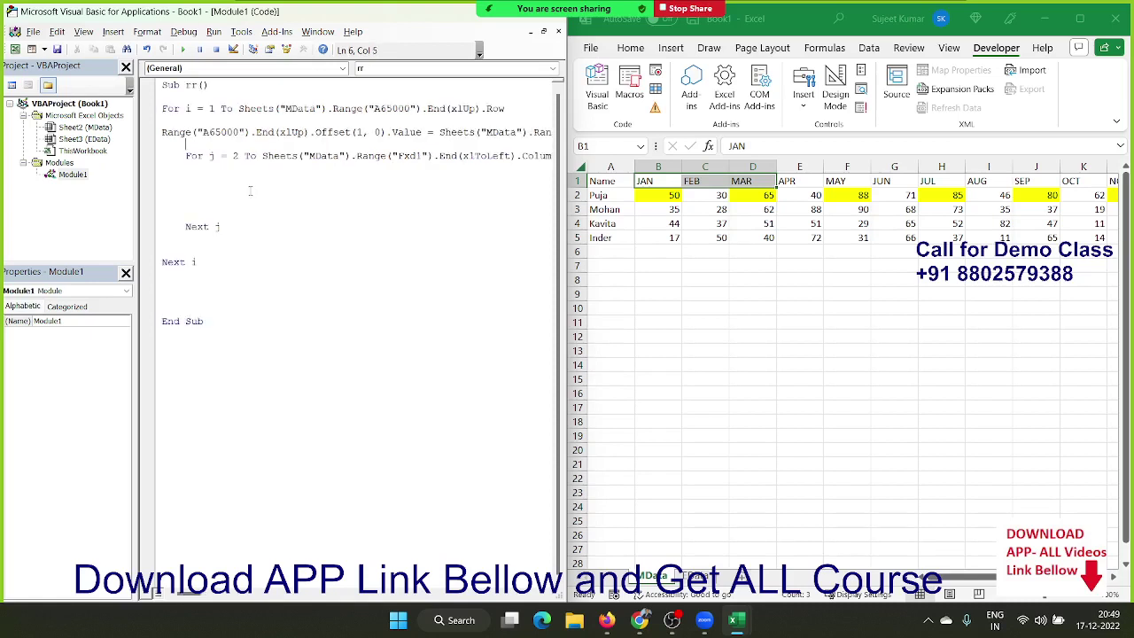
pyautogui.click(160, 132)
pyautogui.write('sheets(')
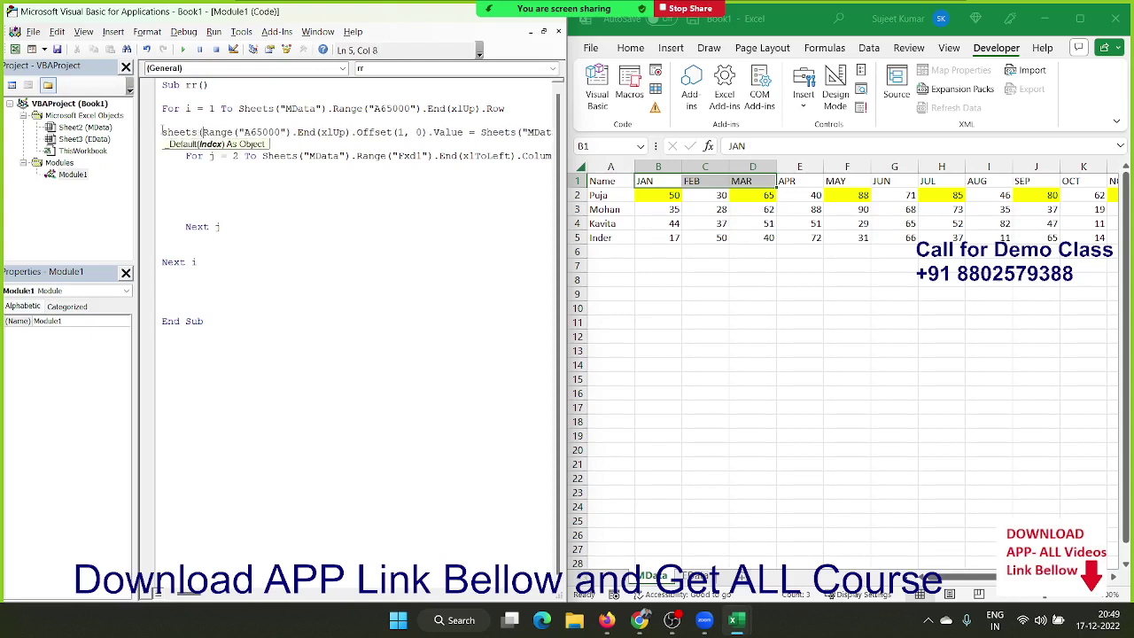
pyautogui.write('E')
pyautogui.press('BackSpace')
pyautogui.write('"EDa')
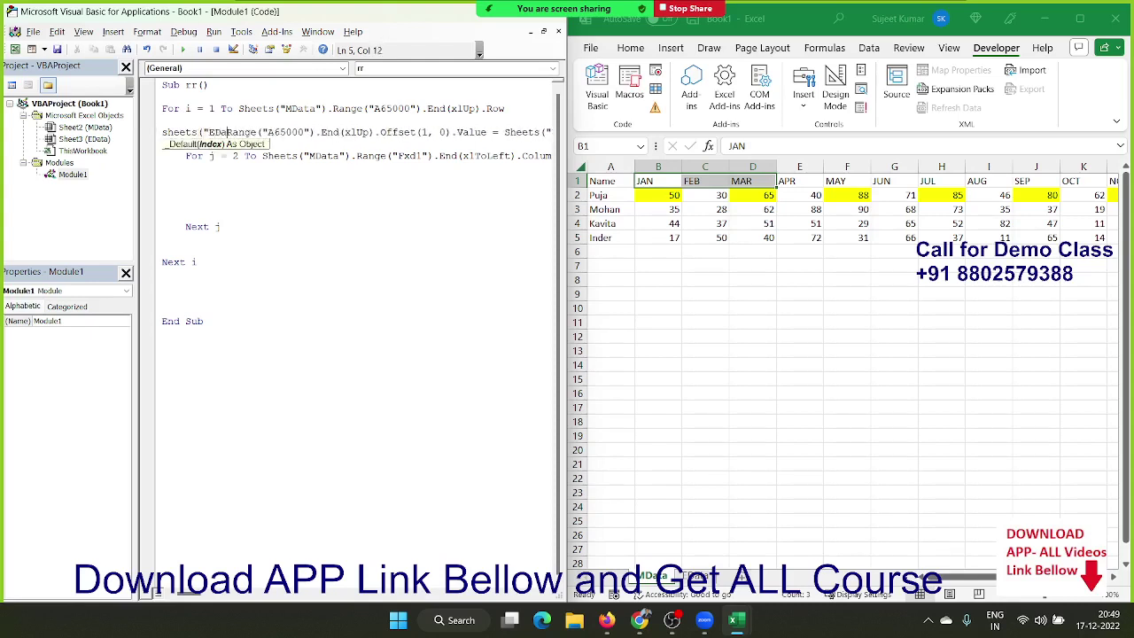
pyautogui.write('ta")')
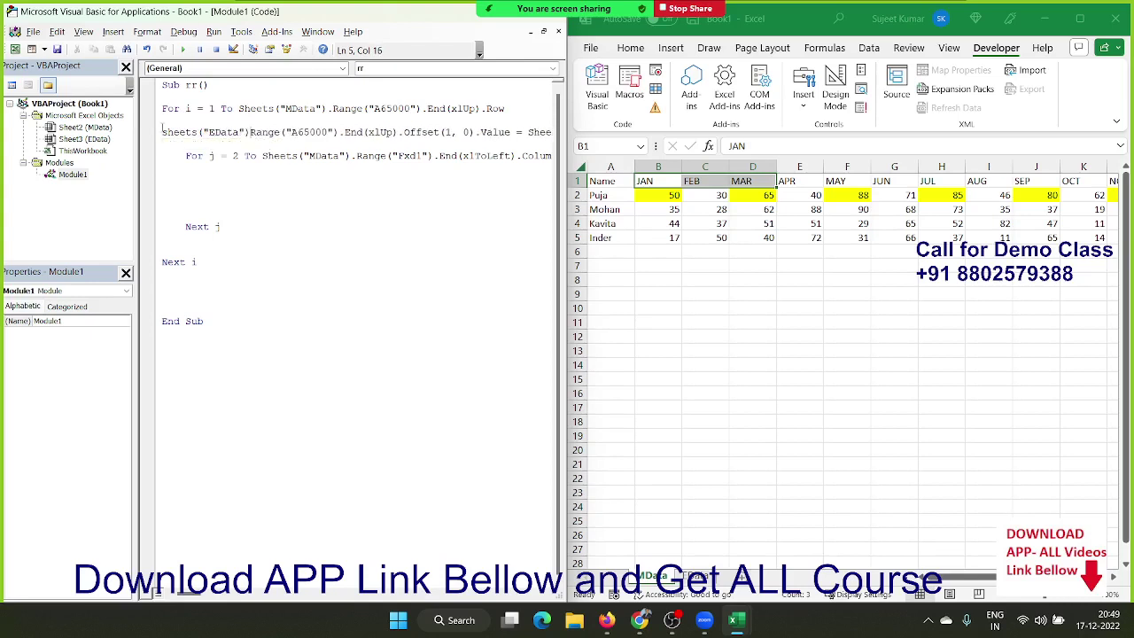
pyautogui.write('.')
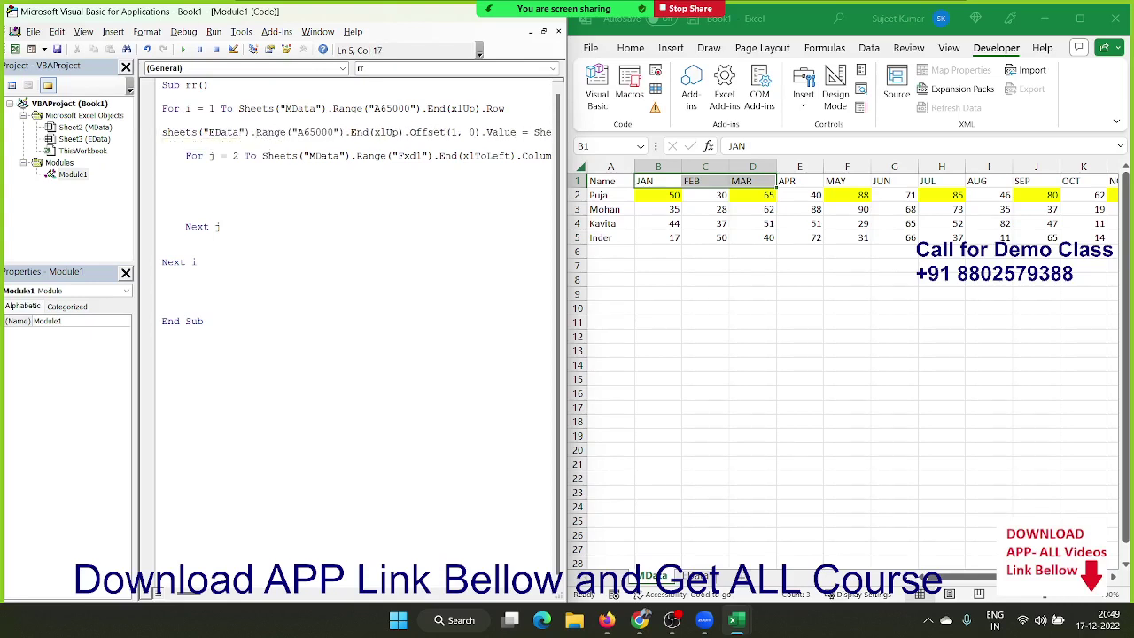
pyautogui.press('Left')
pyautogui.press('Left')
pyautogui.press('Left')
pyautogui.press('Left')
pyautogui.press('Left')
pyautogui.press('Left')
pyautogui.press('Left')
pyautogui.press('Left')
pyautogui.press('Left')
pyautogui.press('Left')
# Step: Copy the Sheets("EData") assignment line and paste it inside the For j loop
pyautogui.hotkey('shift', 'Down')
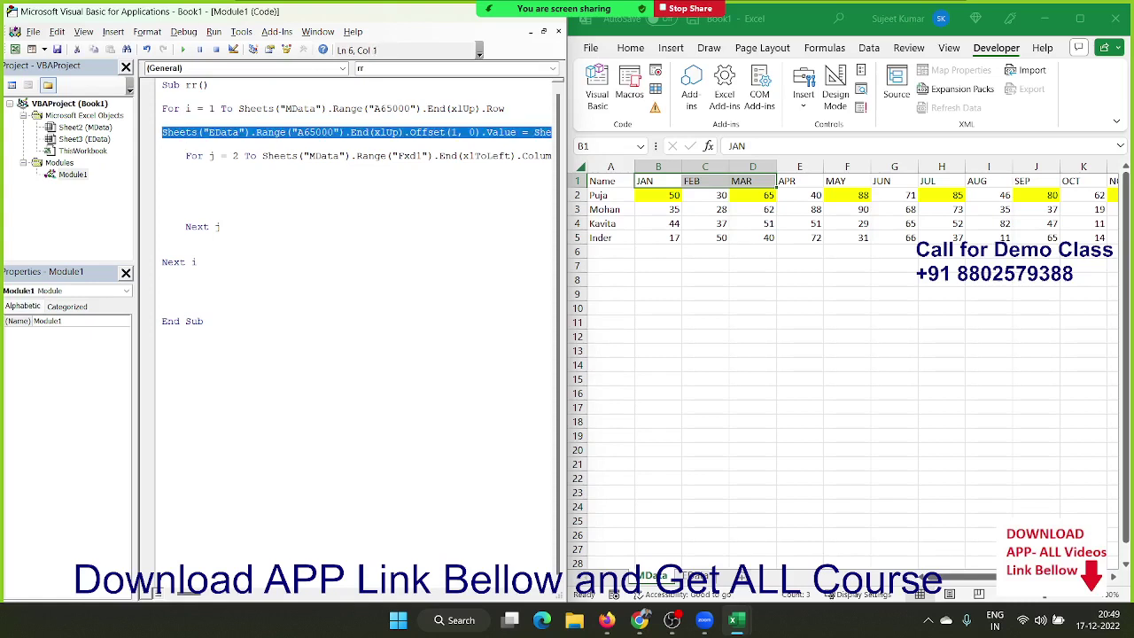
pyautogui.hotkey('ctrl', 'c')
pyautogui.press('Right')
pyautogui.press('Down')
pyautogui.hotkey('ctrl', 'v')
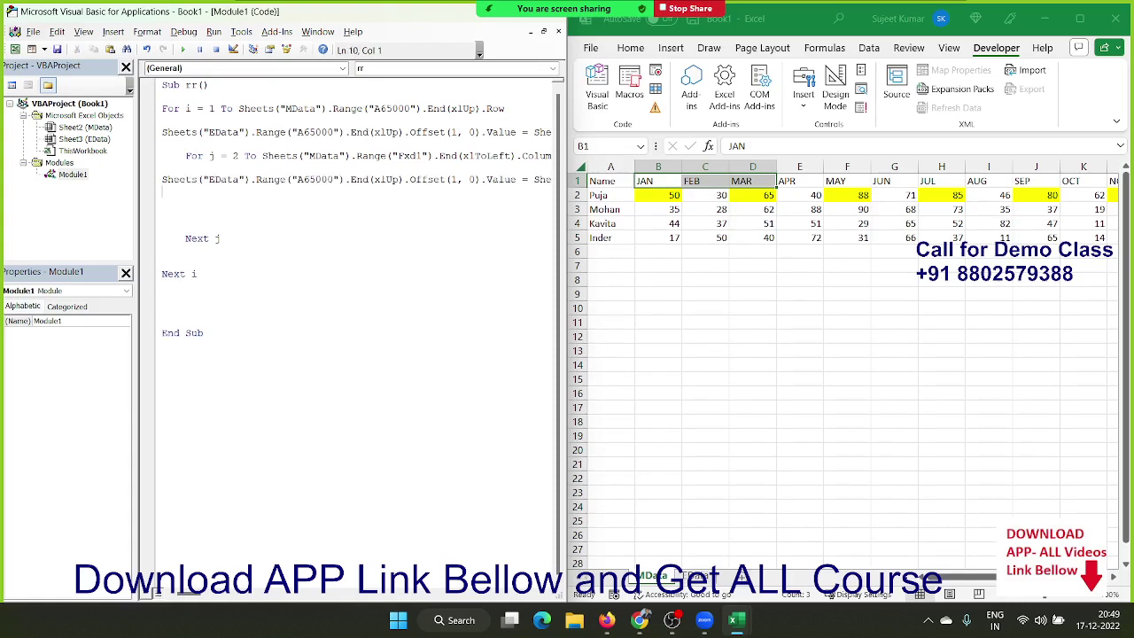
# Step: Declare Dim r As Integer under Sub rr() and add the r = r + 1 counter in the inner loop
pyautogui.click(286, 181)
pyautogui.click(162, 108)
pyautogui.write('di')
pyautogui.write('m r')
pyautogui.write(' as ')
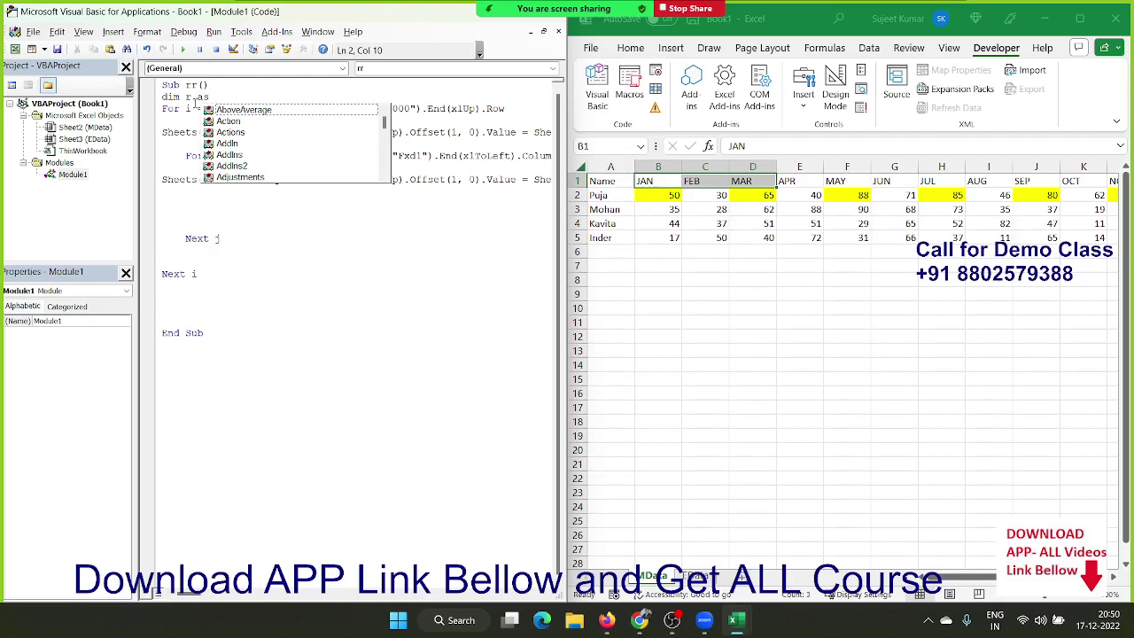
pyautogui.write('in')
pyautogui.press('Tab')
pyautogui.press('Down')
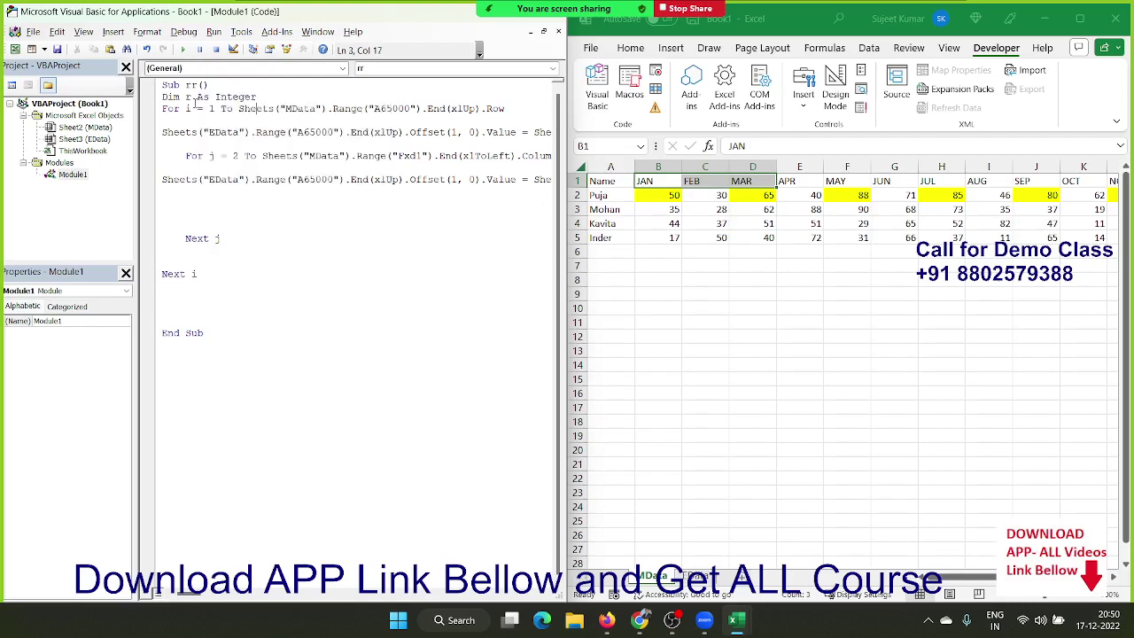
pyautogui.press('Down')
pyautogui.press('Down')
pyautogui.press('Down')
pyautogui.write('r')
pyautogui.write('=r+')
pyautogui.write('1')
pyautogui.press('Down')
# Step: Change the pasted line to use Offset(0, r) and read from Cells(i, j)
pyautogui.press('Right')
pyautogui.press('Right')
pyautogui.press('Right')
pyautogui.press('Right')
pyautogui.press('Right')
pyautogui.press('Right')
pyautogui.press('Right')
pyautogui.press('Right')
pyautogui.press('Right')
pyautogui.press('Right')
pyautogui.press('Right')
pyautogui.press('Right')
pyautogui.press('Right')
pyautogui.press('Right')
pyautogui.press('Right')
pyautogui.press('Right')
pyautogui.press('Right')
pyautogui.press('Right')
pyautogui.press('Right')
pyautogui.press('Right')
pyautogui.press('Right')
pyautogui.press('Right')
pyautogui.press('Right')
pyautogui.press('Right')
pyautogui.press('BackSpace')
pyautogui.write('0')
pyautogui.press('Right')
pyautogui.press('Right')
pyautogui.press('Delete')
pyautogui.write('r')
pyautogui.press('Right')
pyautogui.press('Right')
pyautogui.press('Right')
pyautogui.press('Right')
pyautogui.press('Right')
pyautogui.press('Right')
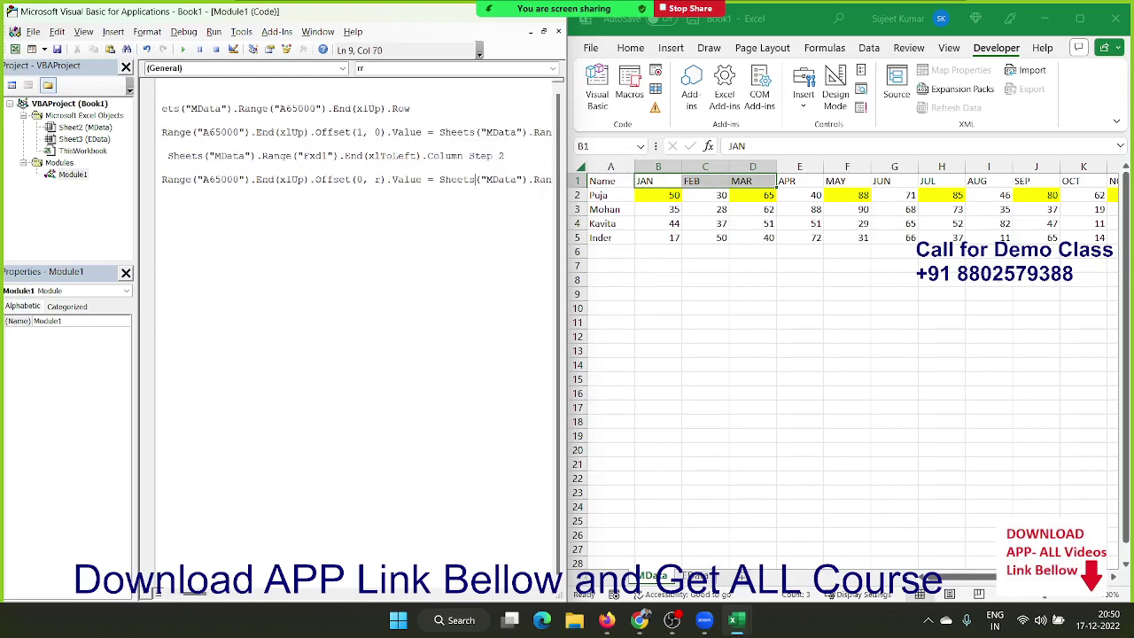
pyautogui.press('Right')
pyautogui.press('Right')
pyautogui.press('Right')
pyautogui.press('Right')
pyautogui.press('Right')
pyautogui.hotkey('shift', 'Right')
pyautogui.hotkey('shift', 'Right')
pyautogui.hotkey('shift', 'Right')
pyautogui.hotkey('shift', 'Right')
pyautogui.hotkey('shift', 'Right')
pyautogui.hotkey('shift', 'Right')
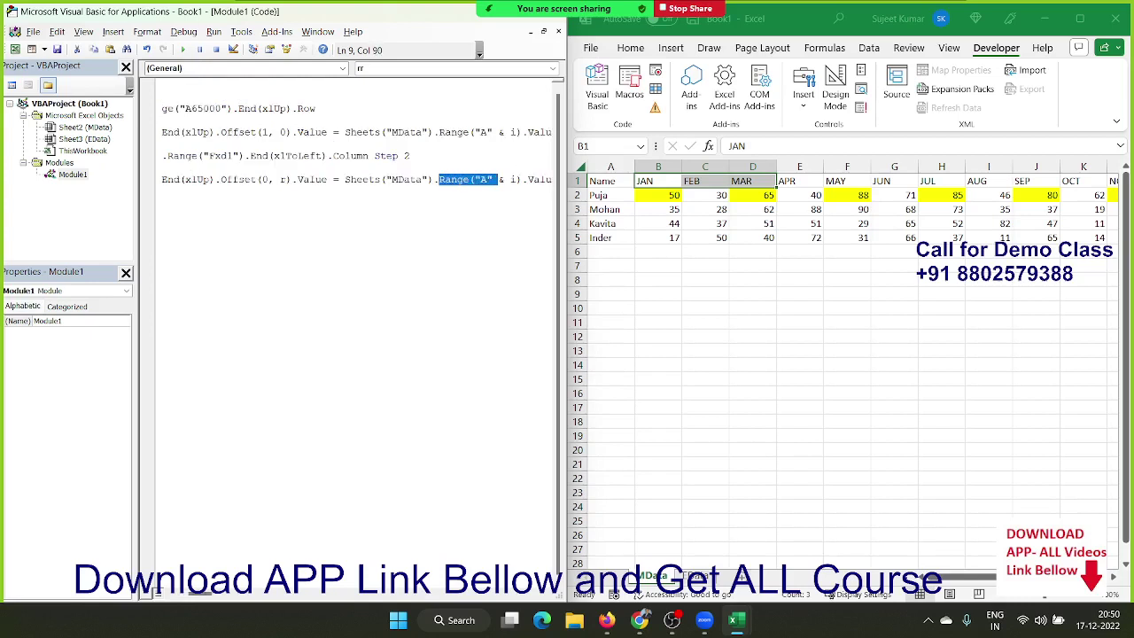
pyautogui.hotkey('shift', 'Right')
pyautogui.hotkey('shift', 'Right')
pyautogui.hotkey('shift', 'Right')
pyautogui.hotkey('shift', 'Right')
pyautogui.write('ce')
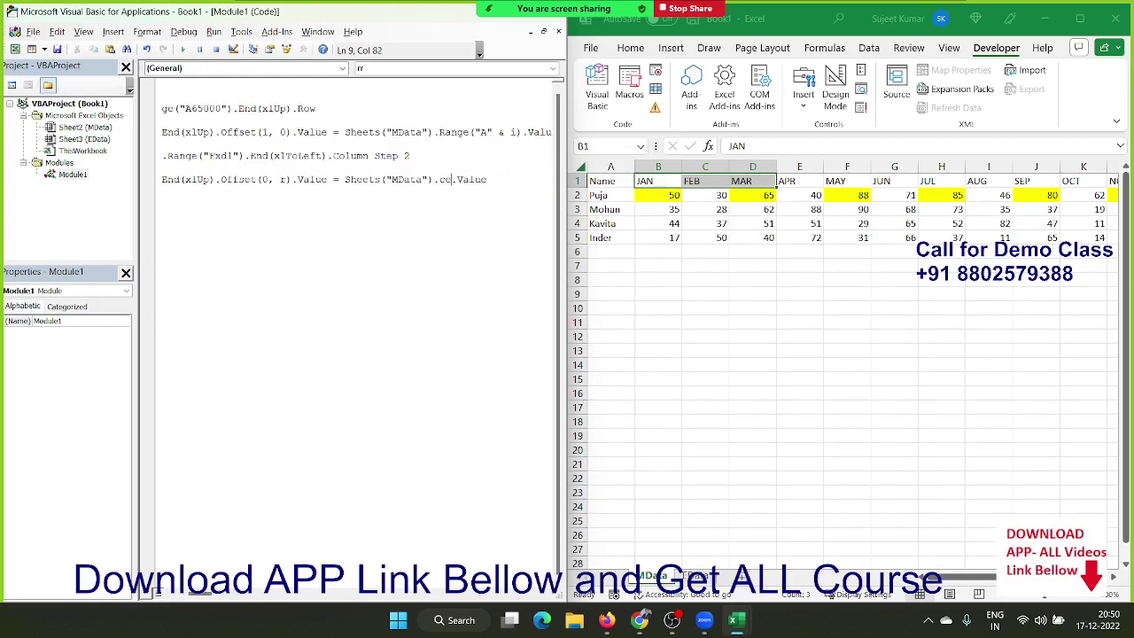
pyautogui.write('lls(')
pyautogui.write('i,j')
pyautogui.write(')')
pyautogui.press('Return')
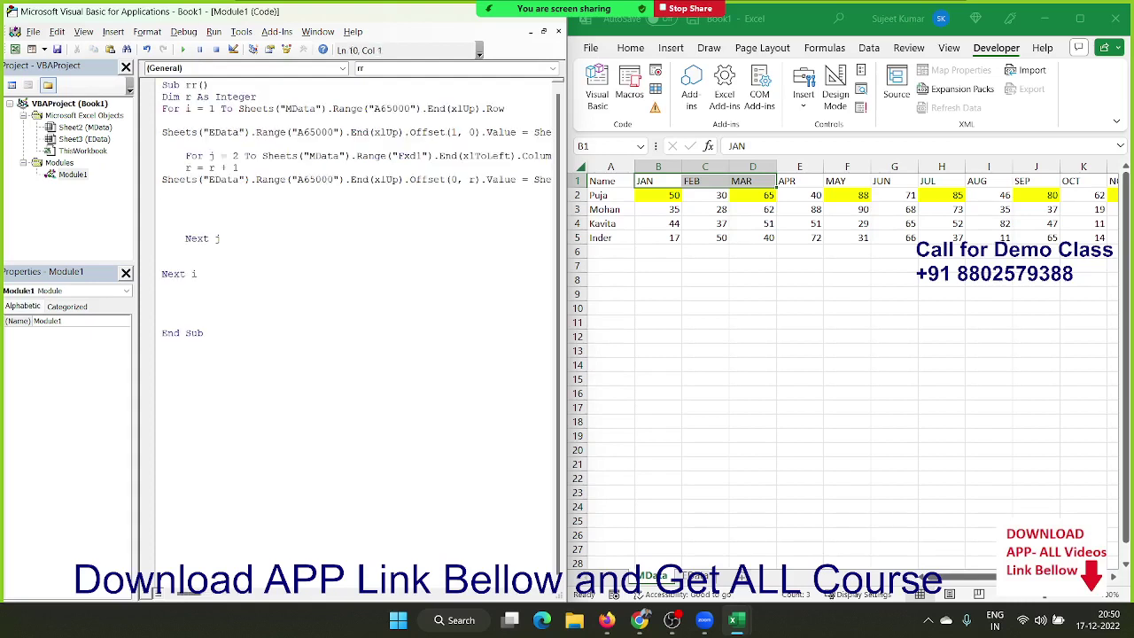
# Step: Remove an extra blank line, start debugging the macro with F8, and show the EData sheet
pyautogui.press('Delete')
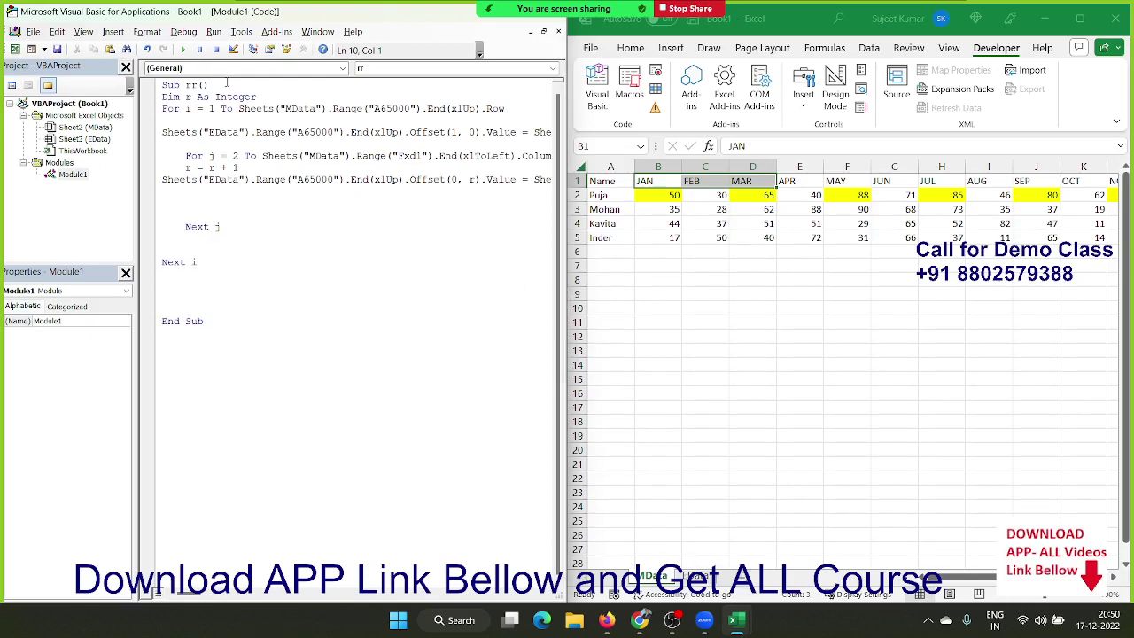
pyautogui.click(201, 119)
pyautogui.press('F8')
pyautogui.press('F8')
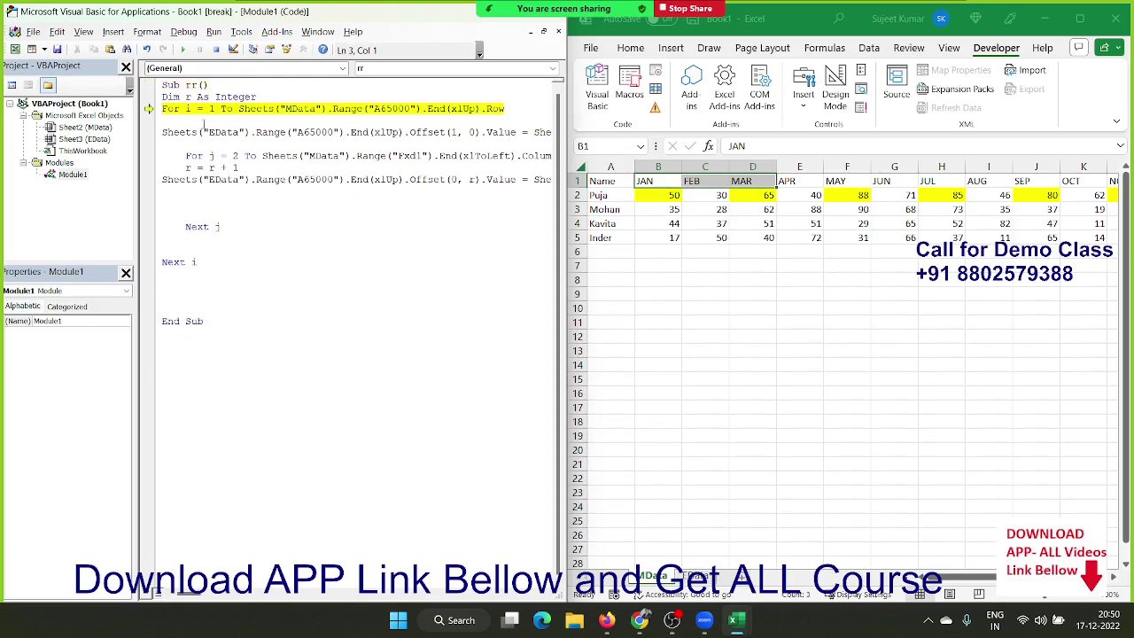
pyautogui.press('F8')
pyautogui.press('F8')
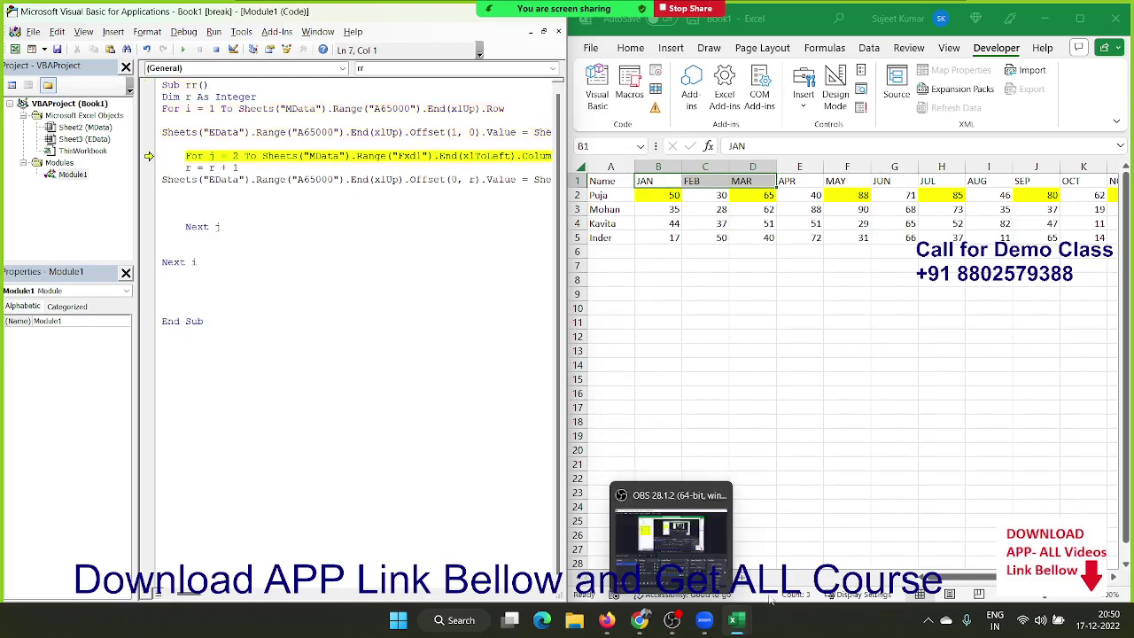
pyautogui.click(751, 365)
pyautogui.click(697, 576)
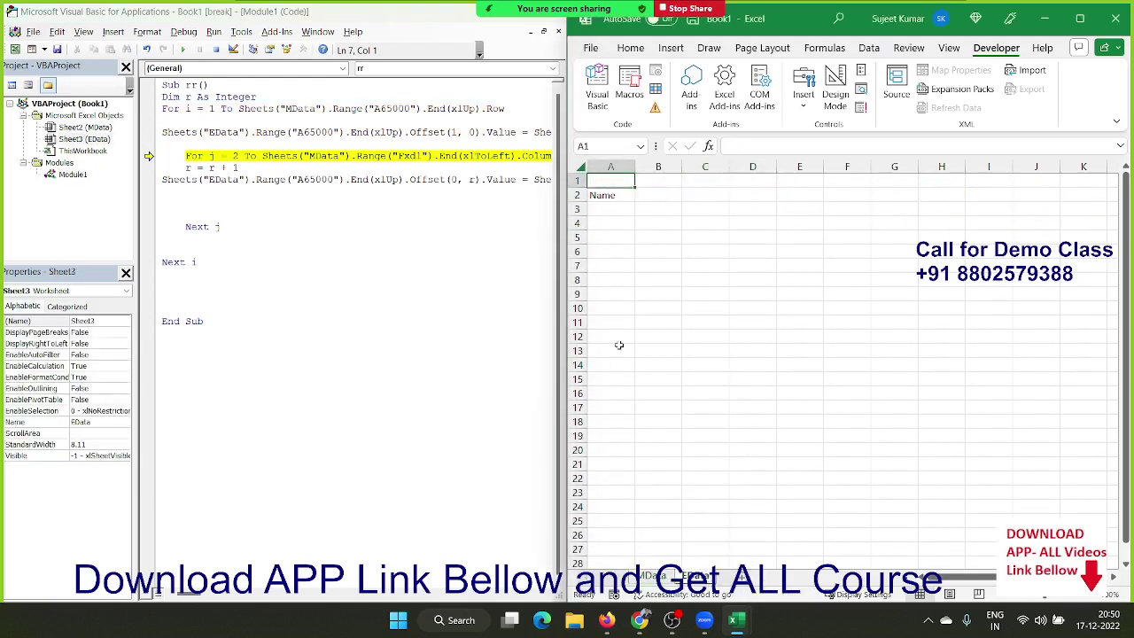
# Step: Step through the loops until EData row 2 holds Name, JAN, MAR, MAY, JUL, SEP, NOV and row 3 holds Puja, 50
pyautogui.click(211, 192)
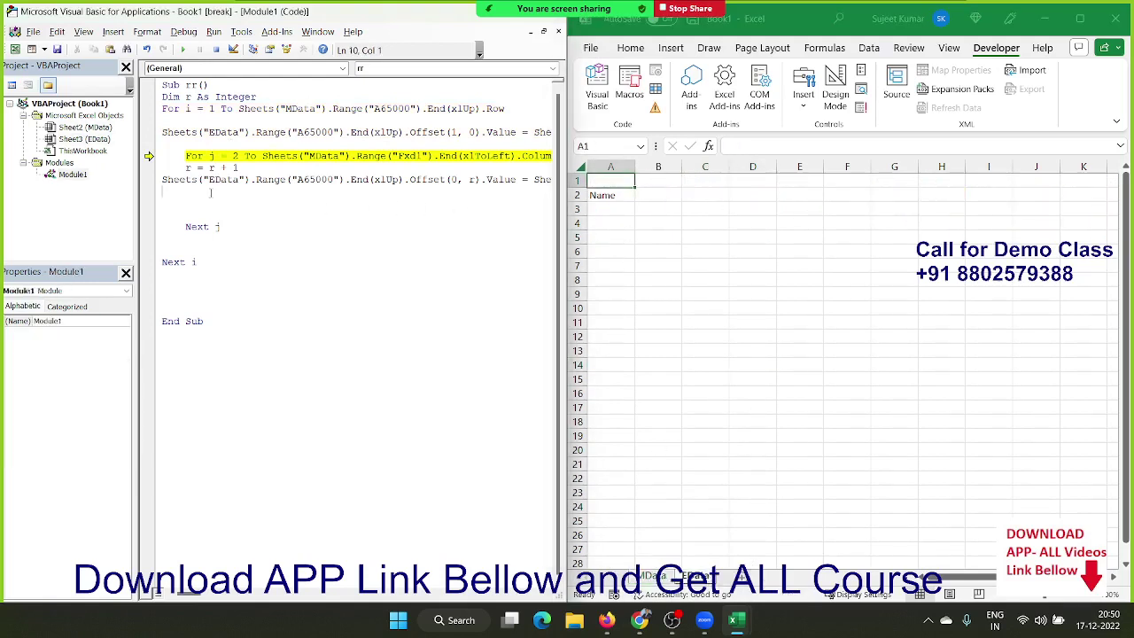
pyautogui.press('F8')
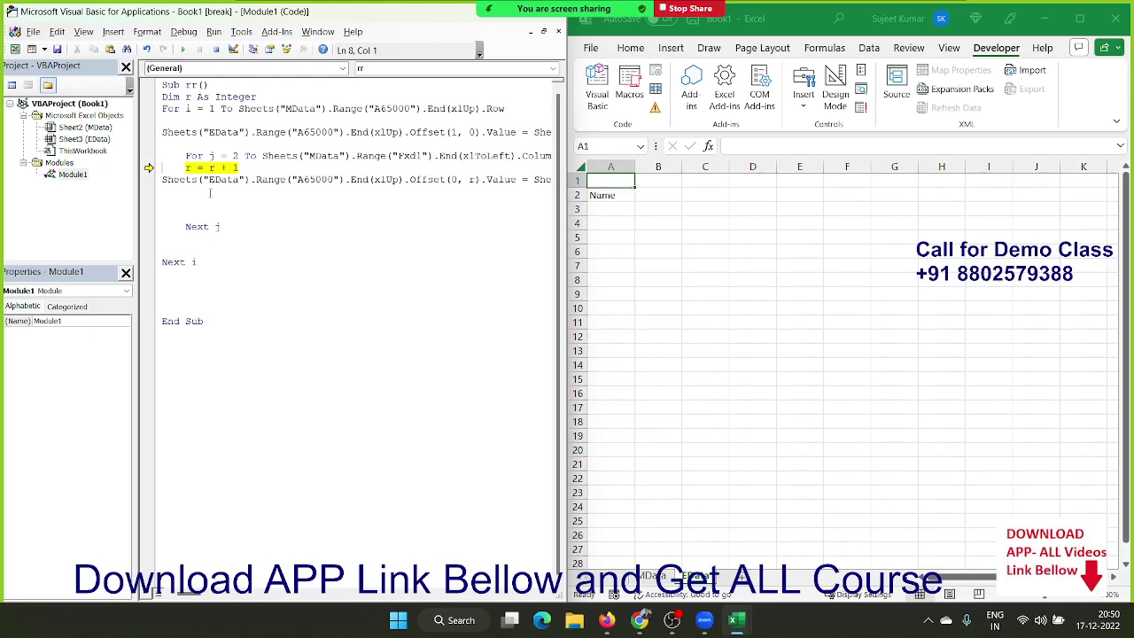
pyautogui.press('F8')
pyautogui.press('F8')
pyautogui.press('F8')
pyautogui.press('F8')
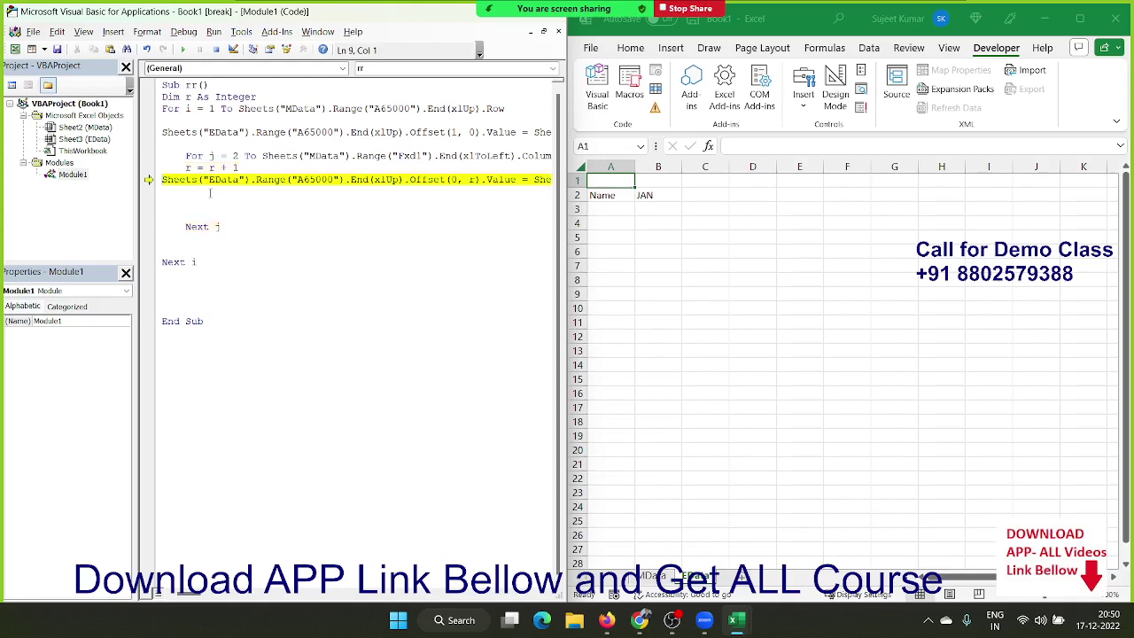
pyautogui.press('F8')
pyautogui.press('F8')
pyautogui.press('F8')
pyautogui.press('F8')
pyautogui.press('F8')
pyautogui.press('F8')
pyautogui.press('F8')
pyautogui.press('F8')
pyautogui.press('F8')
pyautogui.press('F8')
pyautogui.press('F8')
pyautogui.press('F8')
pyautogui.press('F8')
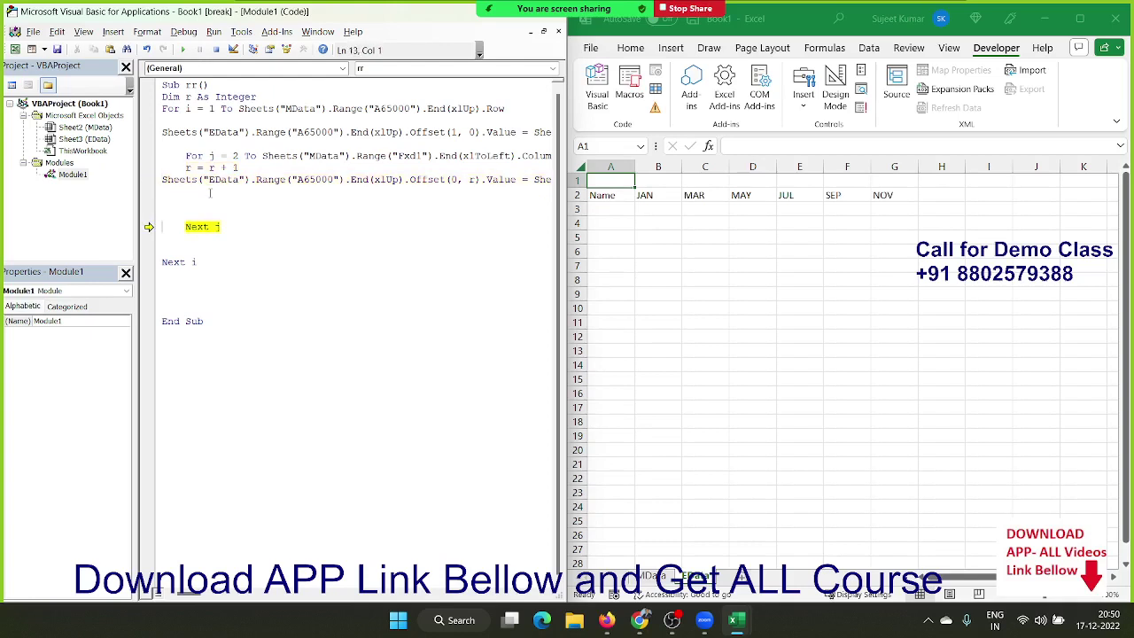
pyautogui.press('F8')
pyautogui.press('F8')
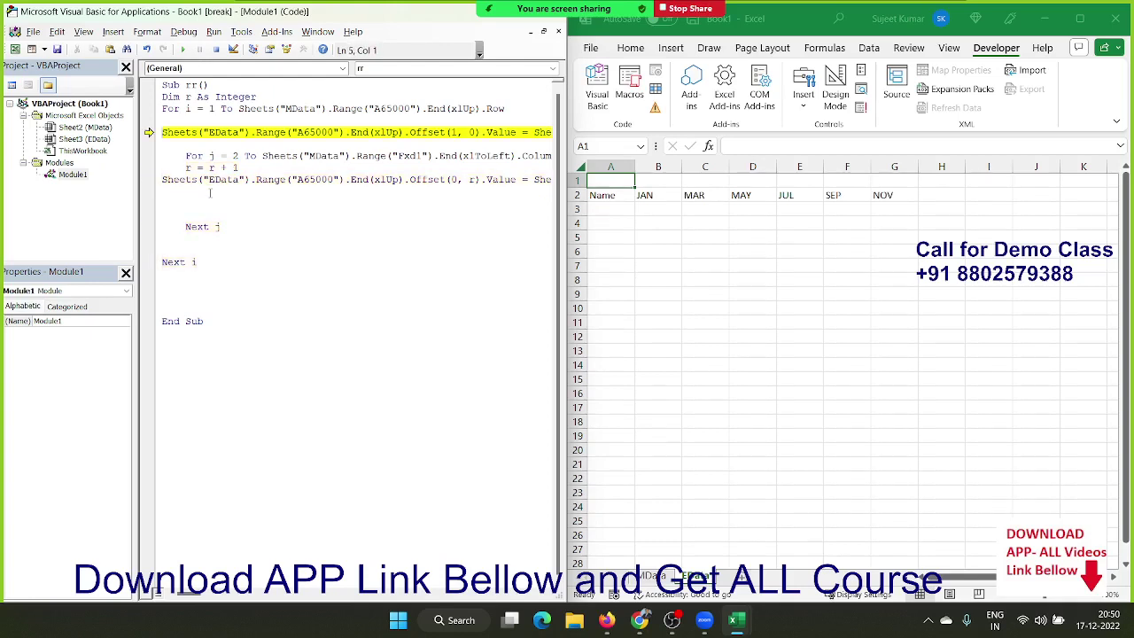
pyautogui.press('F8')
pyautogui.press('F8')
pyautogui.press('F8')
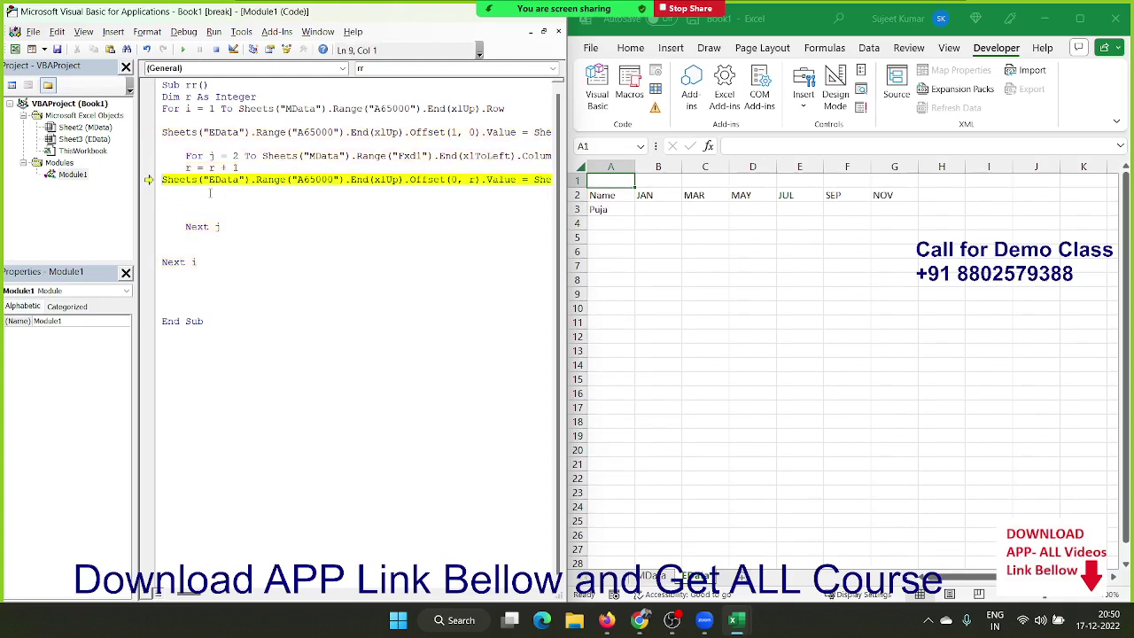
pyautogui.press('F8')
pyautogui.press('F8')
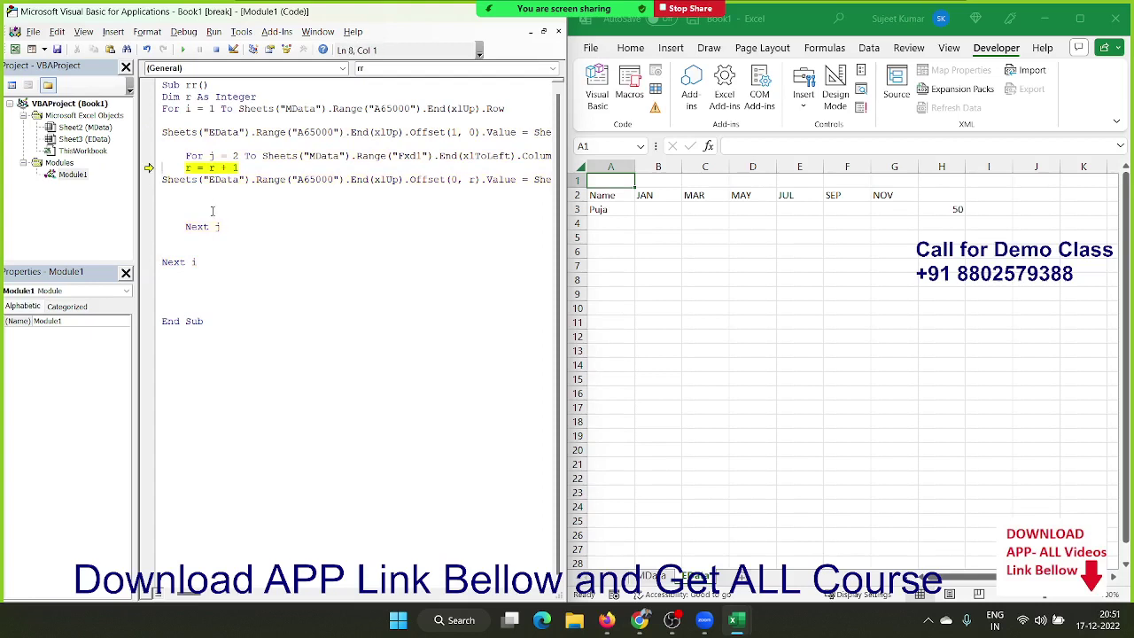
# Step: Add an r = 0 statement after Next j so the counter resets each outer iteration
pyautogui.click(949, 221)
pyautogui.moveTo(239, 168); pyautogui.dragTo(185, 167)
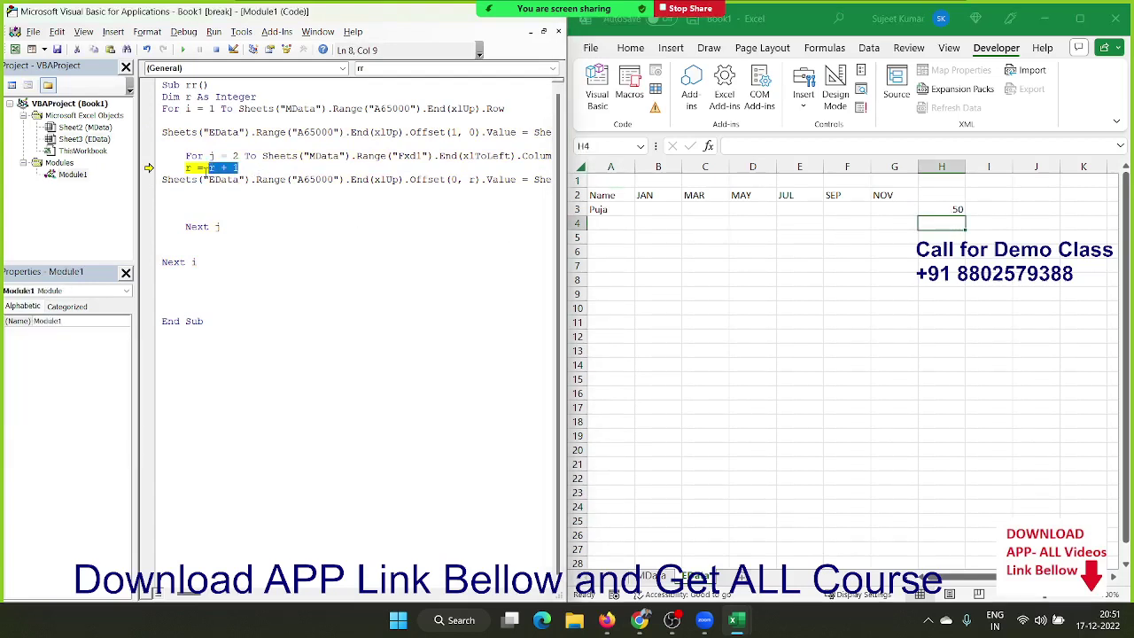
pyautogui.click(184, 238)
pyautogui.write('r=r')
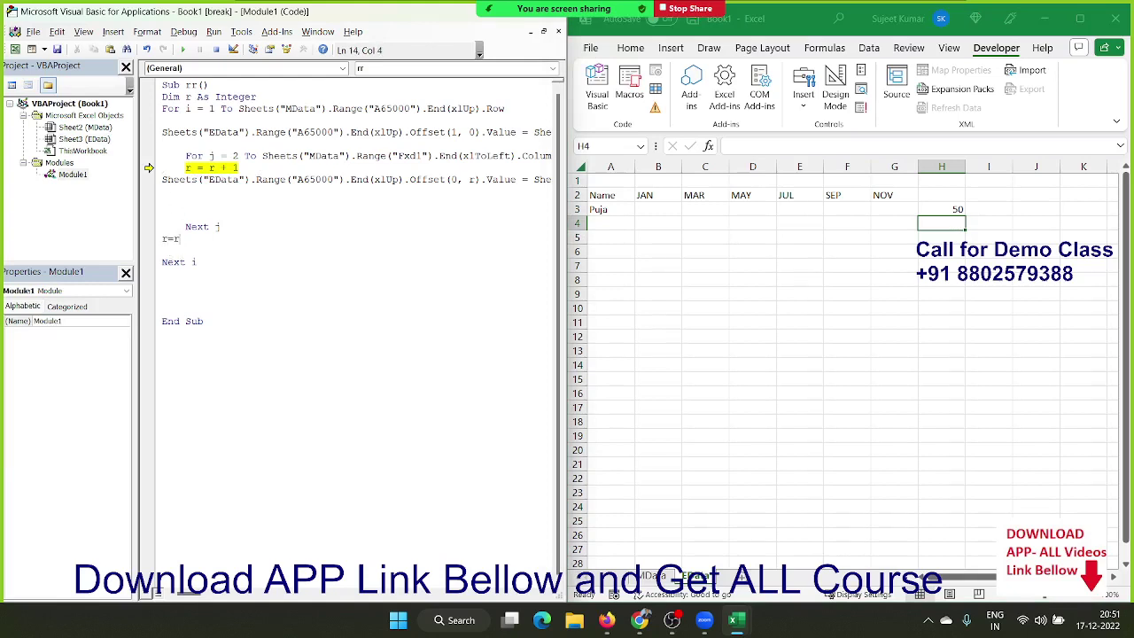
pyautogui.press('BackSpace')
pyautogui.write('0')
pyautogui.press('Up')
# Step: Stop the debug run and clear columns A through H on EData
pyautogui.click(216, 50)
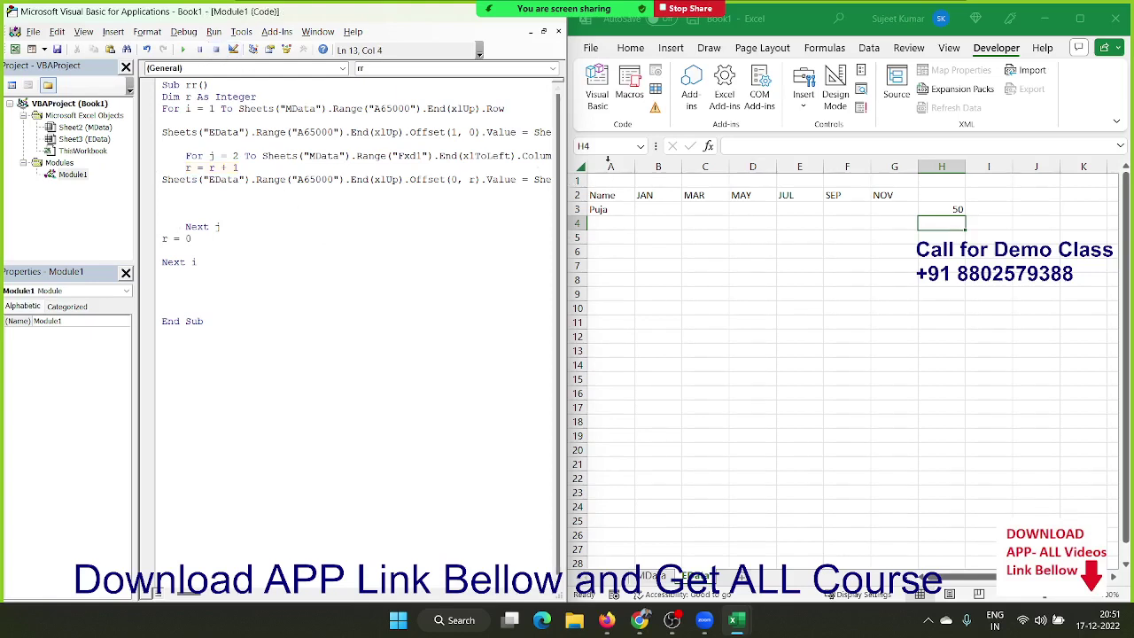
pyautogui.moveTo(609, 159); pyautogui.dragTo(941, 167)
pyautogui.press('Delete')
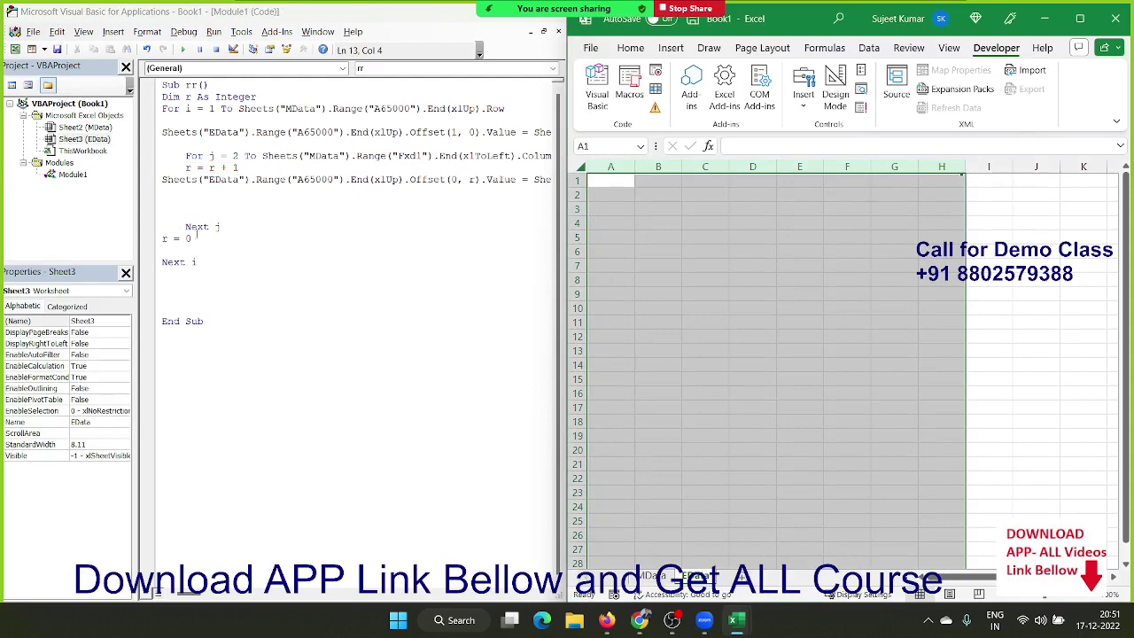
# Step: Restart stepping the macro until EData shows the header row JAN, MAR, MAY, JUL, SEP, NOV
pyautogui.click(200, 208)
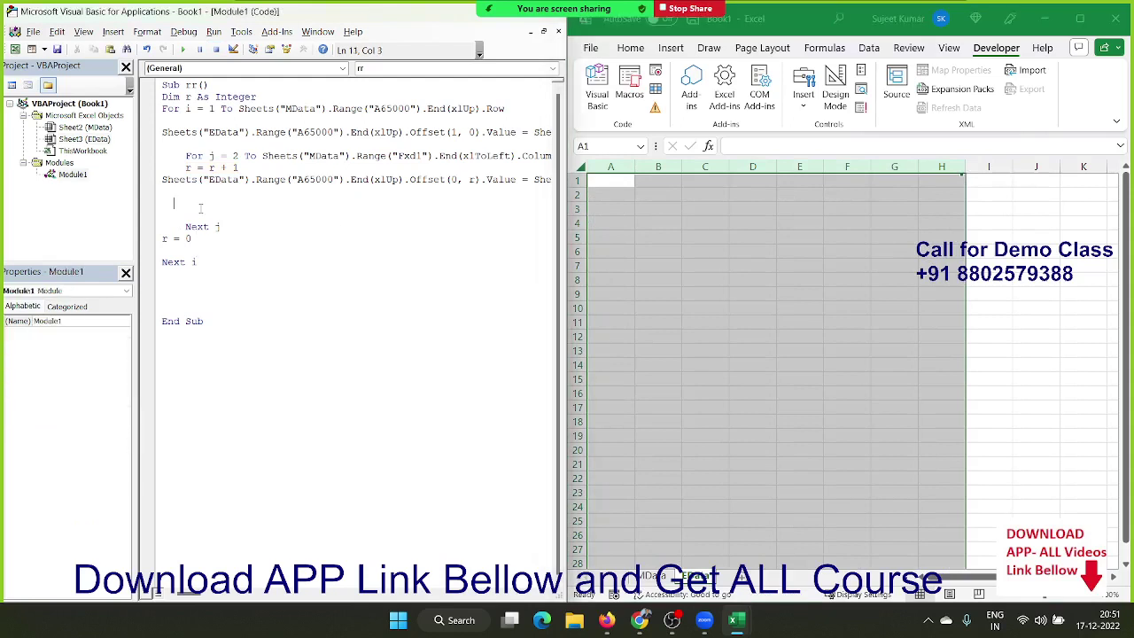
pyautogui.press('F8')
pyautogui.press('F8')
pyautogui.press('F8')
pyautogui.press('F8')
pyautogui.press('F8')
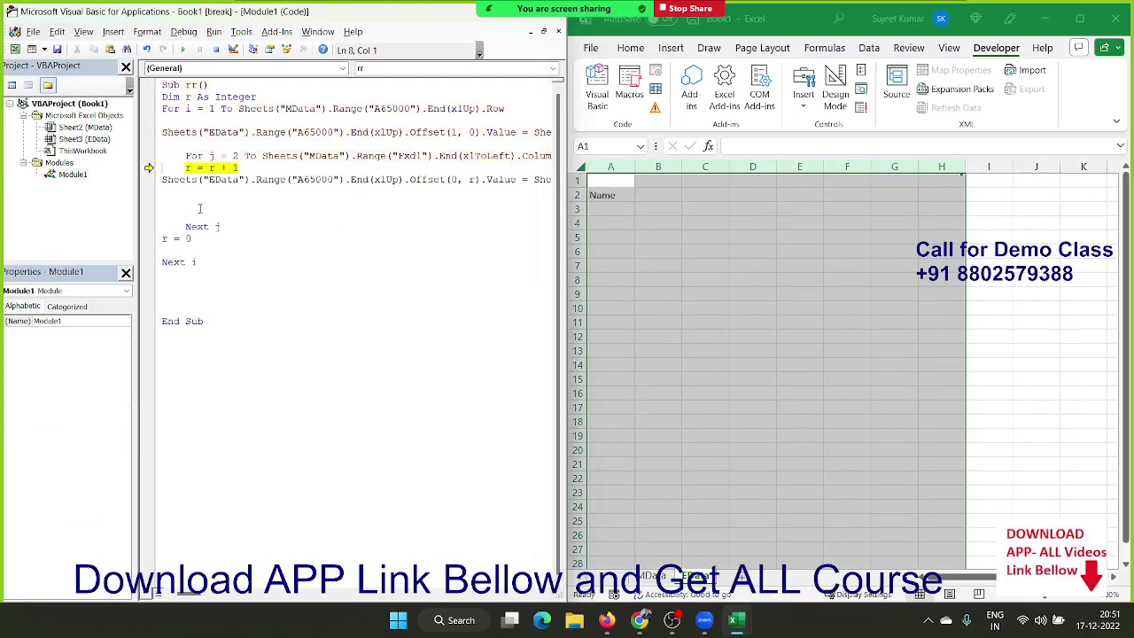
pyautogui.press('F8')
pyautogui.press('F8')
pyautogui.press('F8')
pyautogui.press('F8')
pyautogui.press('F8')
pyautogui.press('F8')
pyautogui.press('F8')
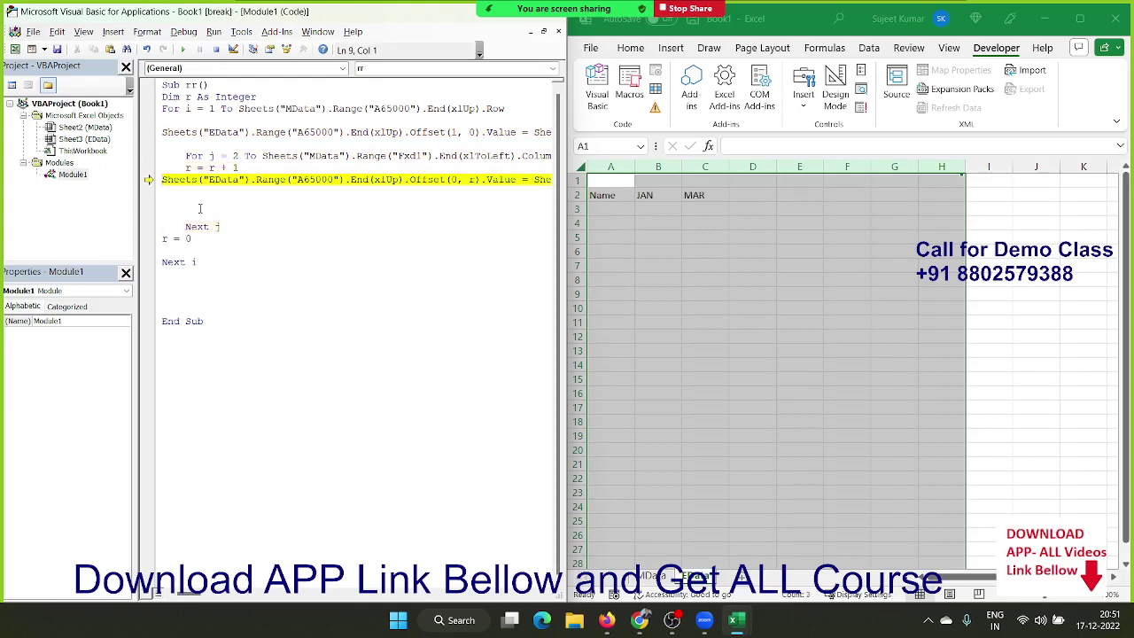
pyautogui.press('F8')
pyautogui.press('F8')
pyautogui.press('F8')
pyautogui.press('F8')
pyautogui.press('F8')
pyautogui.press('F8')
pyautogui.press('F8')
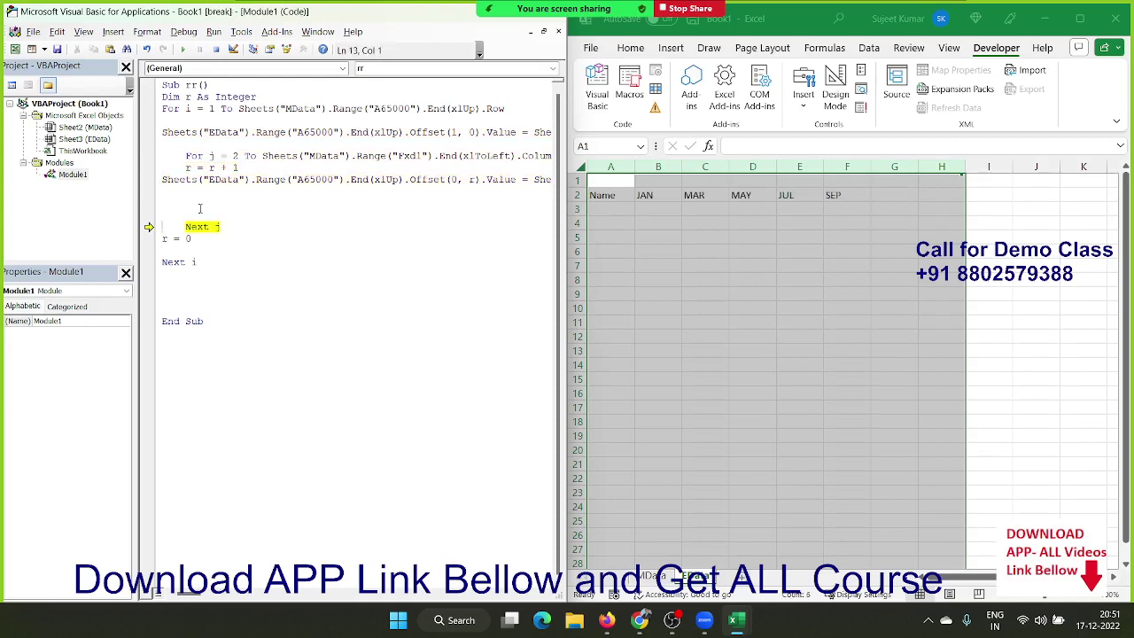
pyautogui.press('F8')
pyautogui.press('F8')
pyautogui.press('F8')
pyautogui.press('F8')
pyautogui.press('F8')
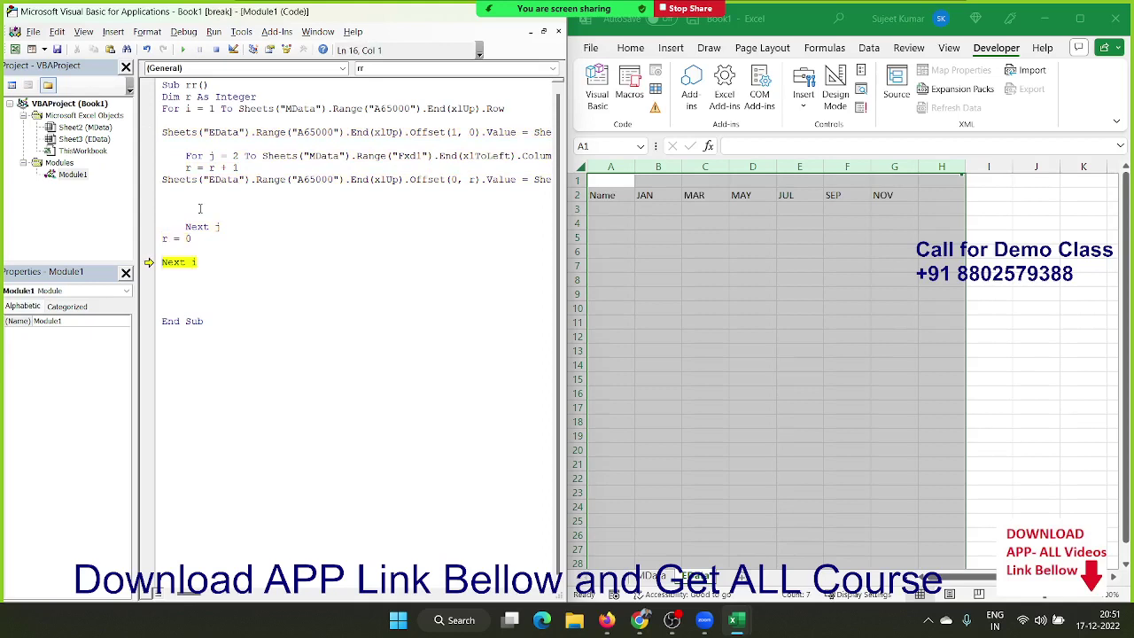
pyautogui.press('F8')
# Step: Step on to fill row 3 with 50, 65, 88, 85, 80, 32, checking against MData
pyautogui.press('F8')
pyautogui.press('F8')
pyautogui.press('F8')
pyautogui.press('F8')
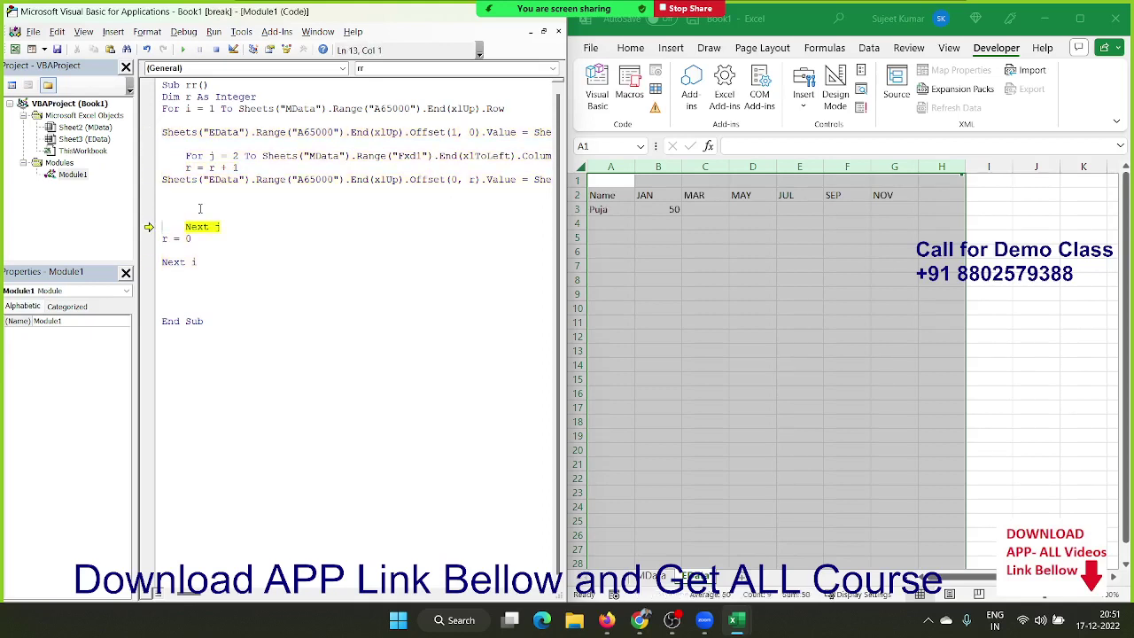
pyautogui.press('F8')
pyautogui.press('F8')
pyautogui.press('F8')
pyautogui.press('F8')
pyautogui.press('F8')
pyautogui.press('F8')
pyautogui.press('F8')
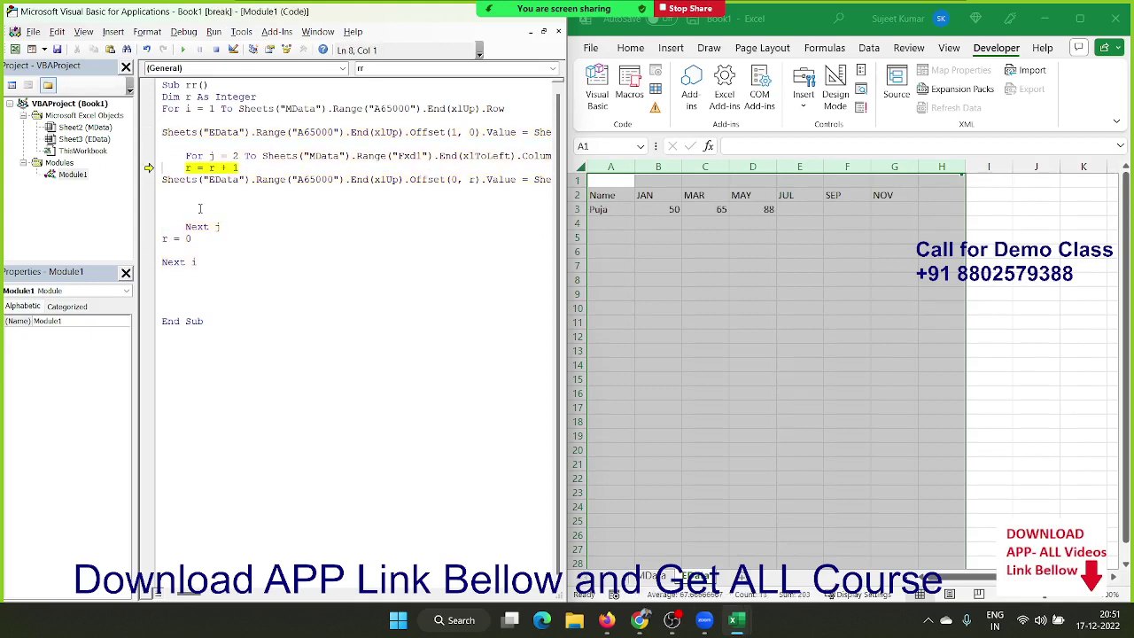
pyautogui.press('F8')
pyautogui.press('F8')
pyautogui.press('F8')
pyautogui.press('F8')
pyautogui.press('F8')
pyautogui.press('F8')
pyautogui.press('F8')
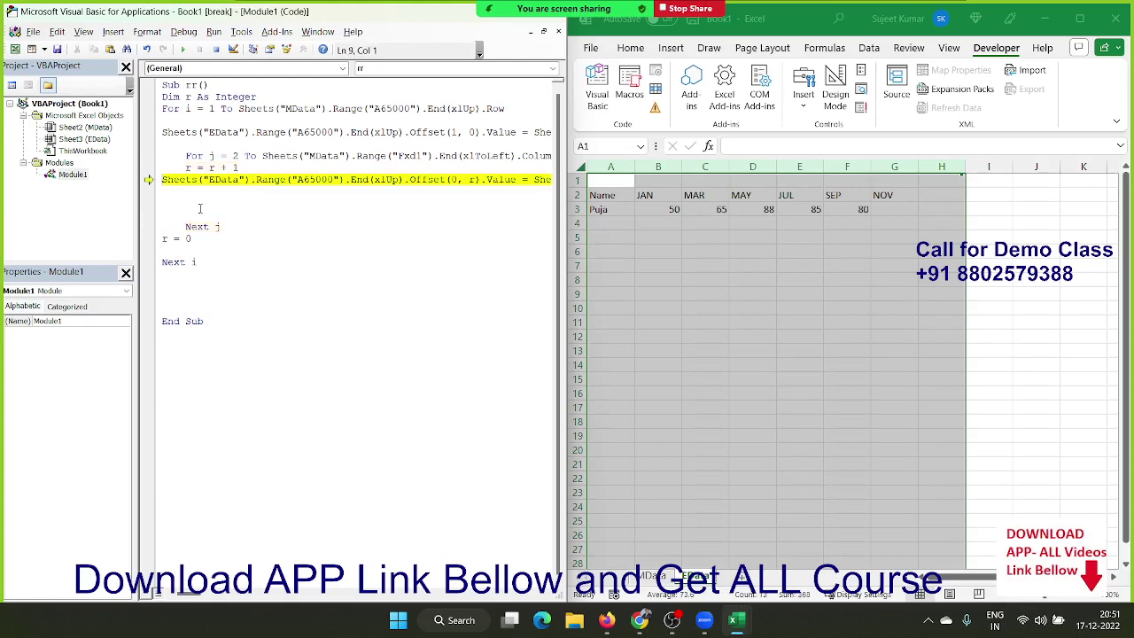
pyautogui.press('F8')
pyautogui.press('F8')
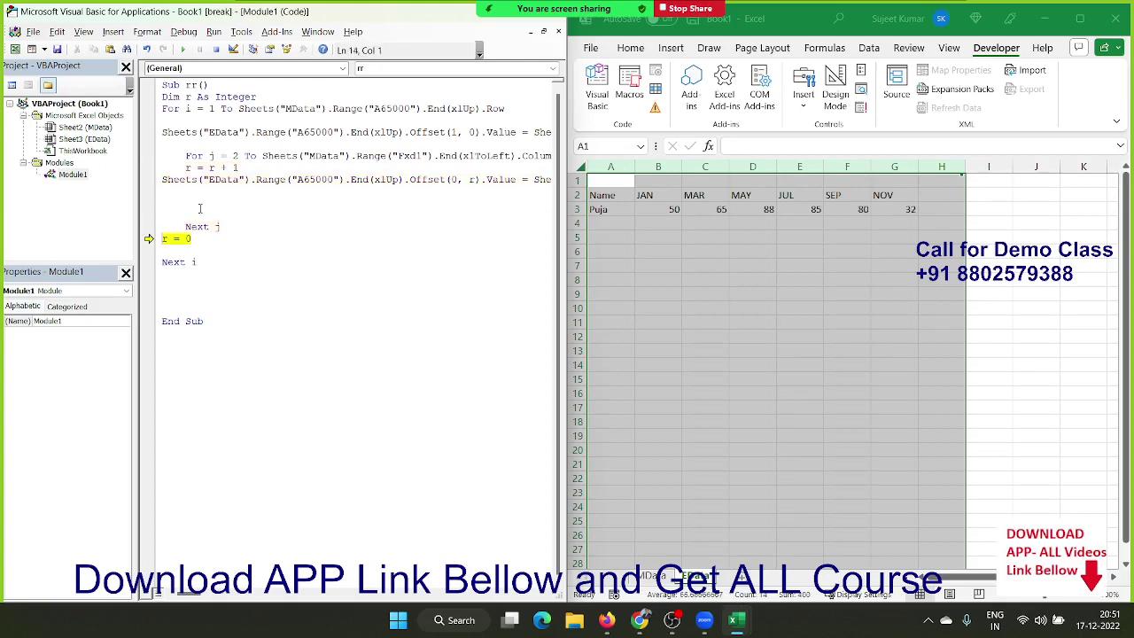
pyautogui.press('F8')
pyautogui.press('F8')
pyautogui.press('F8')
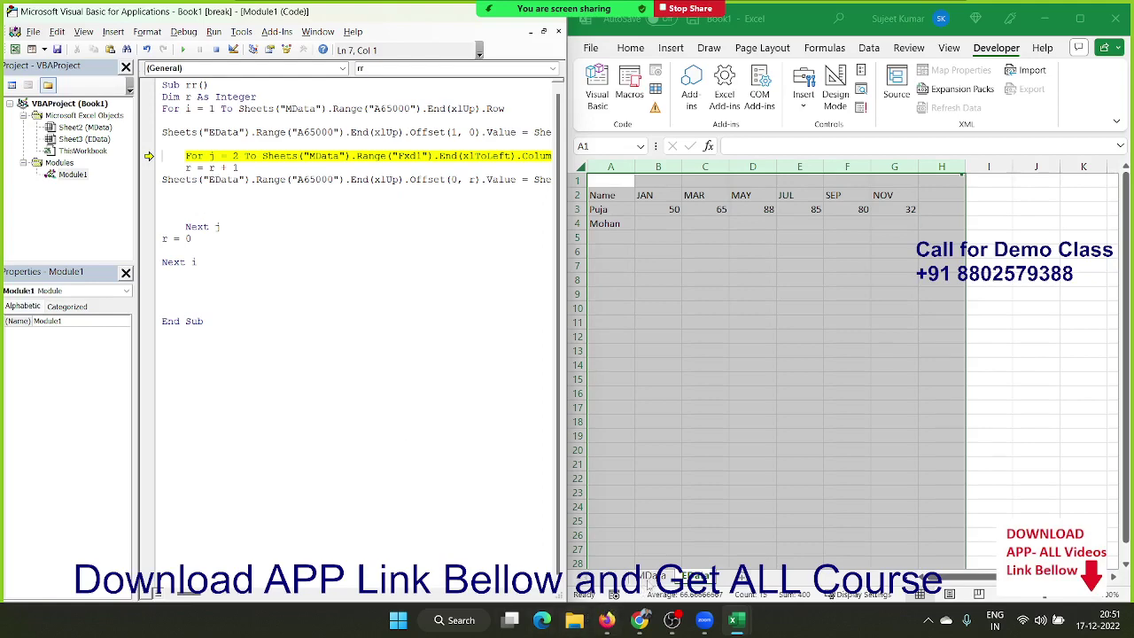
pyautogui.click(652, 576)
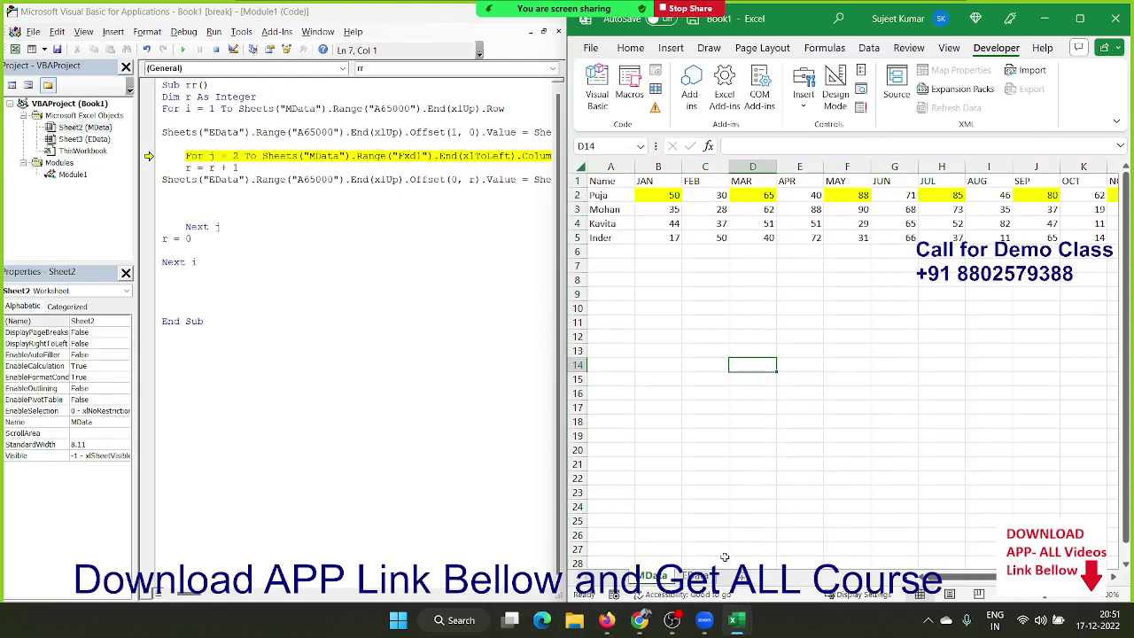
pyautogui.click(693, 576)
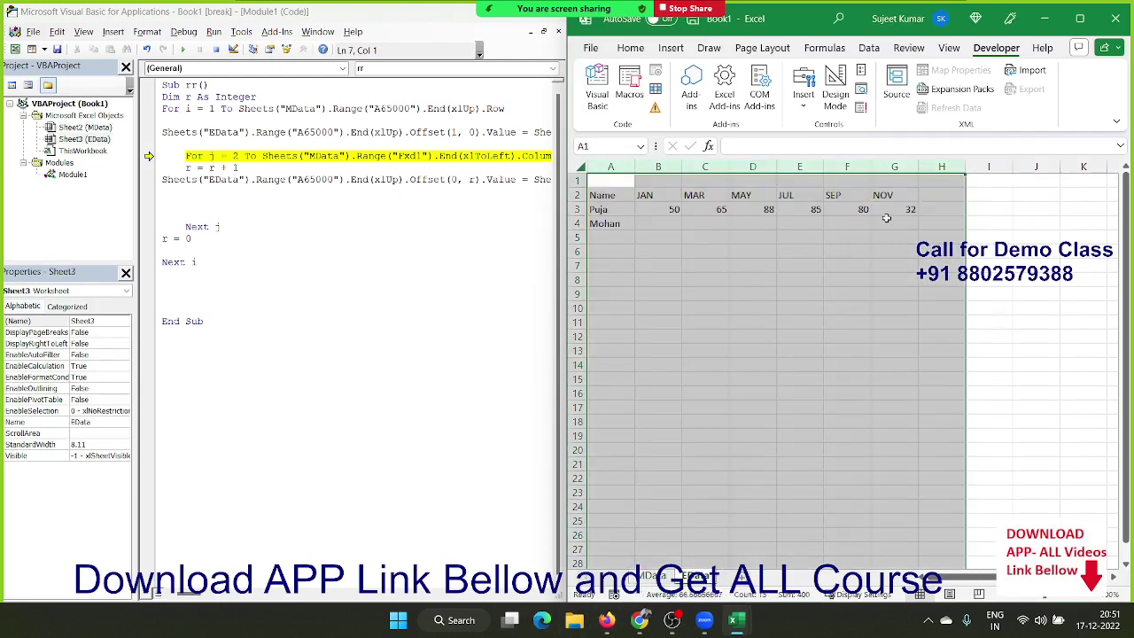
pyautogui.click(884, 221)
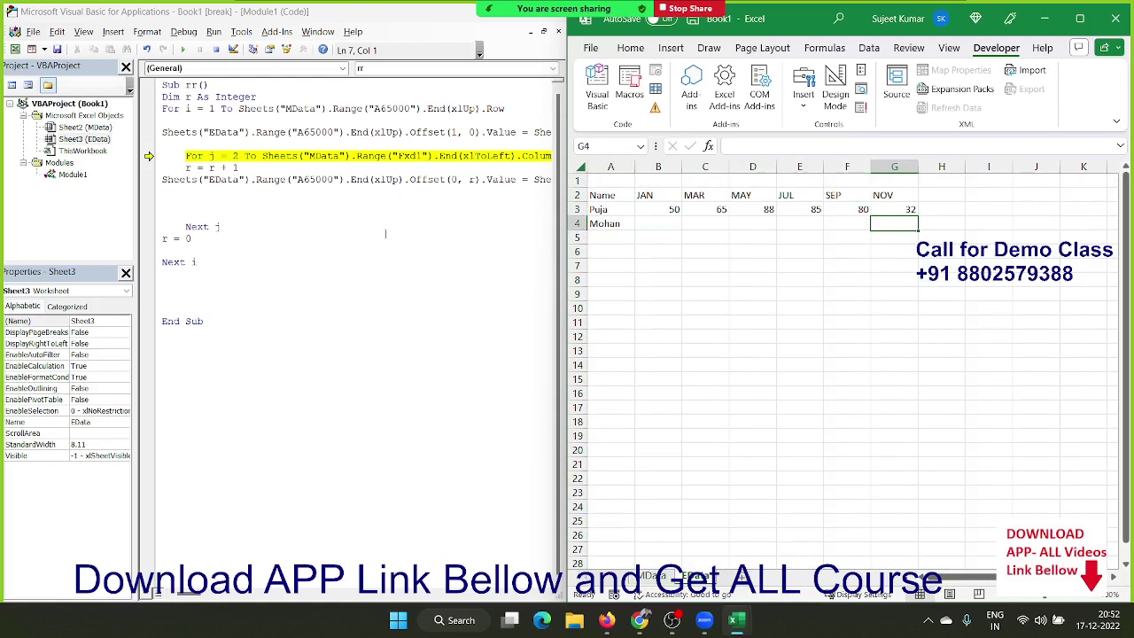
pyautogui.click(267, 216)
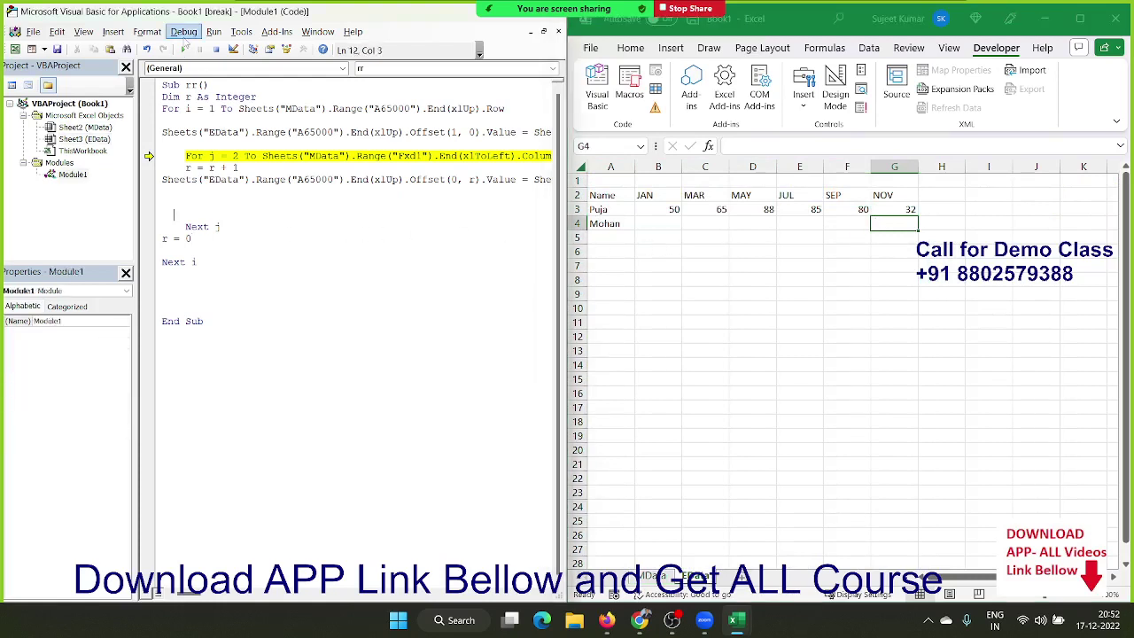
# Step: Continue the macro to the end, review the For j lines, and bring up the MData sheet
pyautogui.click(186, 50)
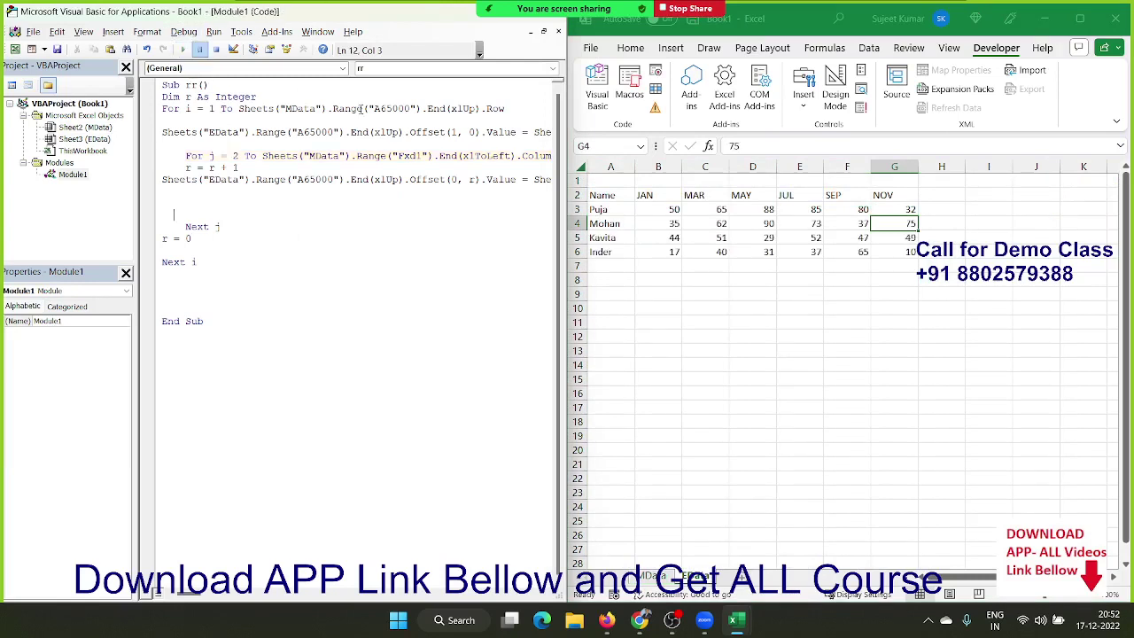
pyautogui.click(496, 140)
pyautogui.press('Right')
pyautogui.press('Right')
pyautogui.press('Right')
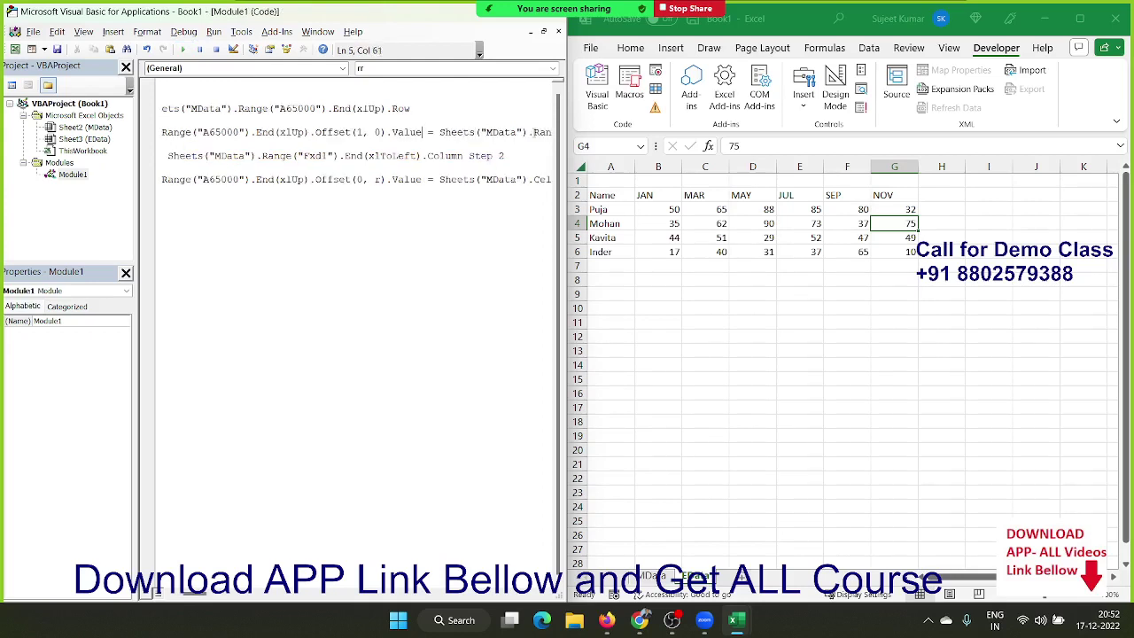
pyautogui.press('Left')
pyautogui.press('Left')
pyautogui.press('Left')
pyautogui.press('Left')
pyautogui.press('Left')
pyautogui.press('Left')
pyautogui.press('Left')
pyautogui.press('Left')
pyautogui.press('Left')
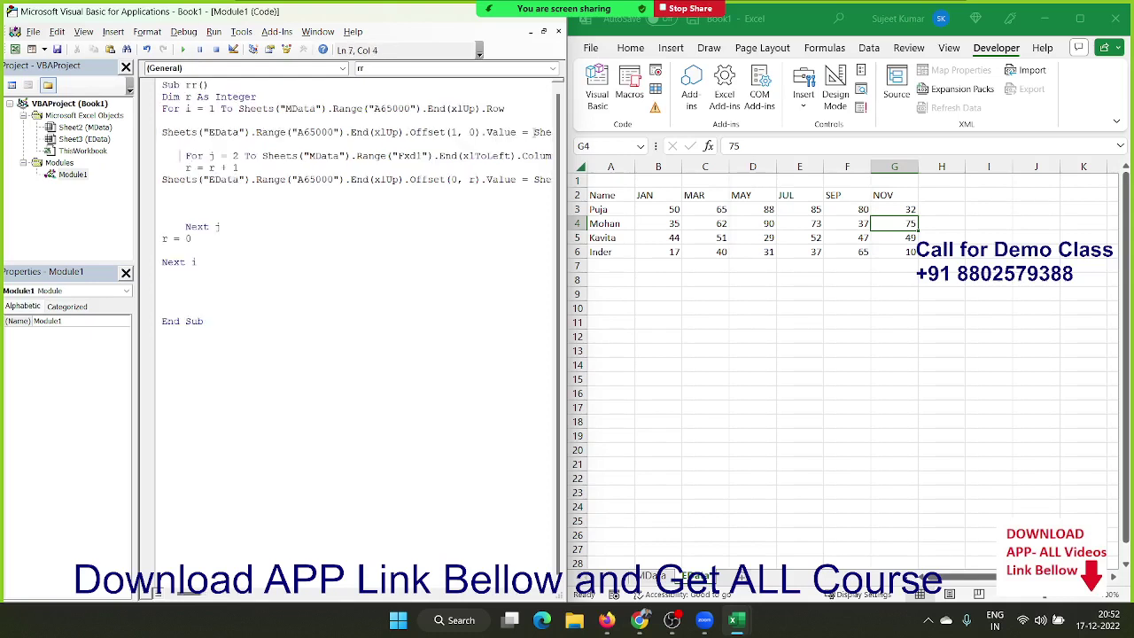
pyautogui.hotkey('shift', 'Down')
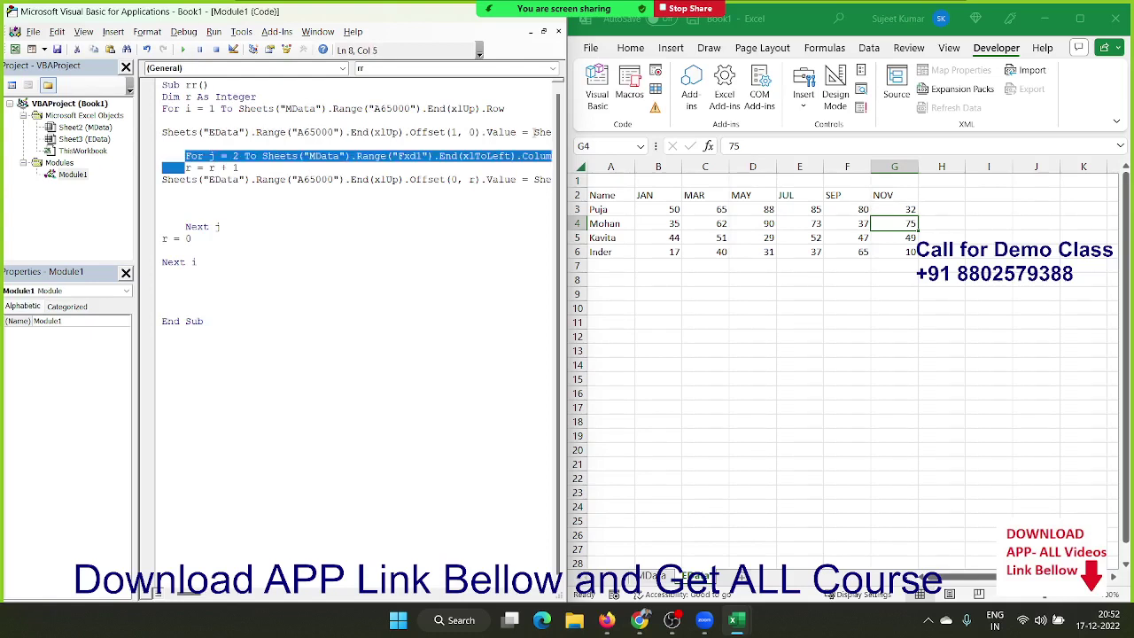
pyautogui.click(501, 108)
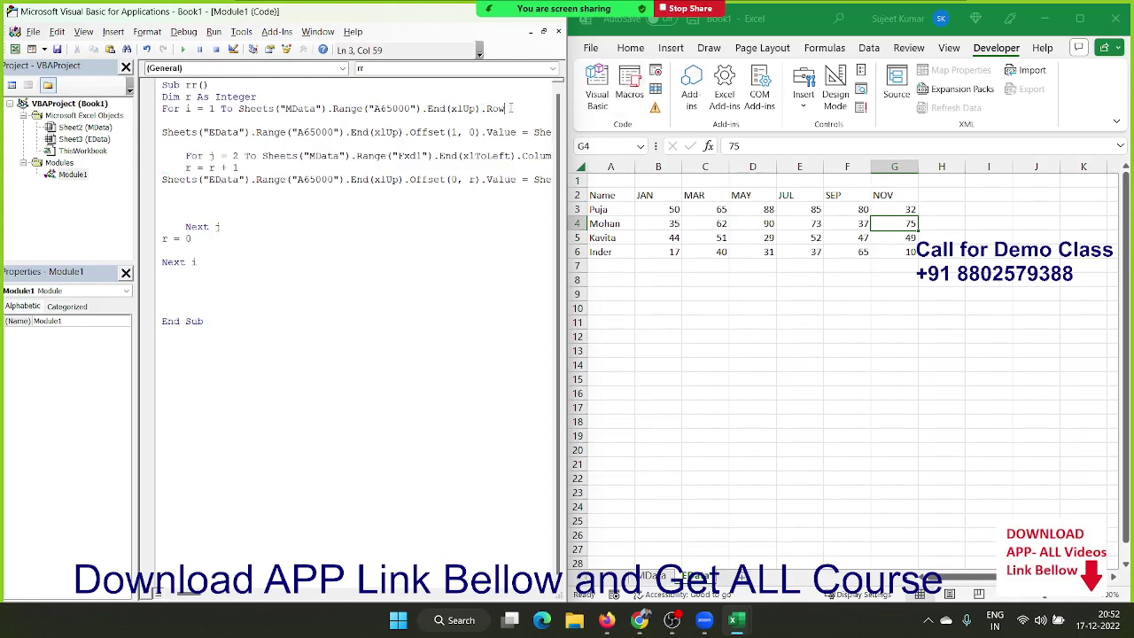
pyautogui.click(664, 576)
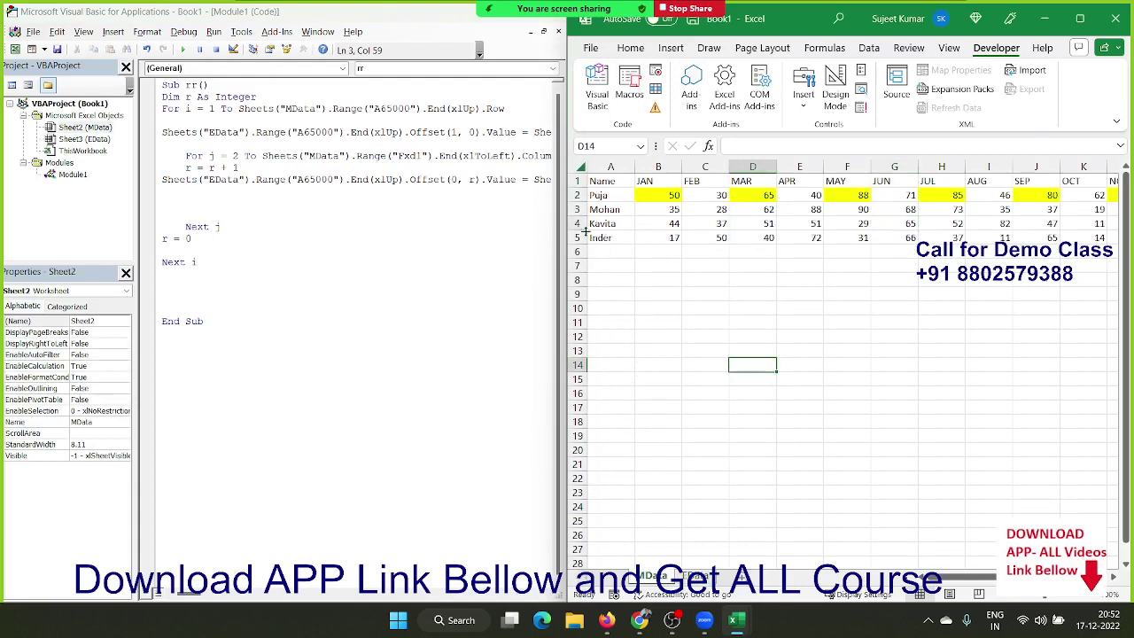
# Step: Check the names in A2–A4 and the B3 value on MData, then select the whole rr macro code
pyautogui.click(605, 196)
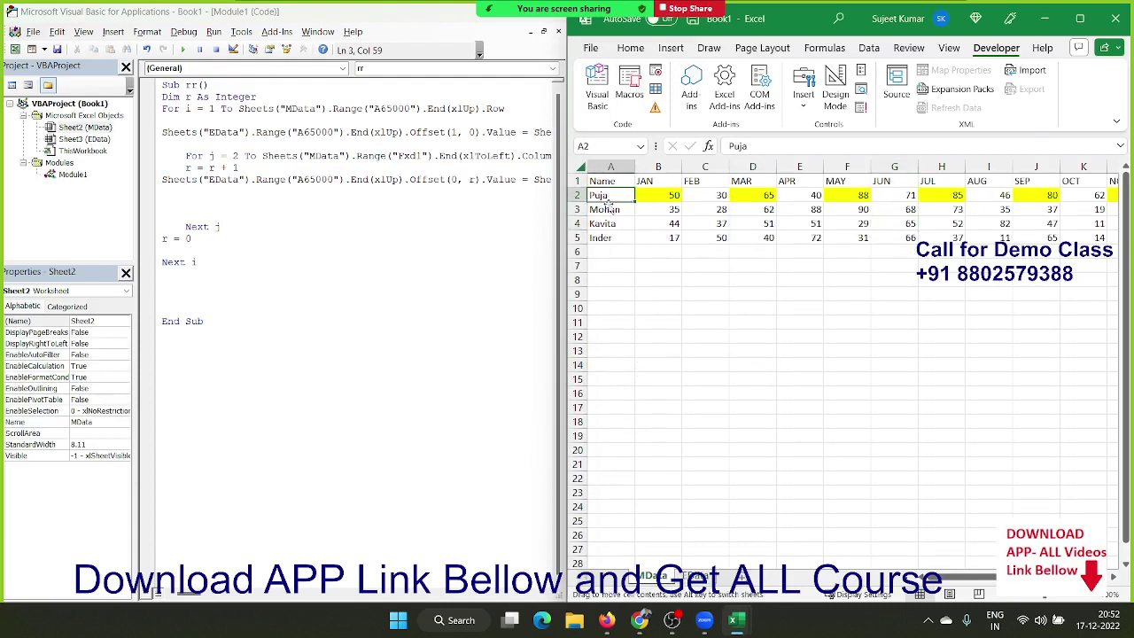
pyautogui.click(605, 210)
pyautogui.click(609, 224)
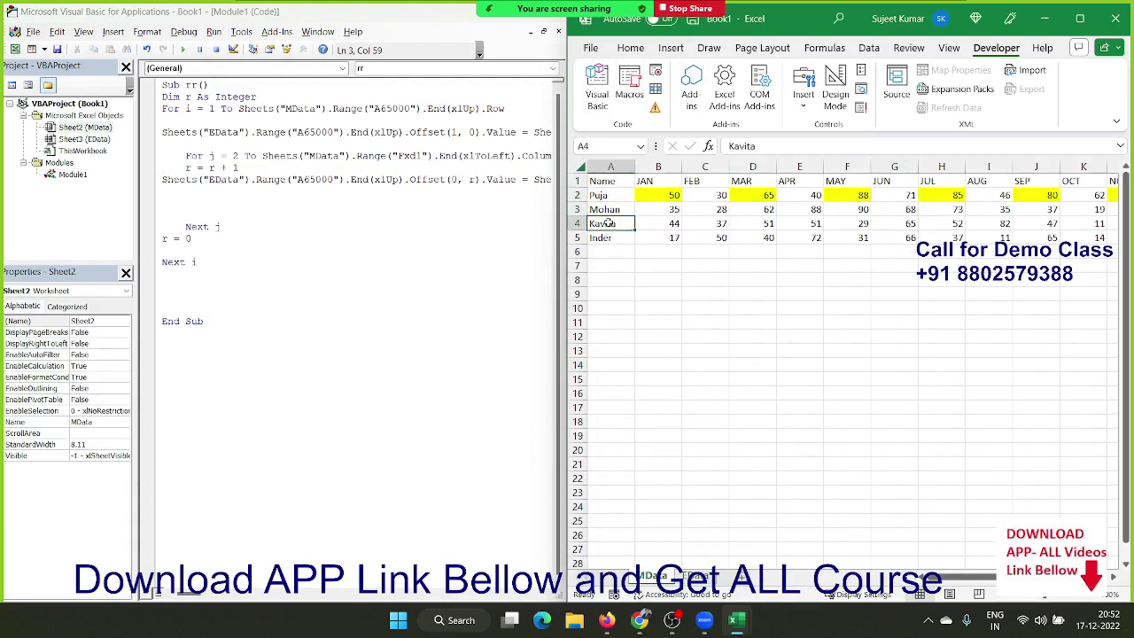
pyautogui.click(654, 209)
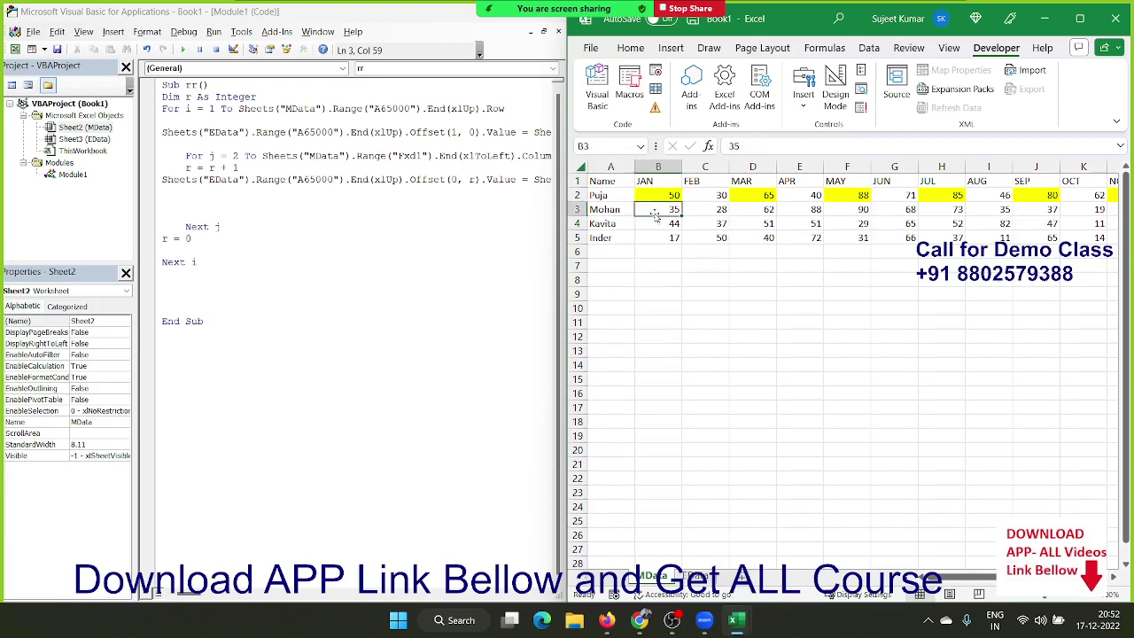
pyautogui.moveTo(257, 338); pyautogui.dragTo(161, 85)
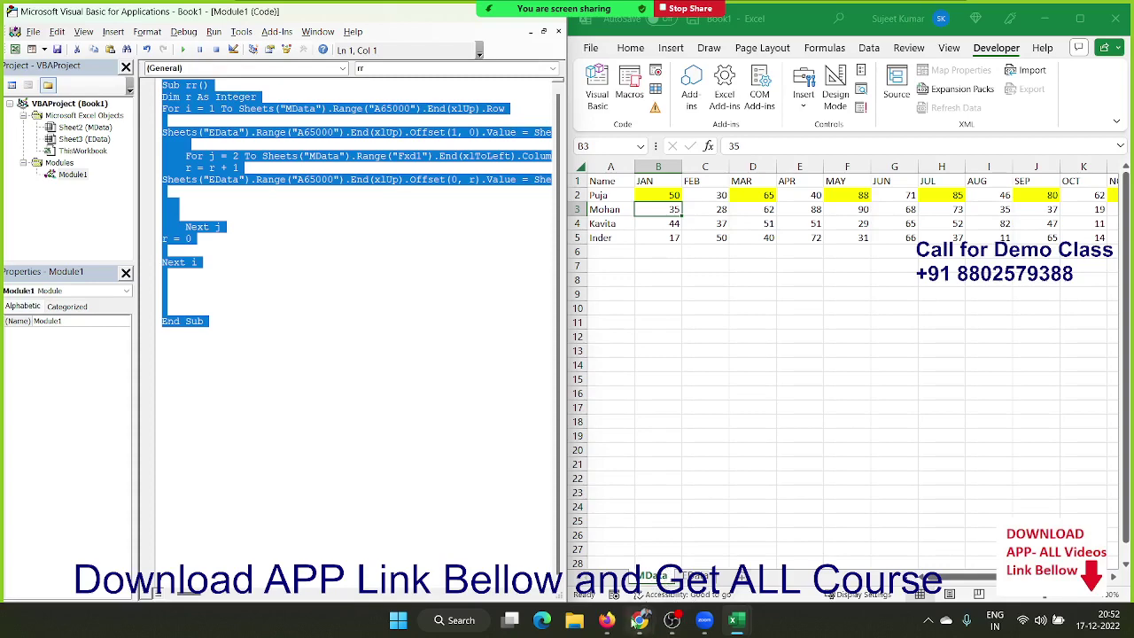
# Step: Paste the copied rr macro into the contact's WhatsApp Web chat and send it
pyautogui.click(619, 615)
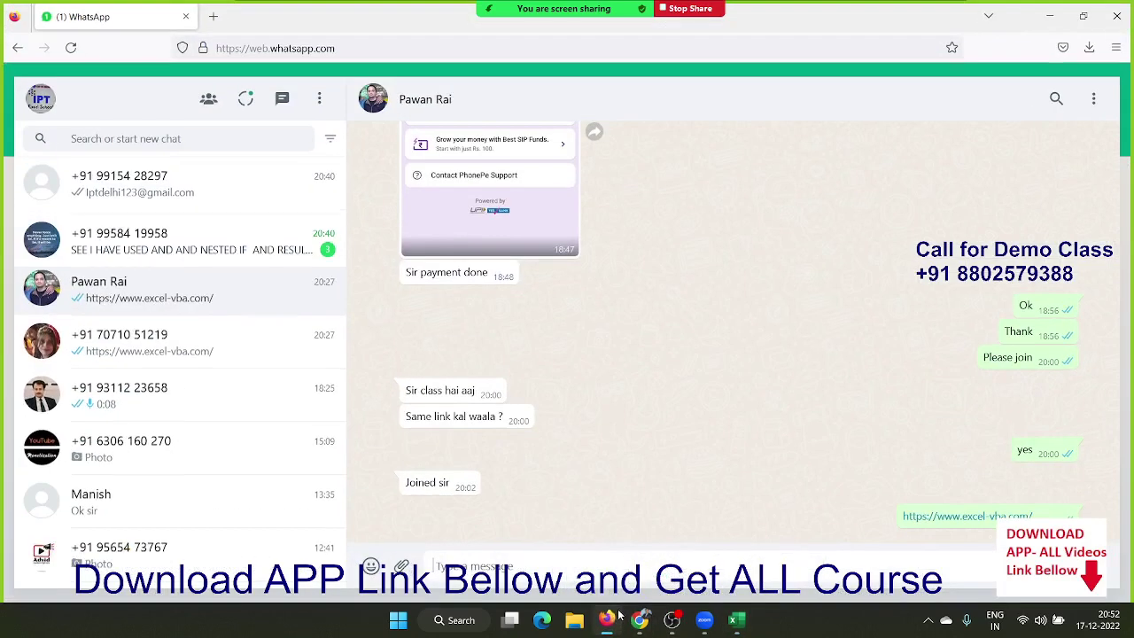
pyautogui.click(177, 188)
pyautogui.hotkey('ctrl', 'v')
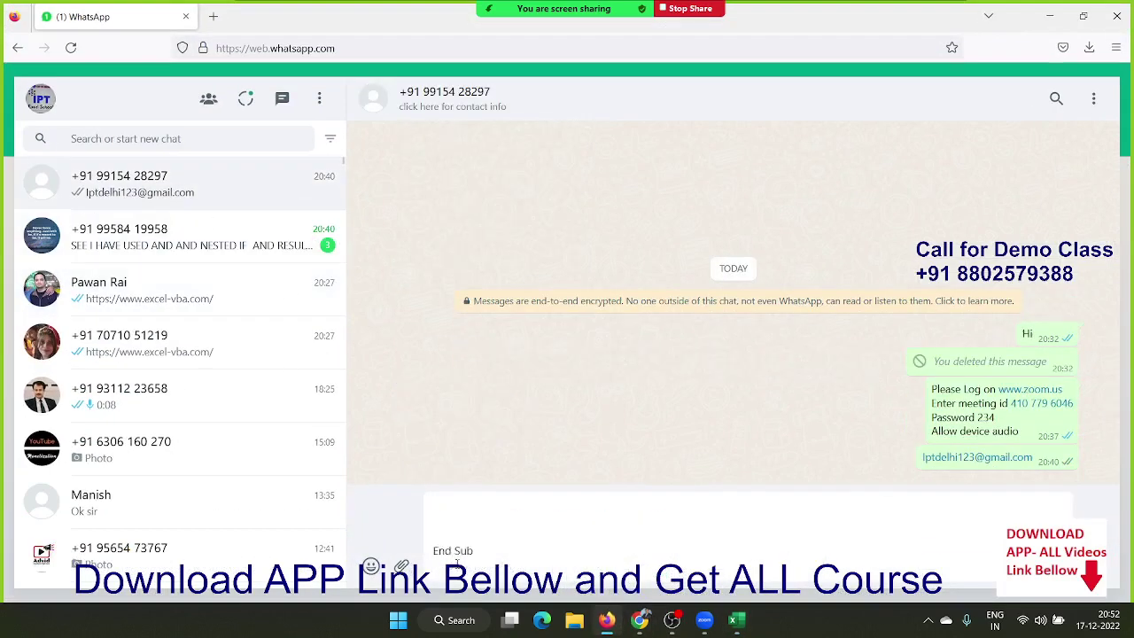
pyautogui.press('Return')
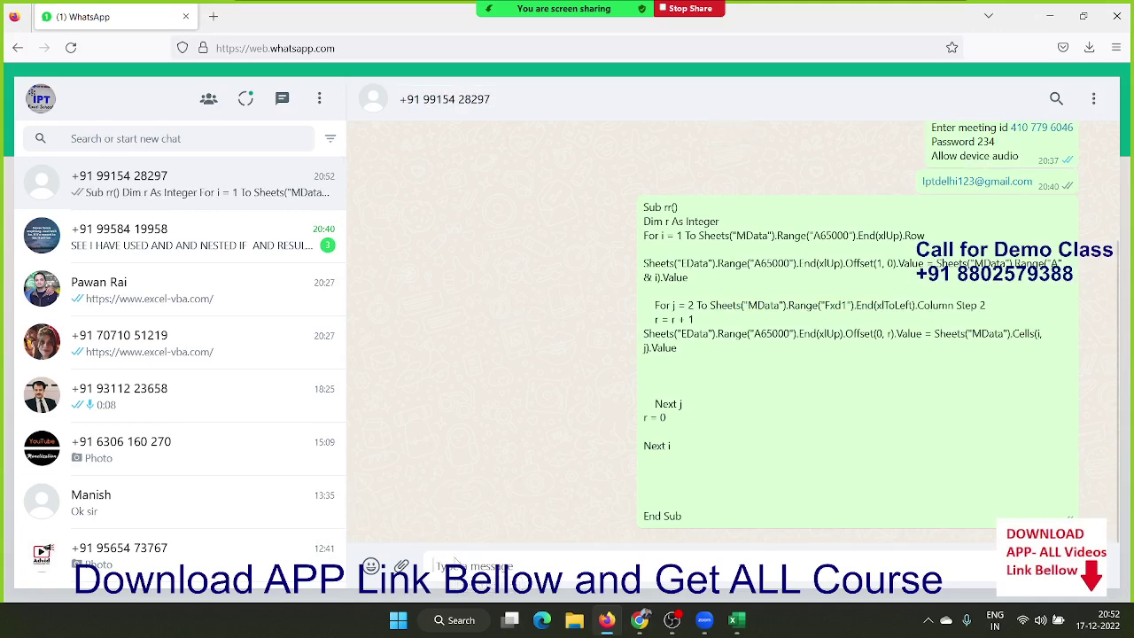